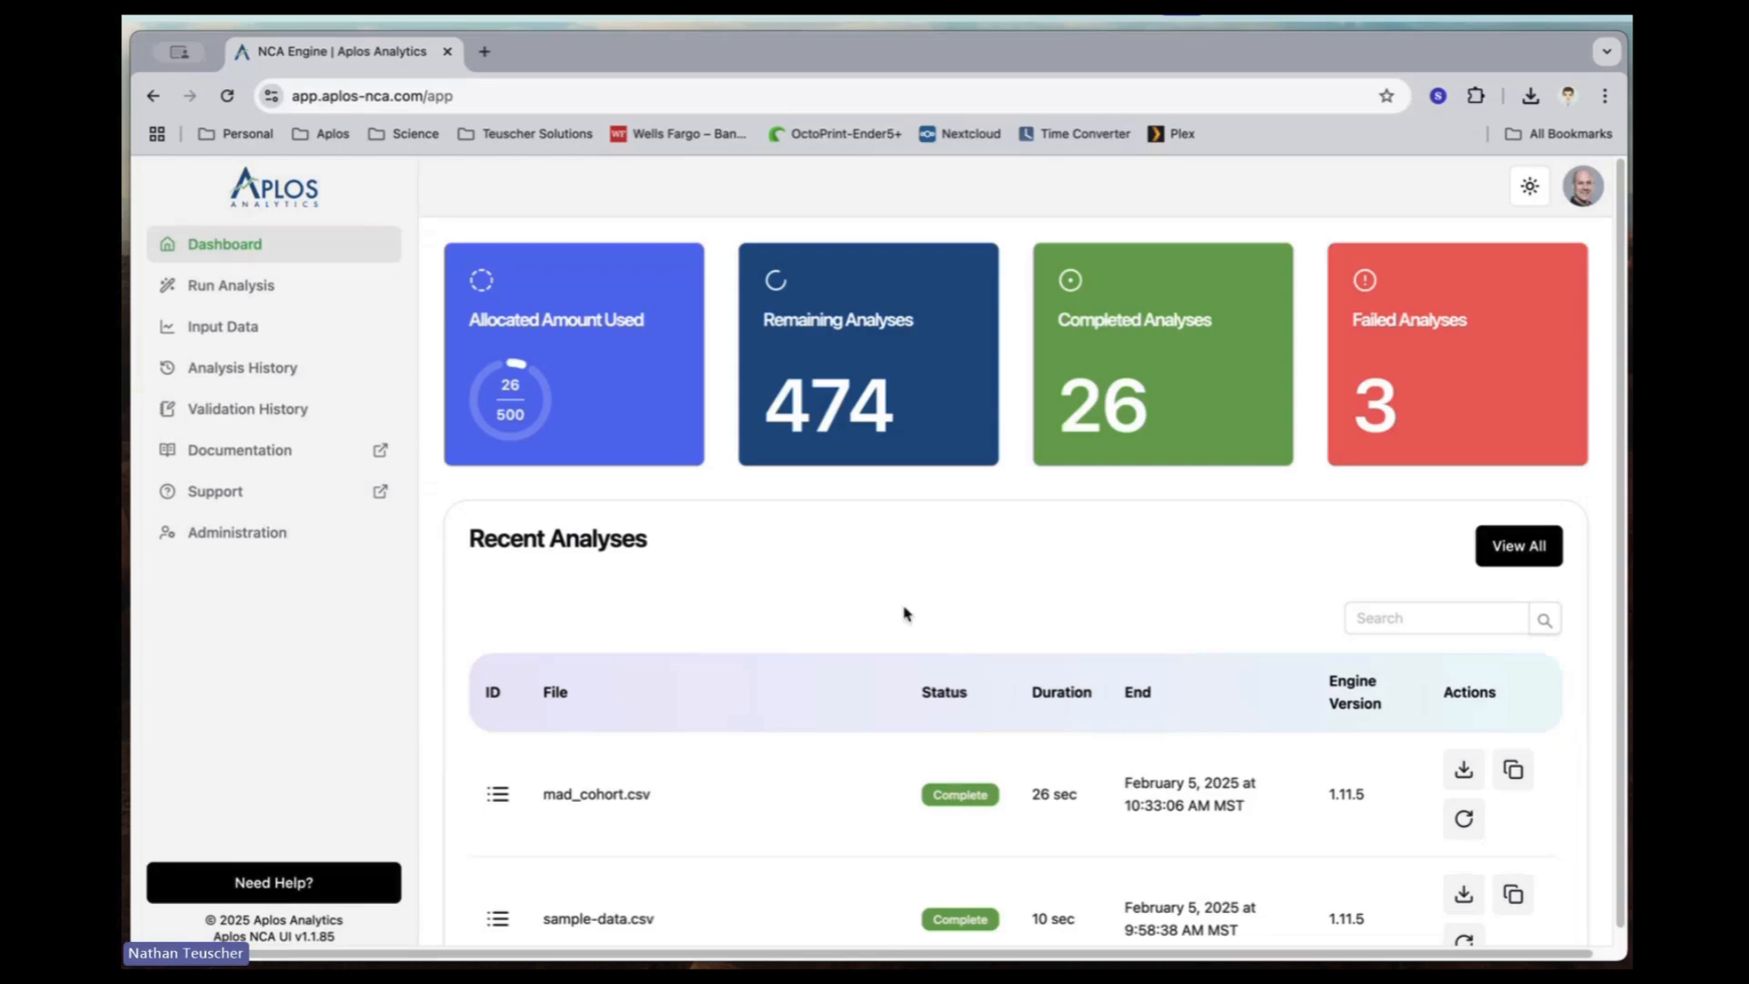
Step: Start a new analysis and upload Absolute_Bio.csv from the Downloads folder, previewing its data rows first
click(267, 288)
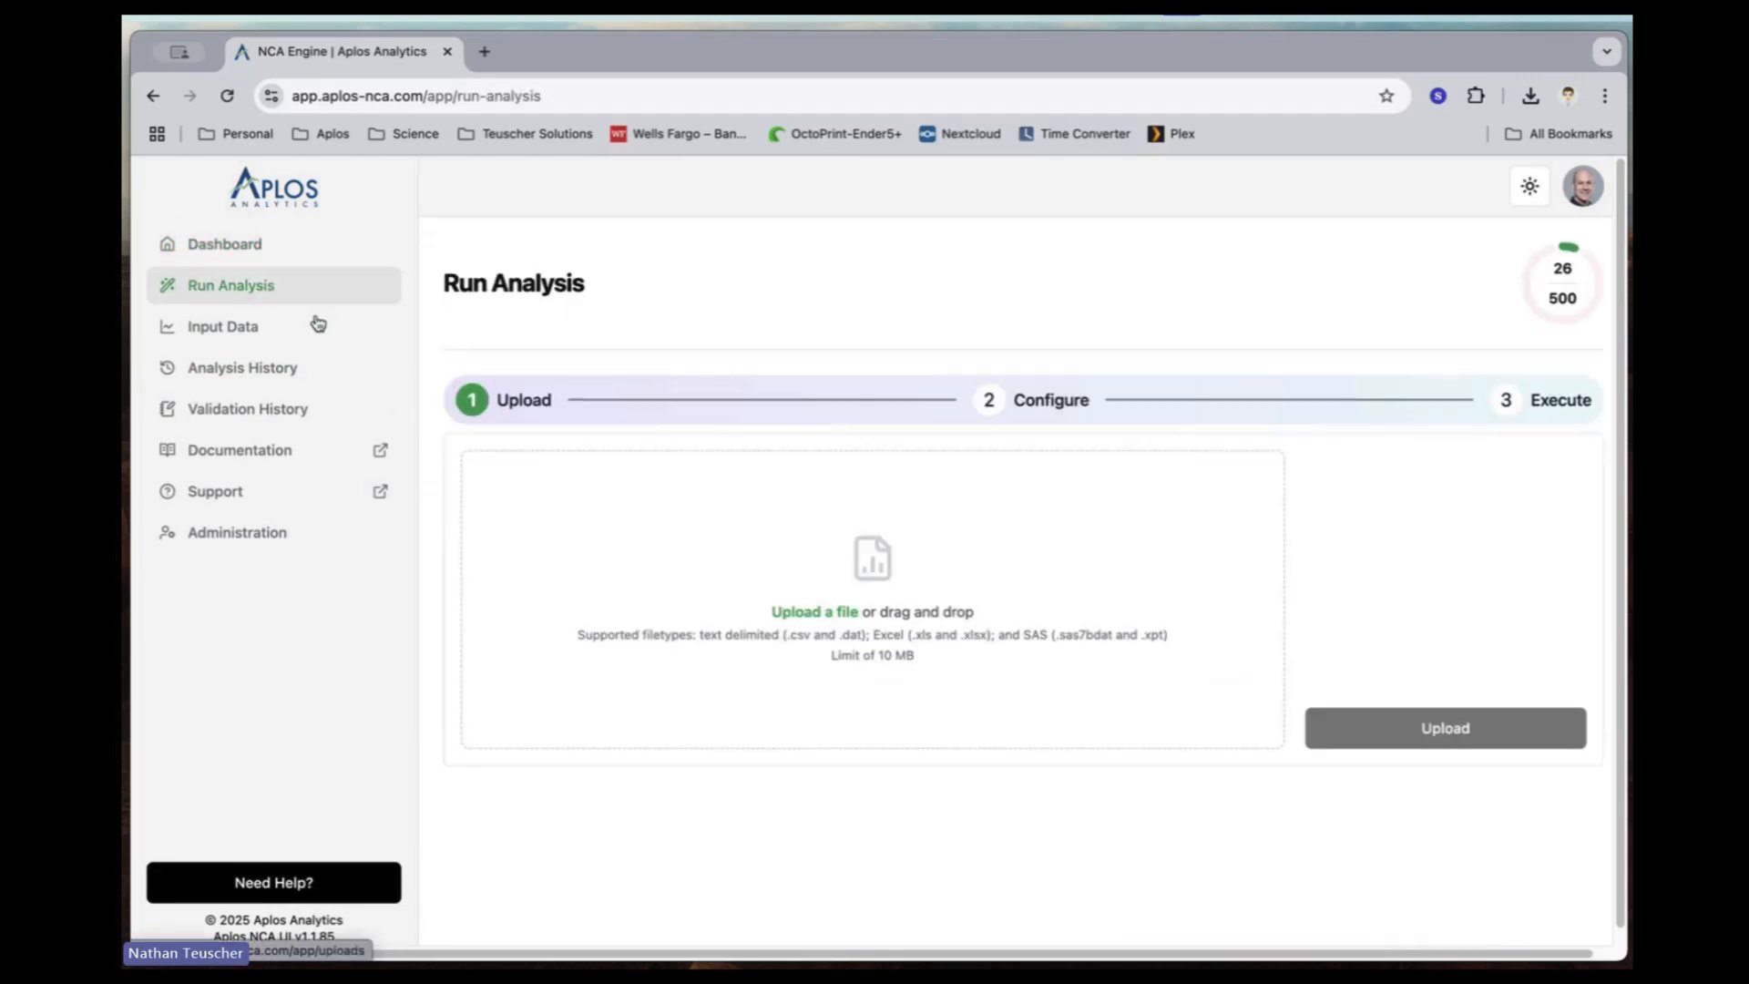
click(813, 619)
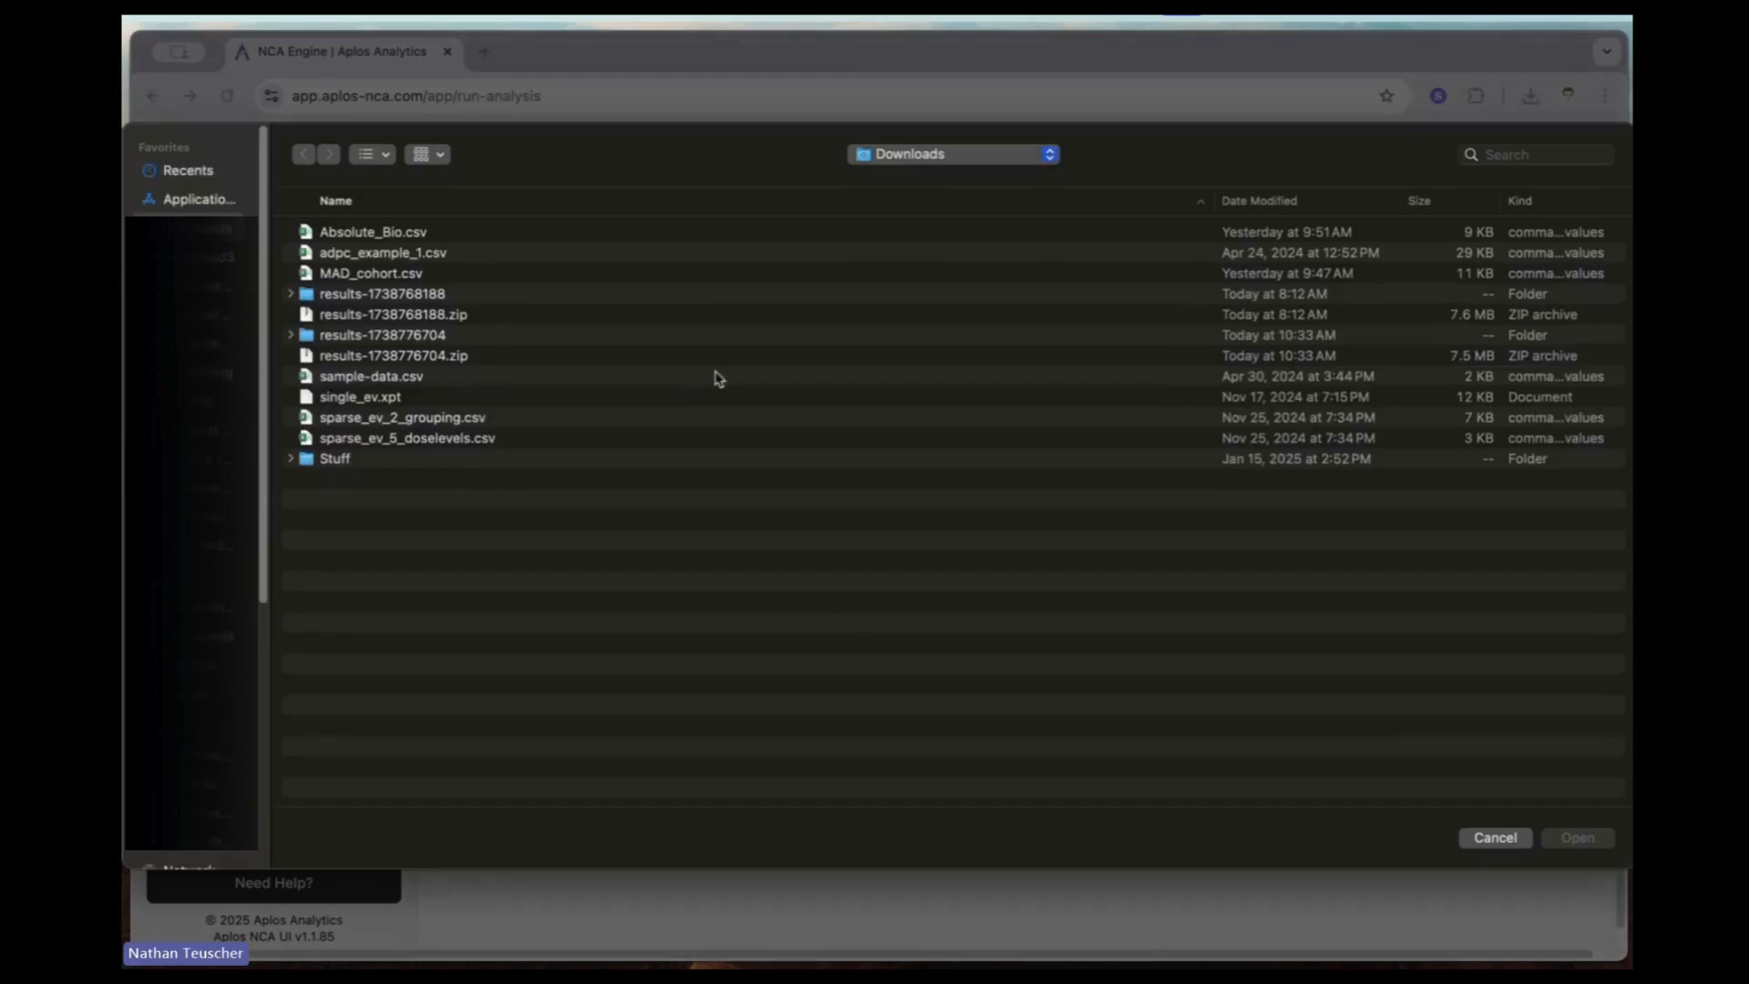
click(378, 239)
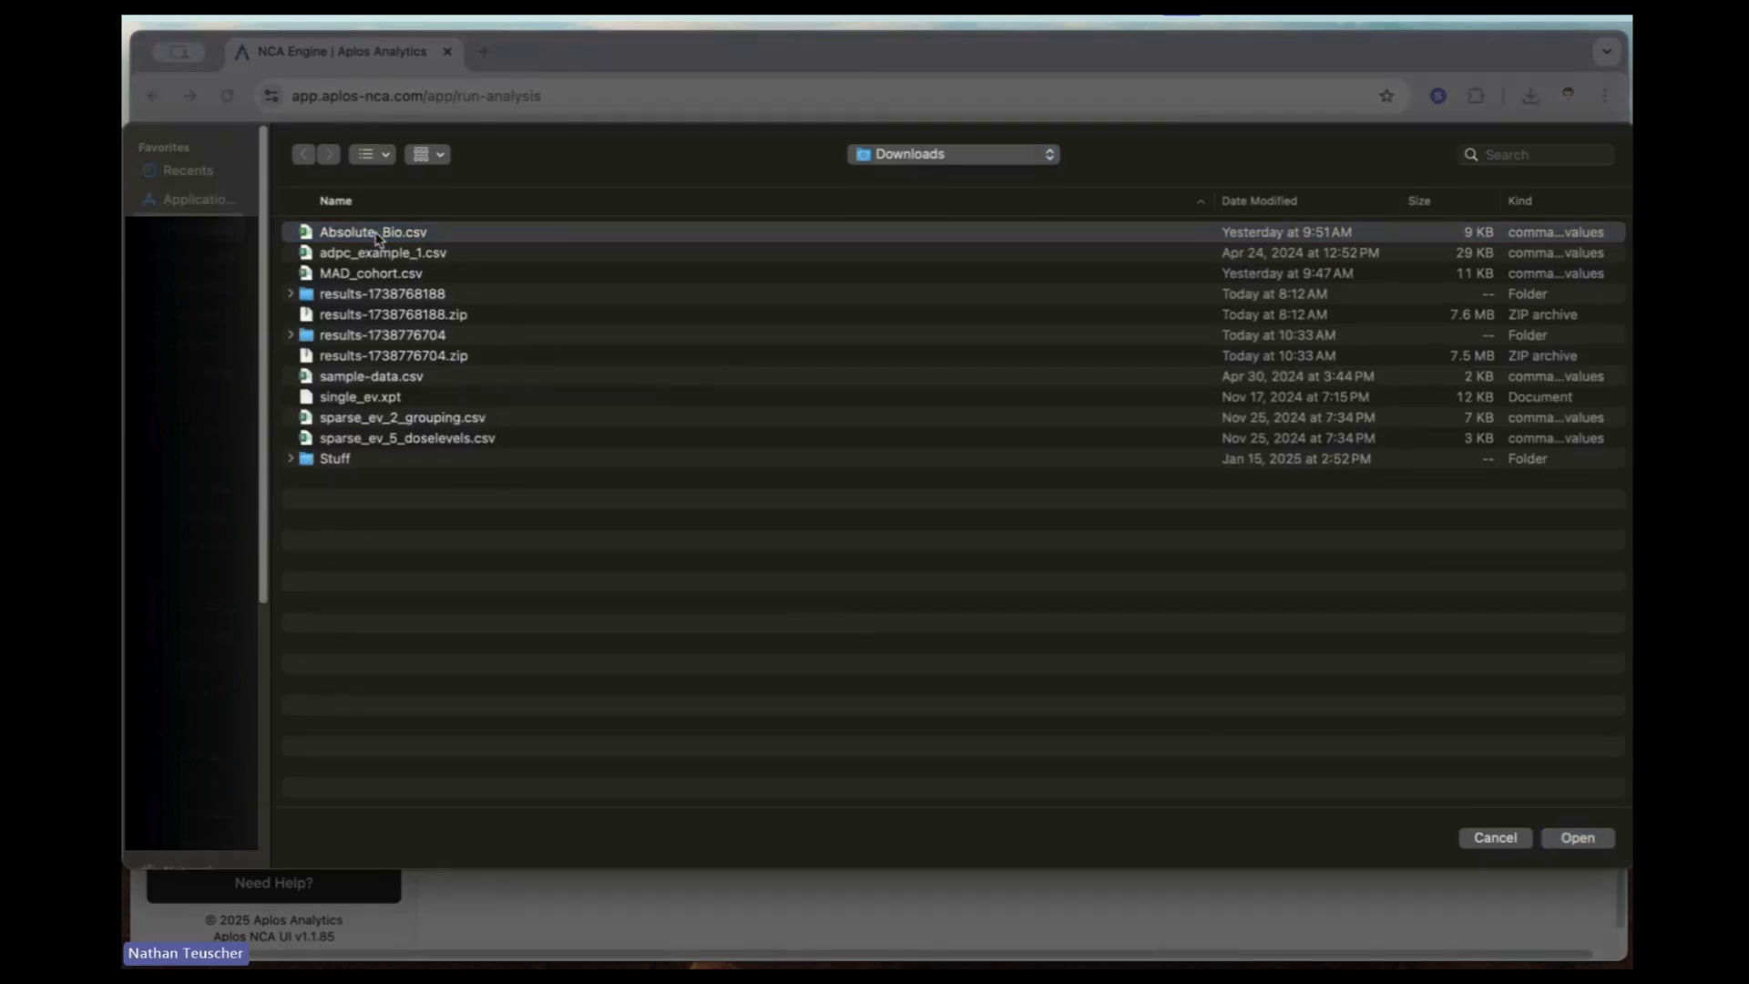
key(space)
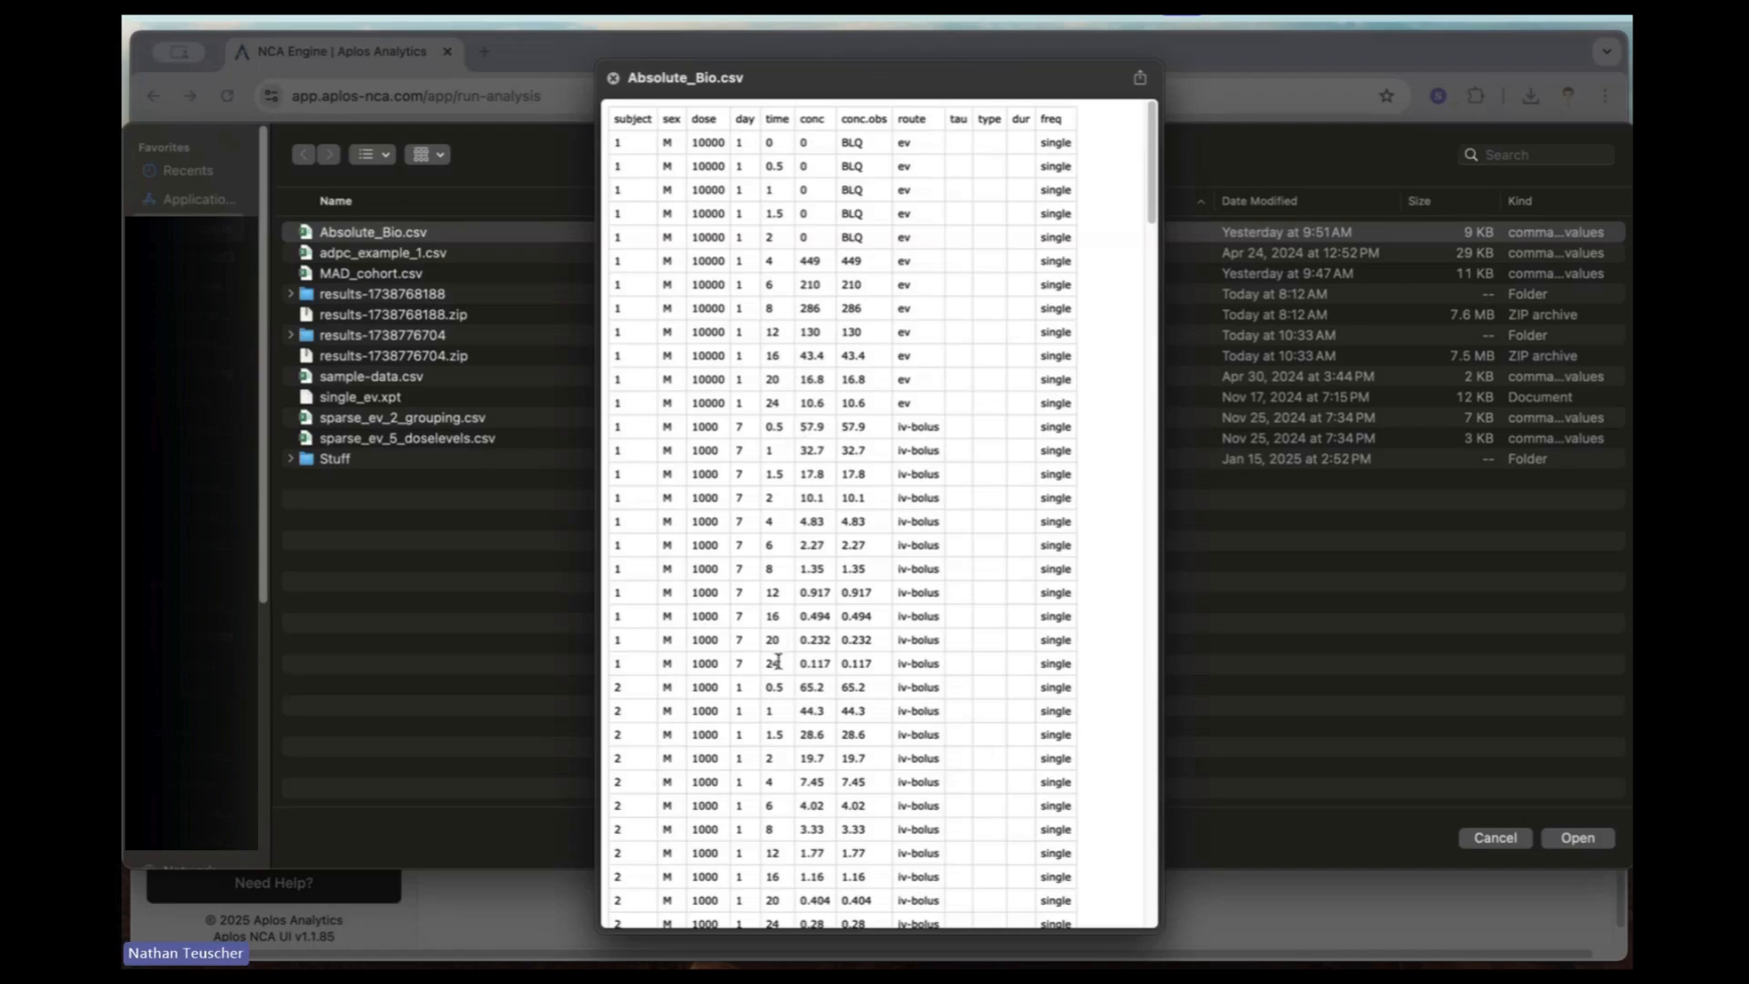
scroll(778, 661, down, 10)
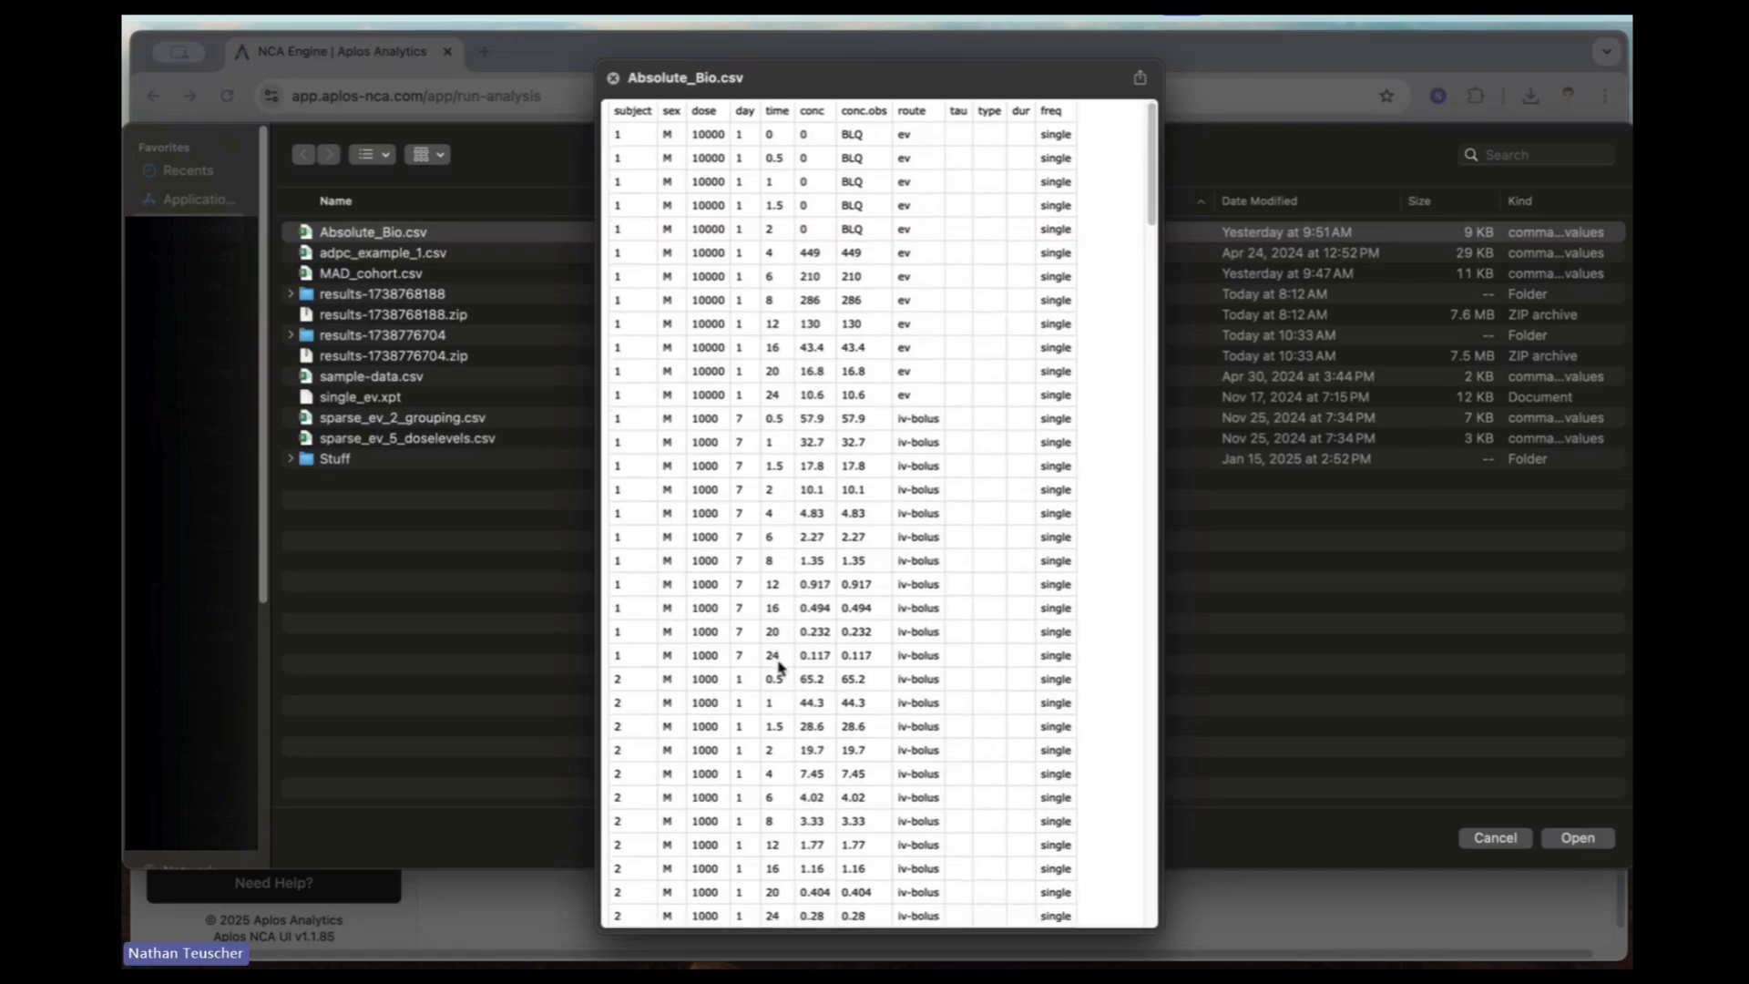
scroll(780, 662, up, 3)
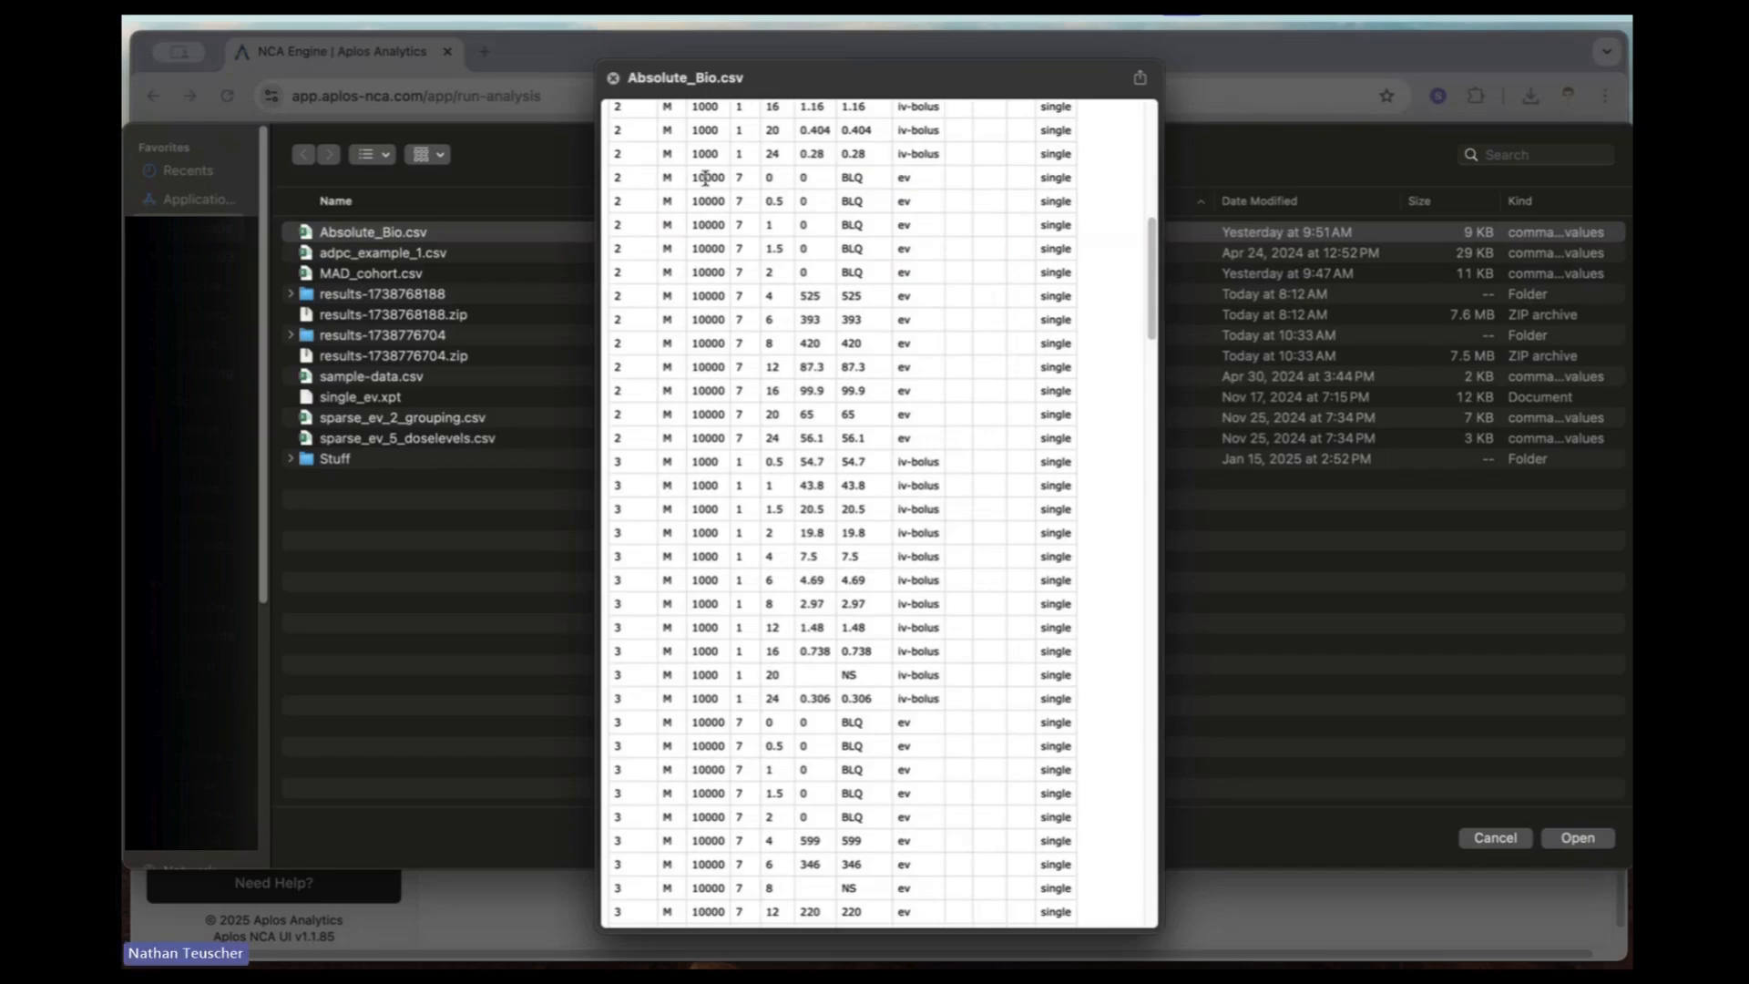
scroll(764, 180, up, 1)
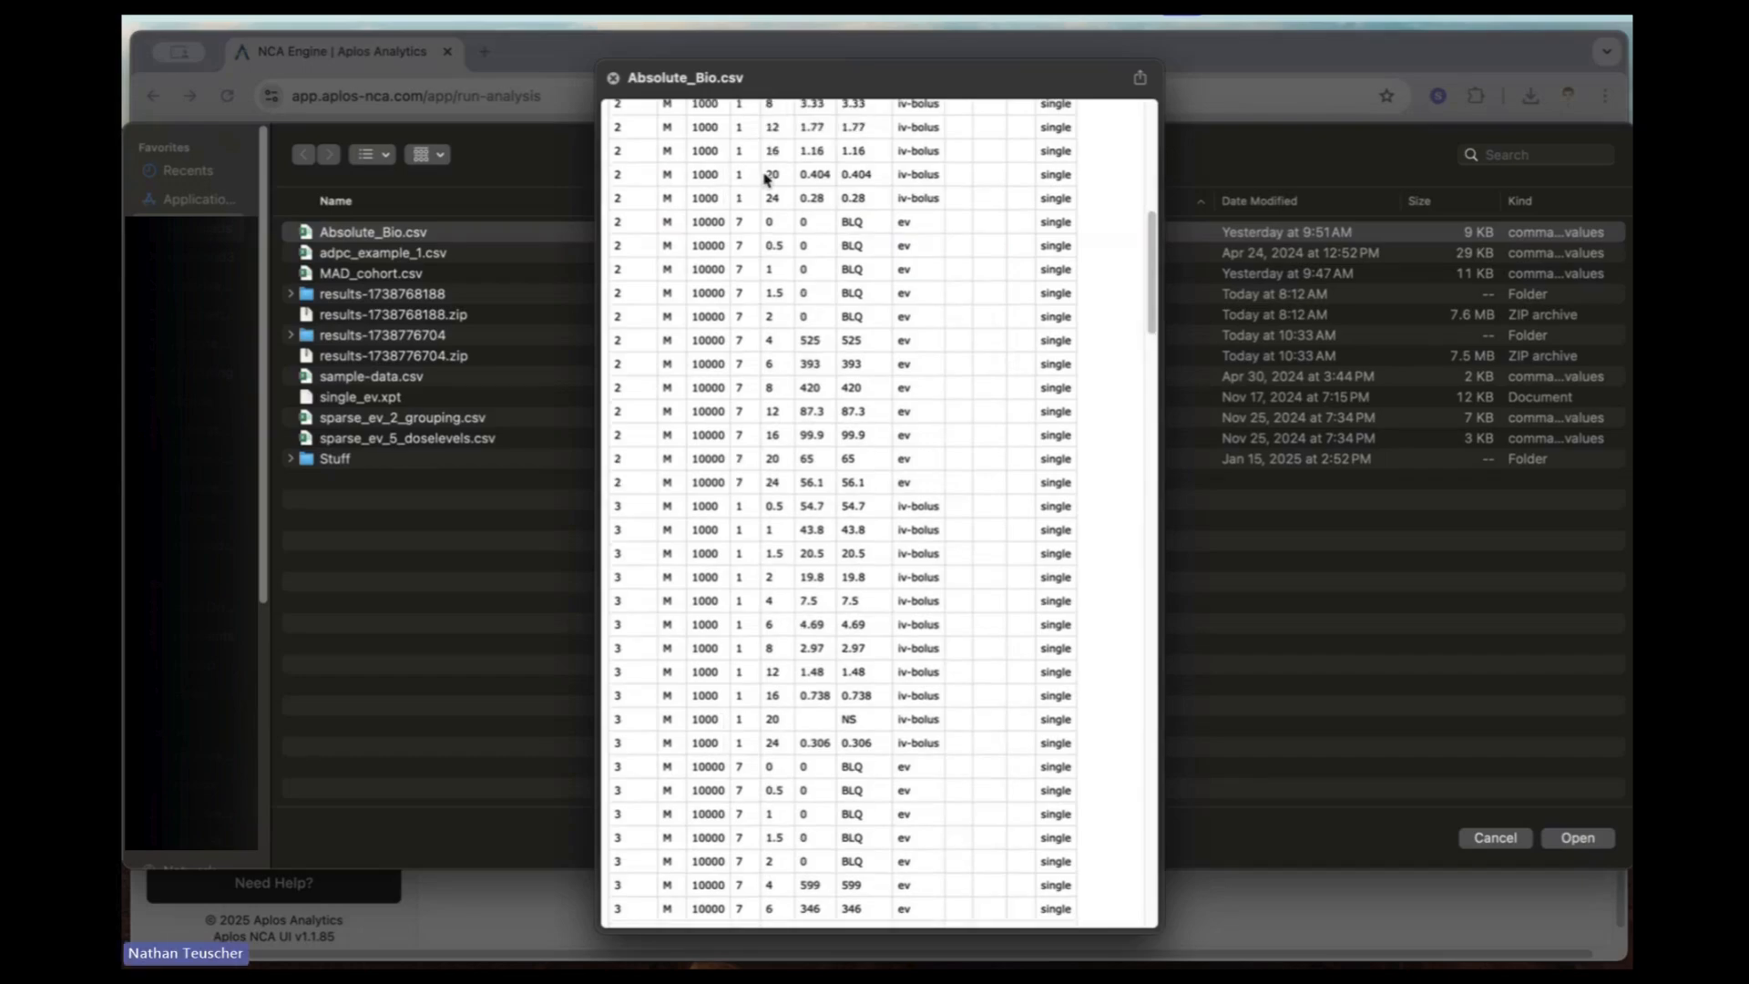
scroll(765, 179, up, 5)
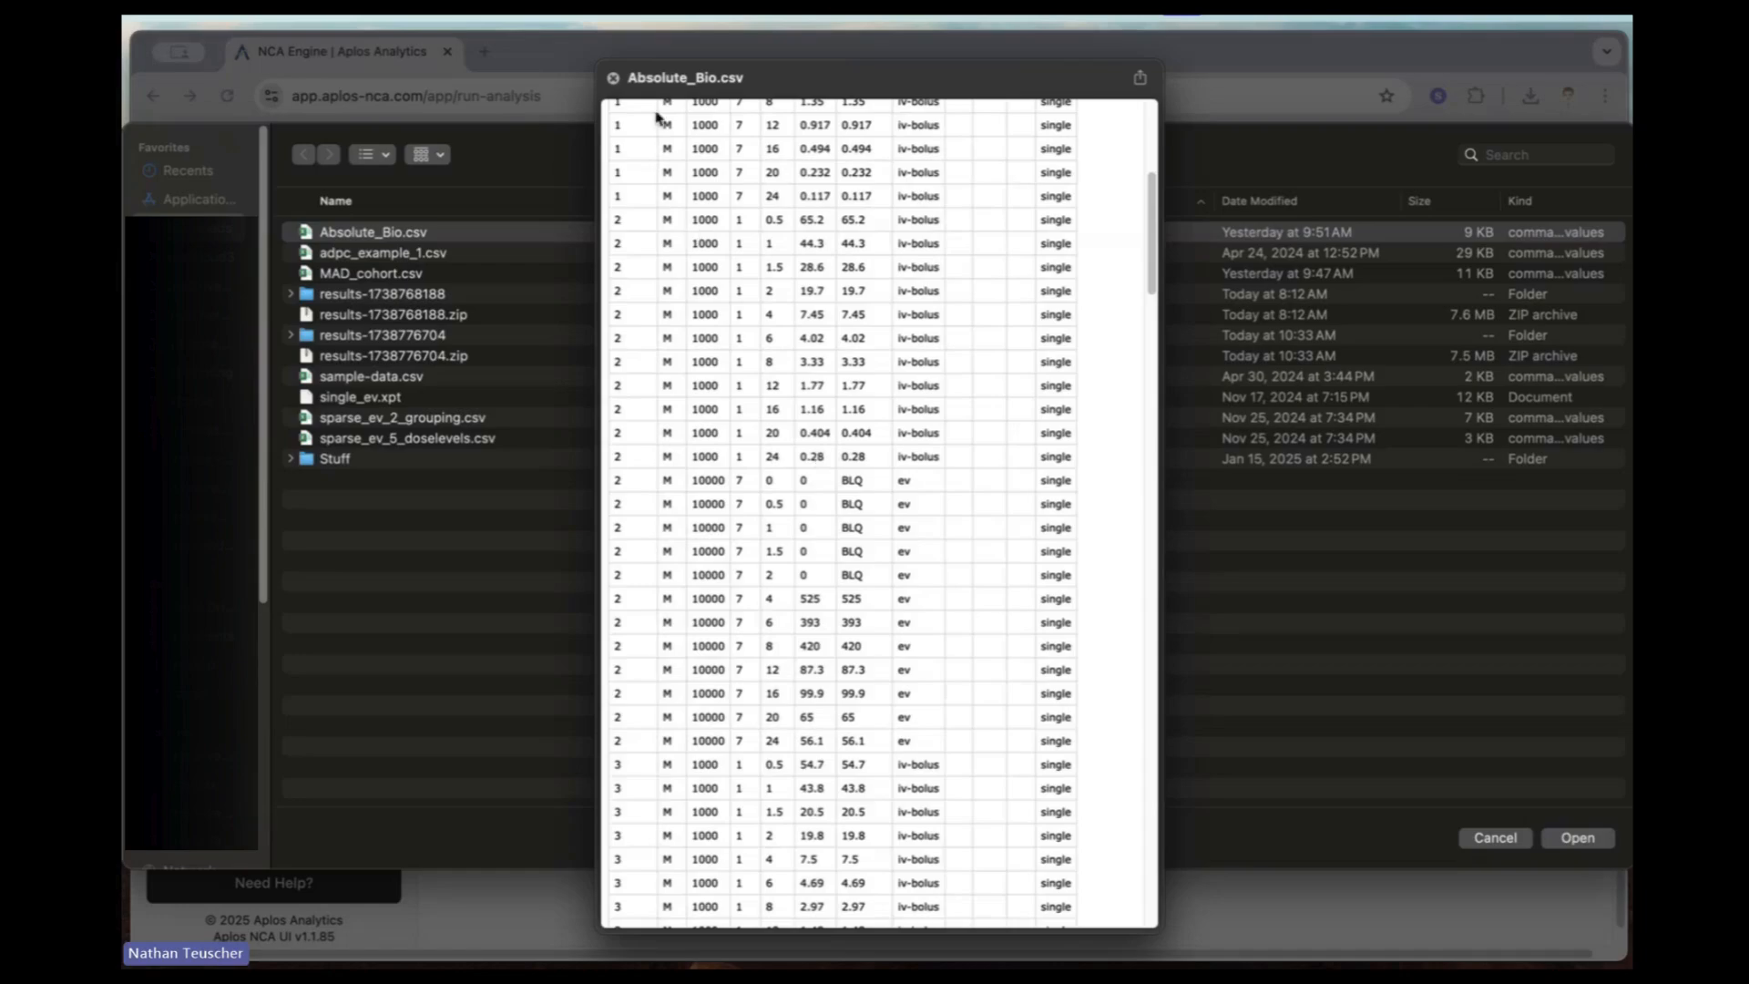
click(613, 79)
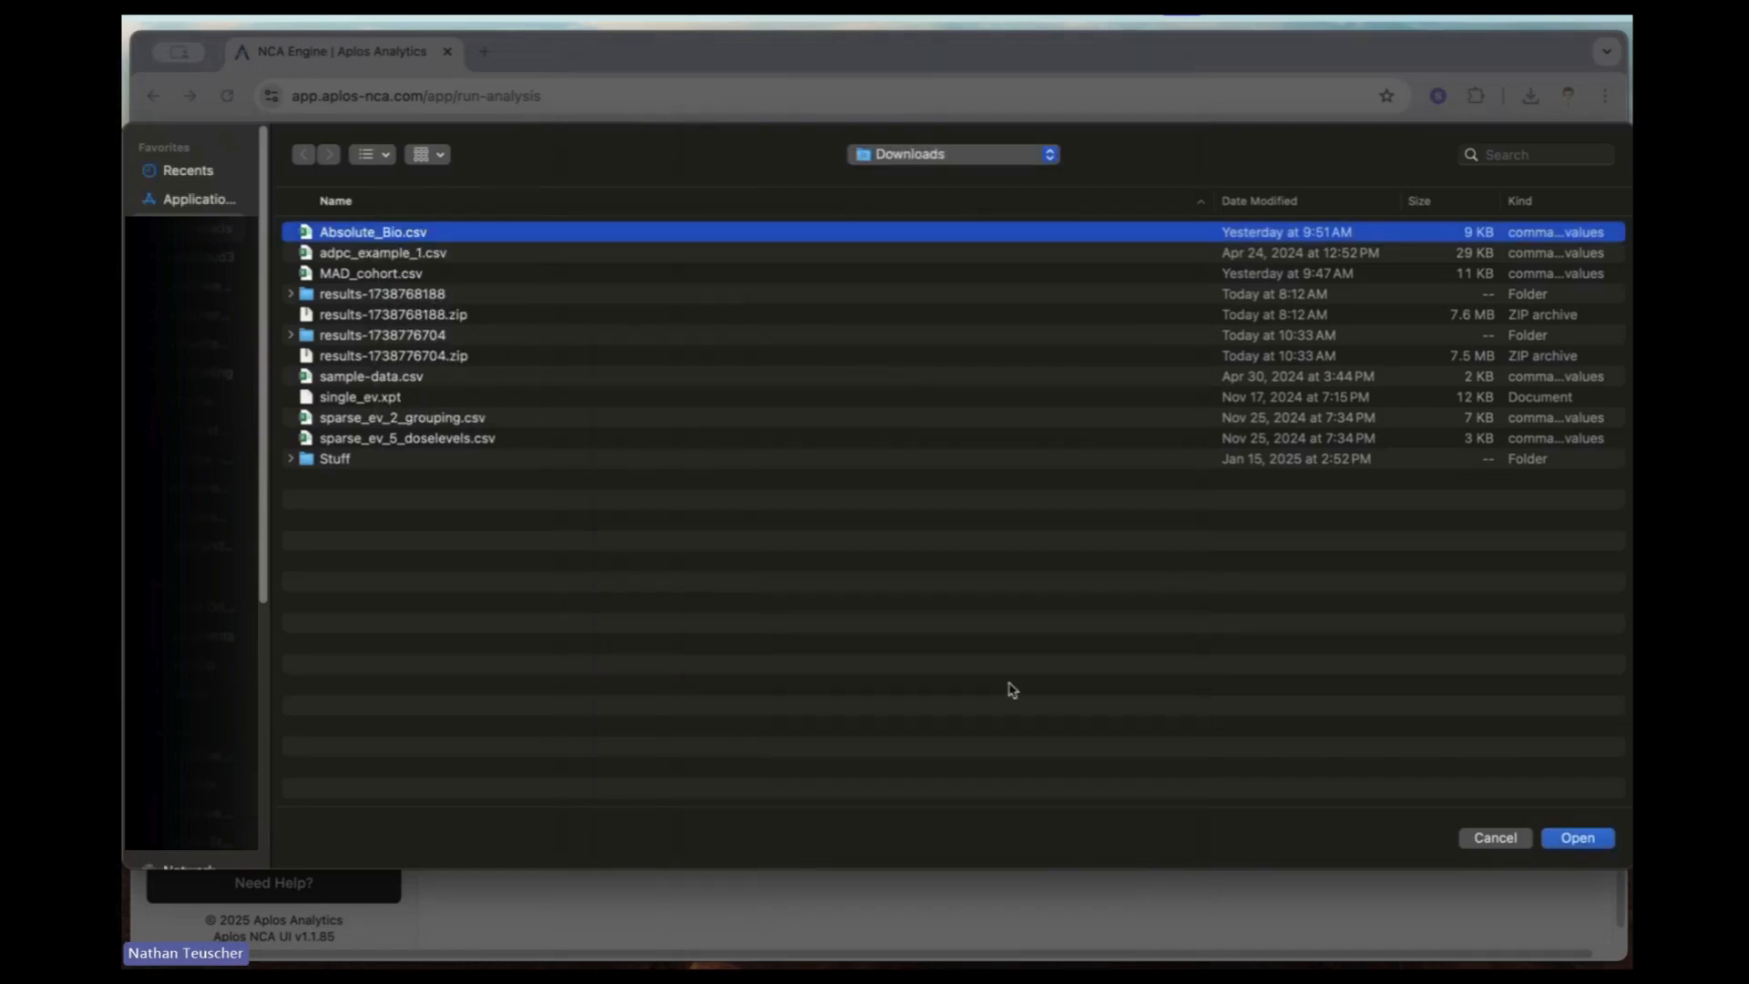
click(1595, 842)
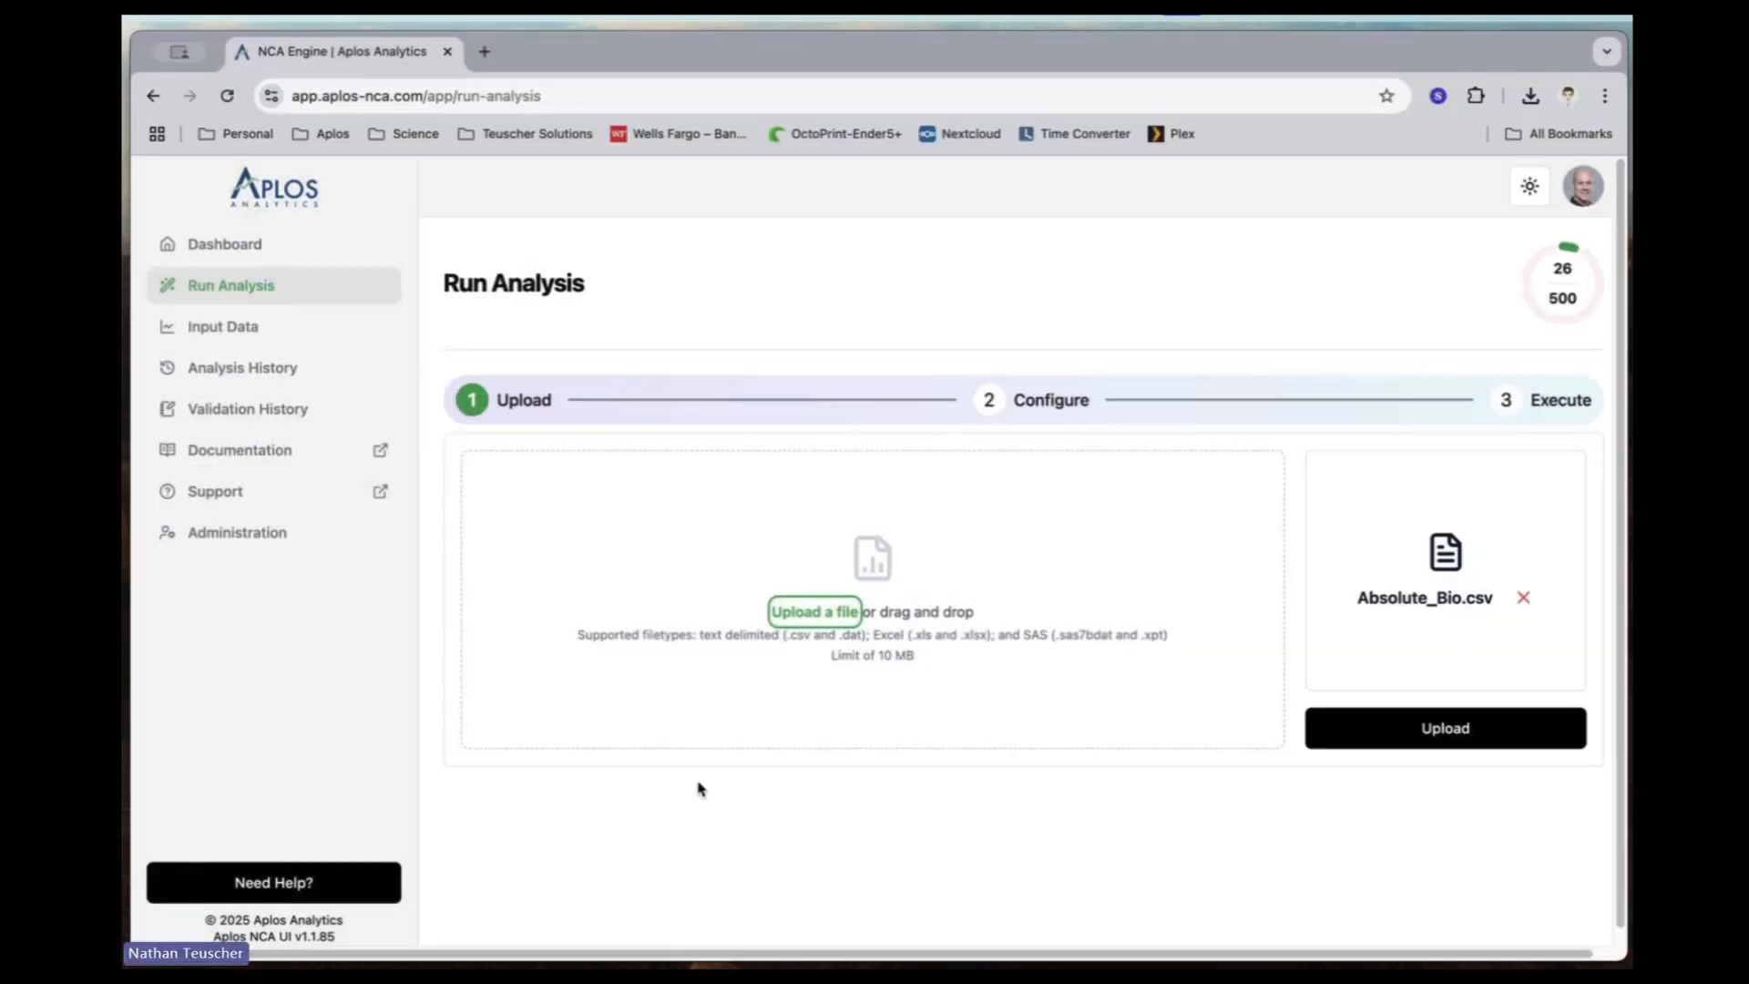
click(1348, 738)
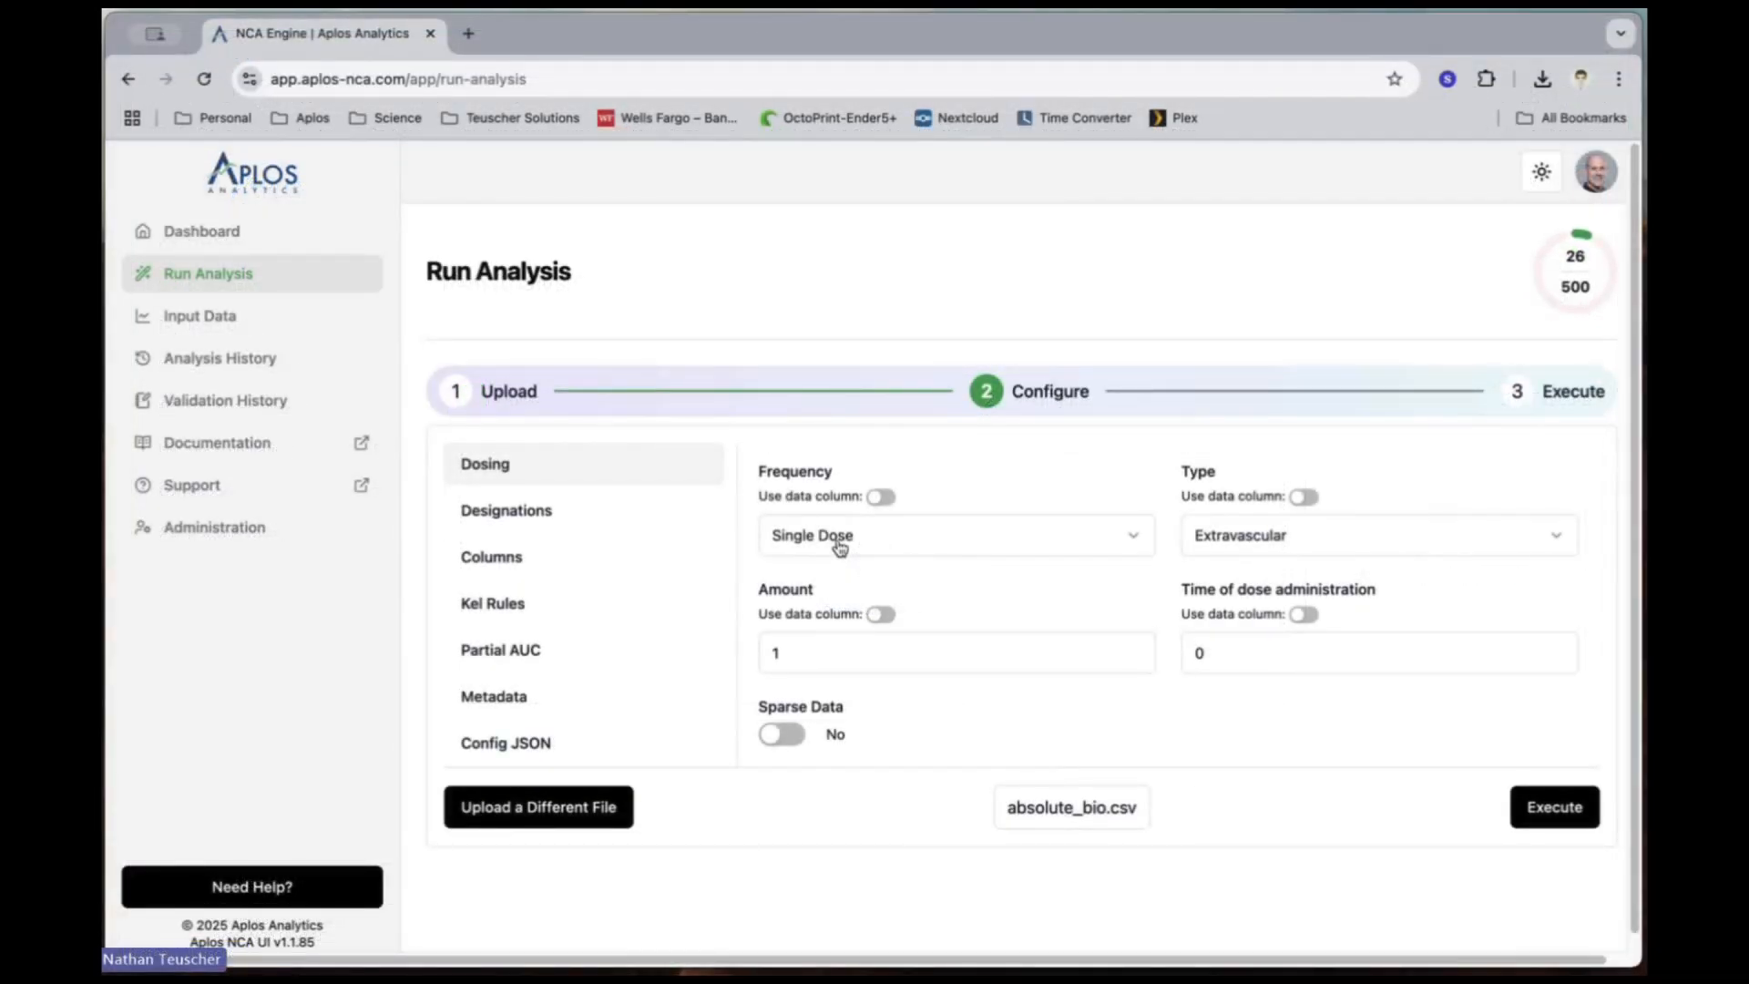
Step: Configure dosing to take the type from the route data column and the amount from the dose data column
click(1302, 498)
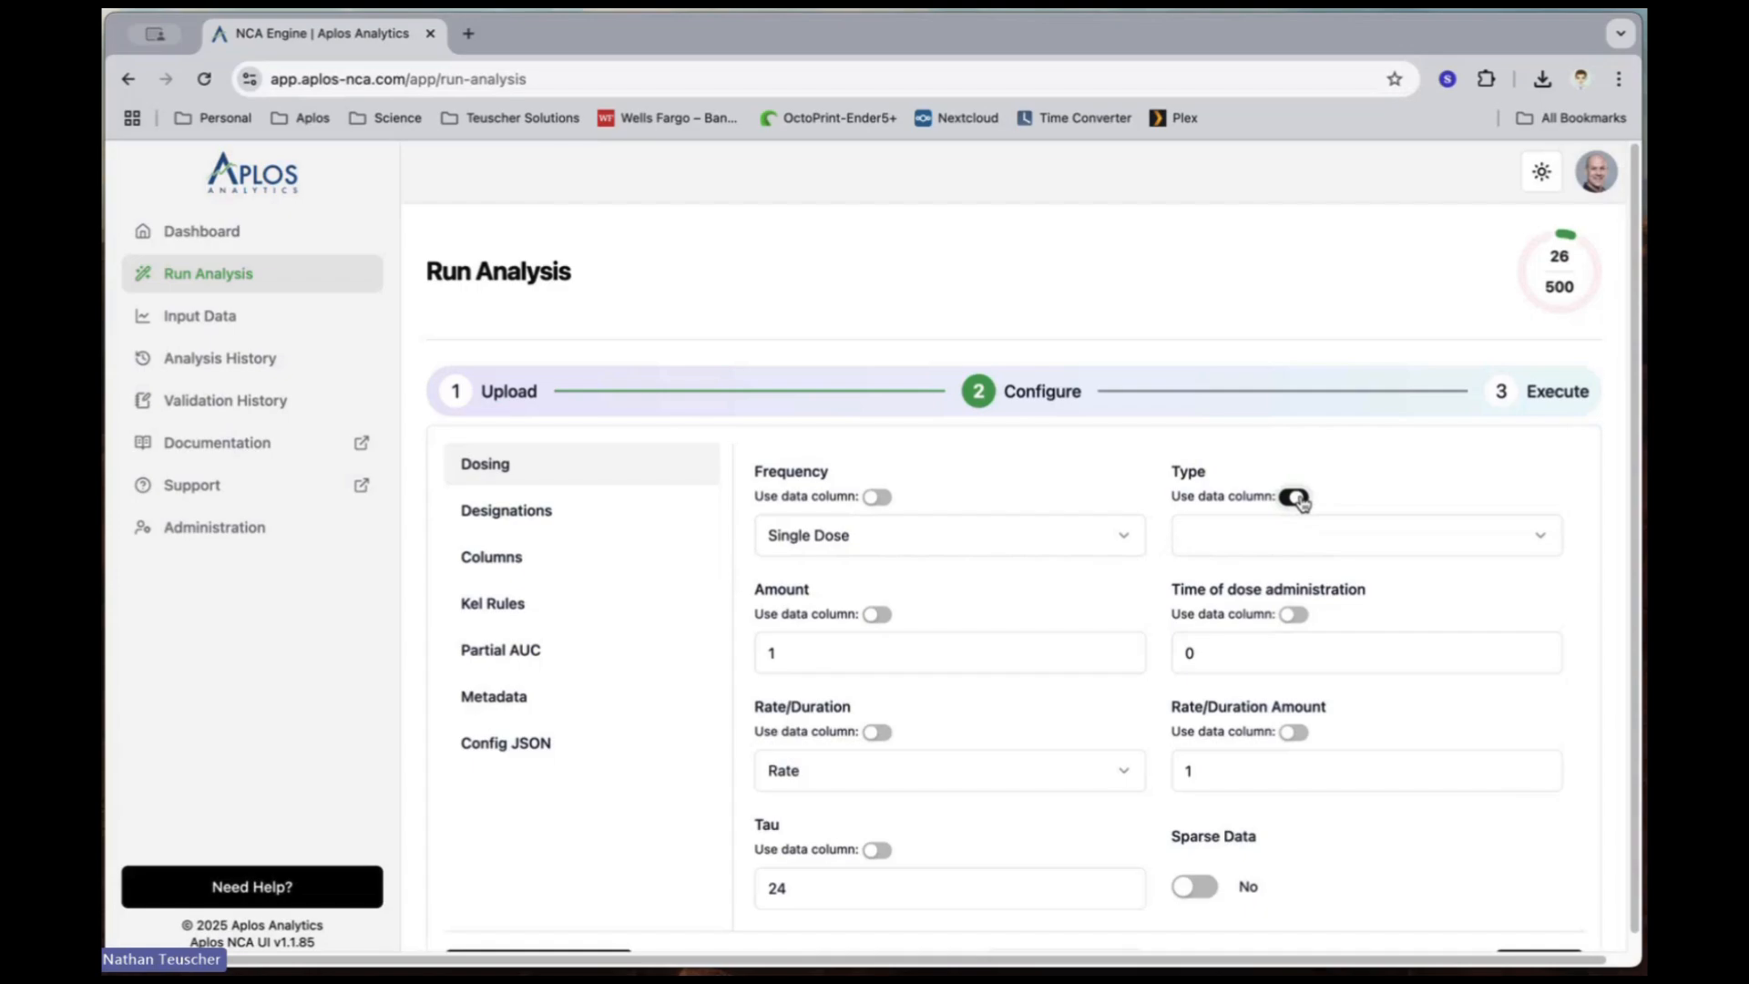
click(1286, 547)
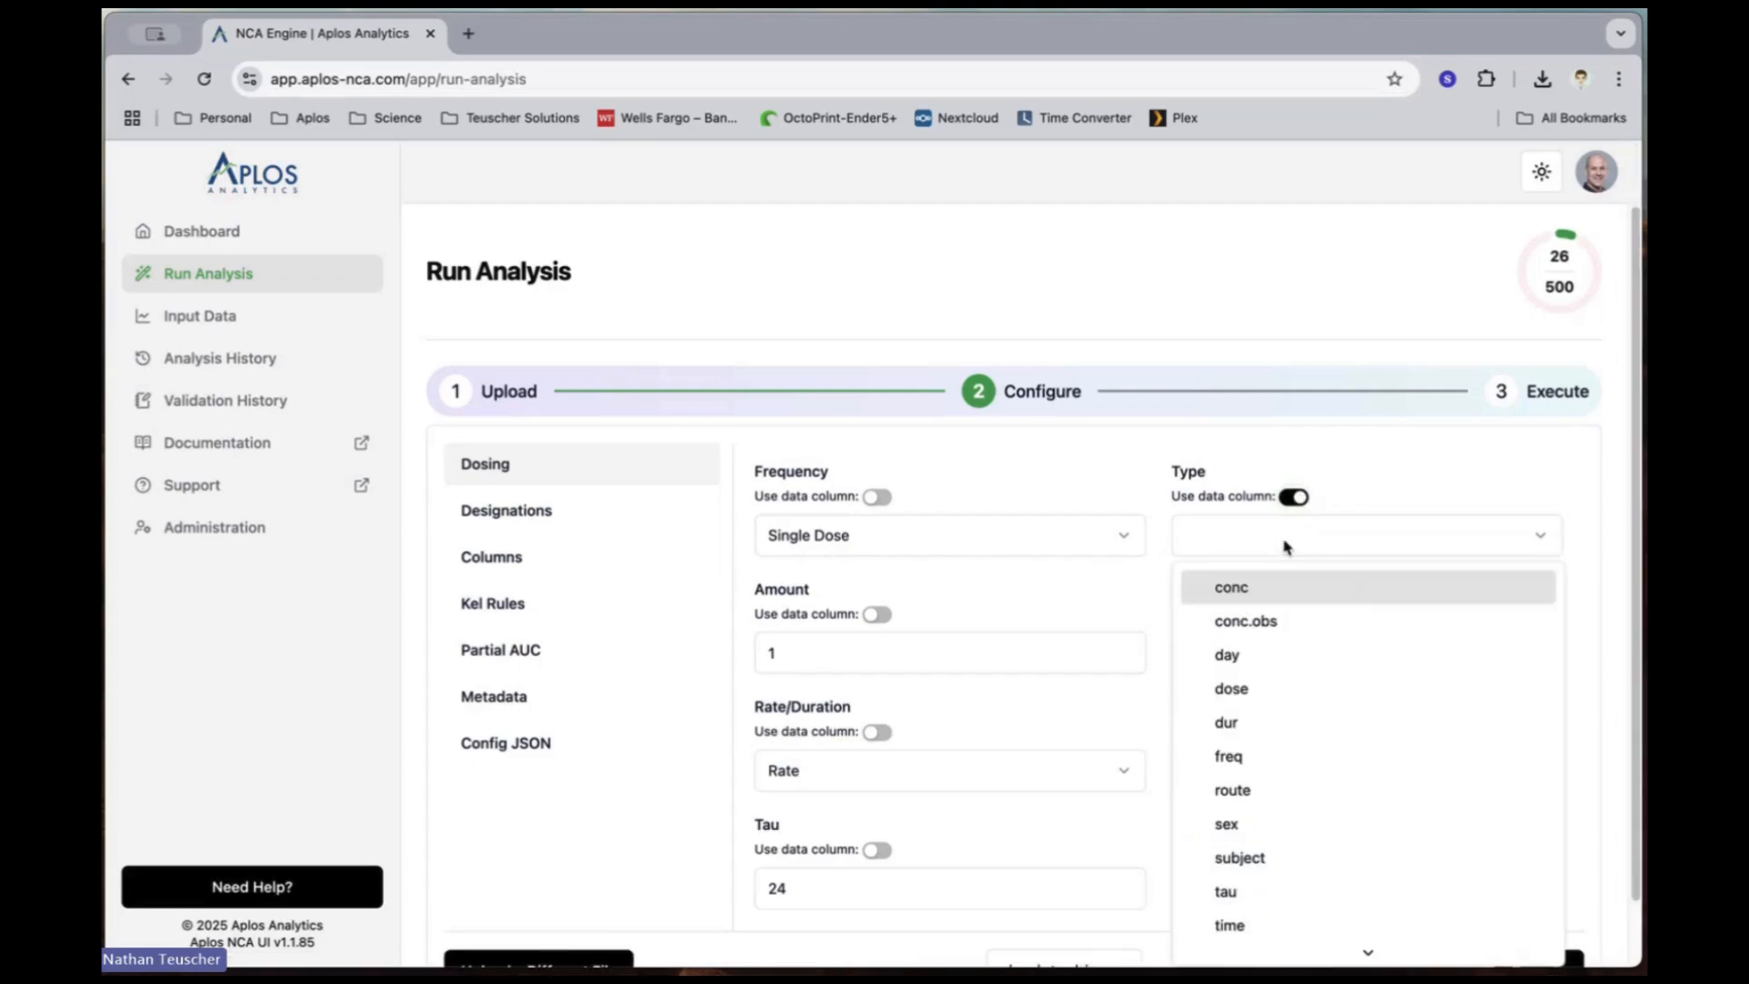
click(1262, 791)
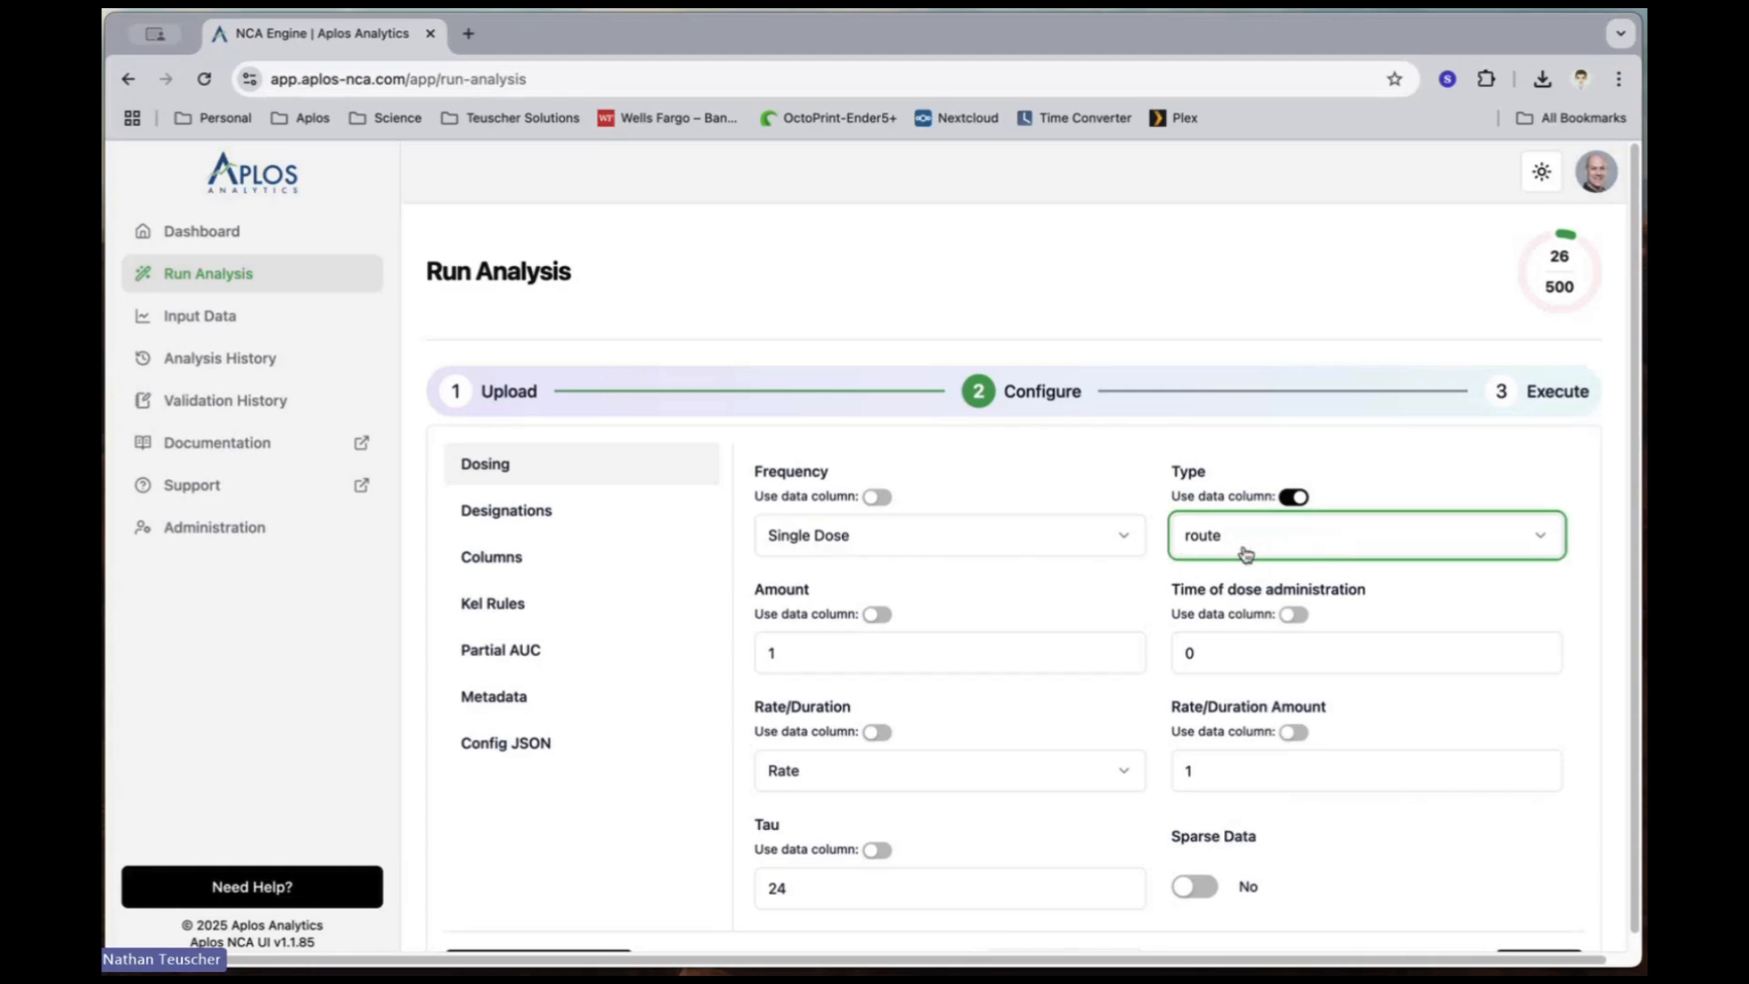
click(880, 617)
click(865, 656)
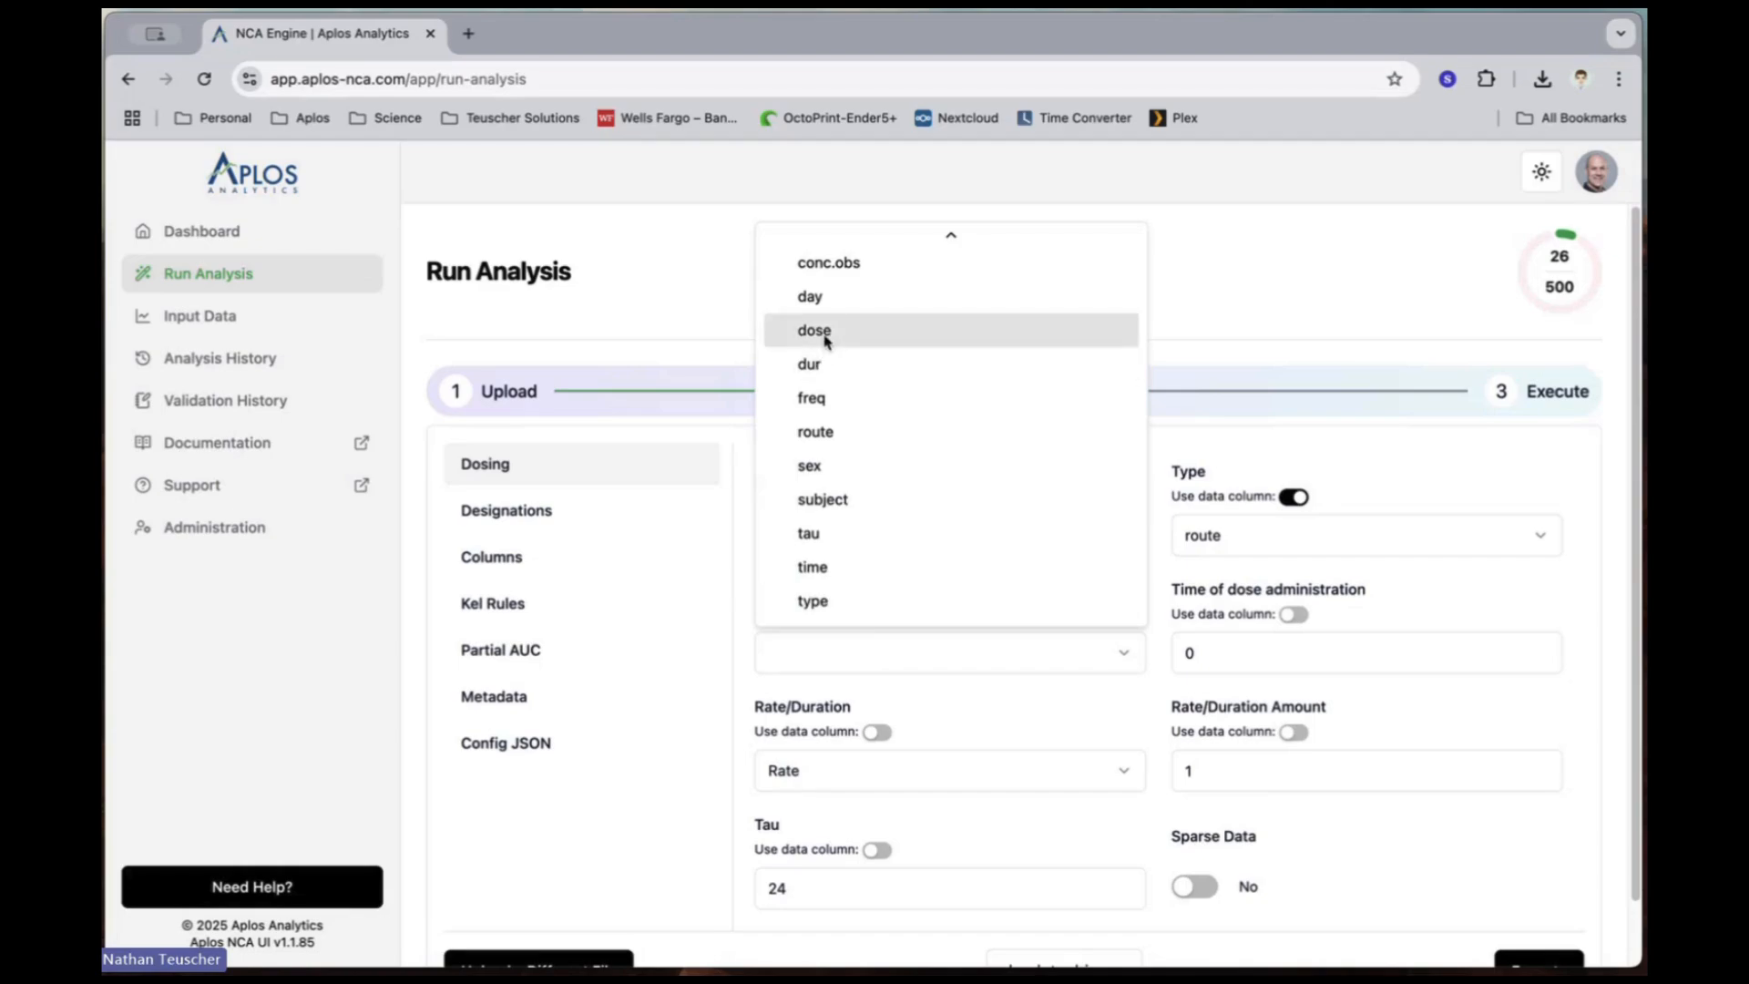
click(827, 333)
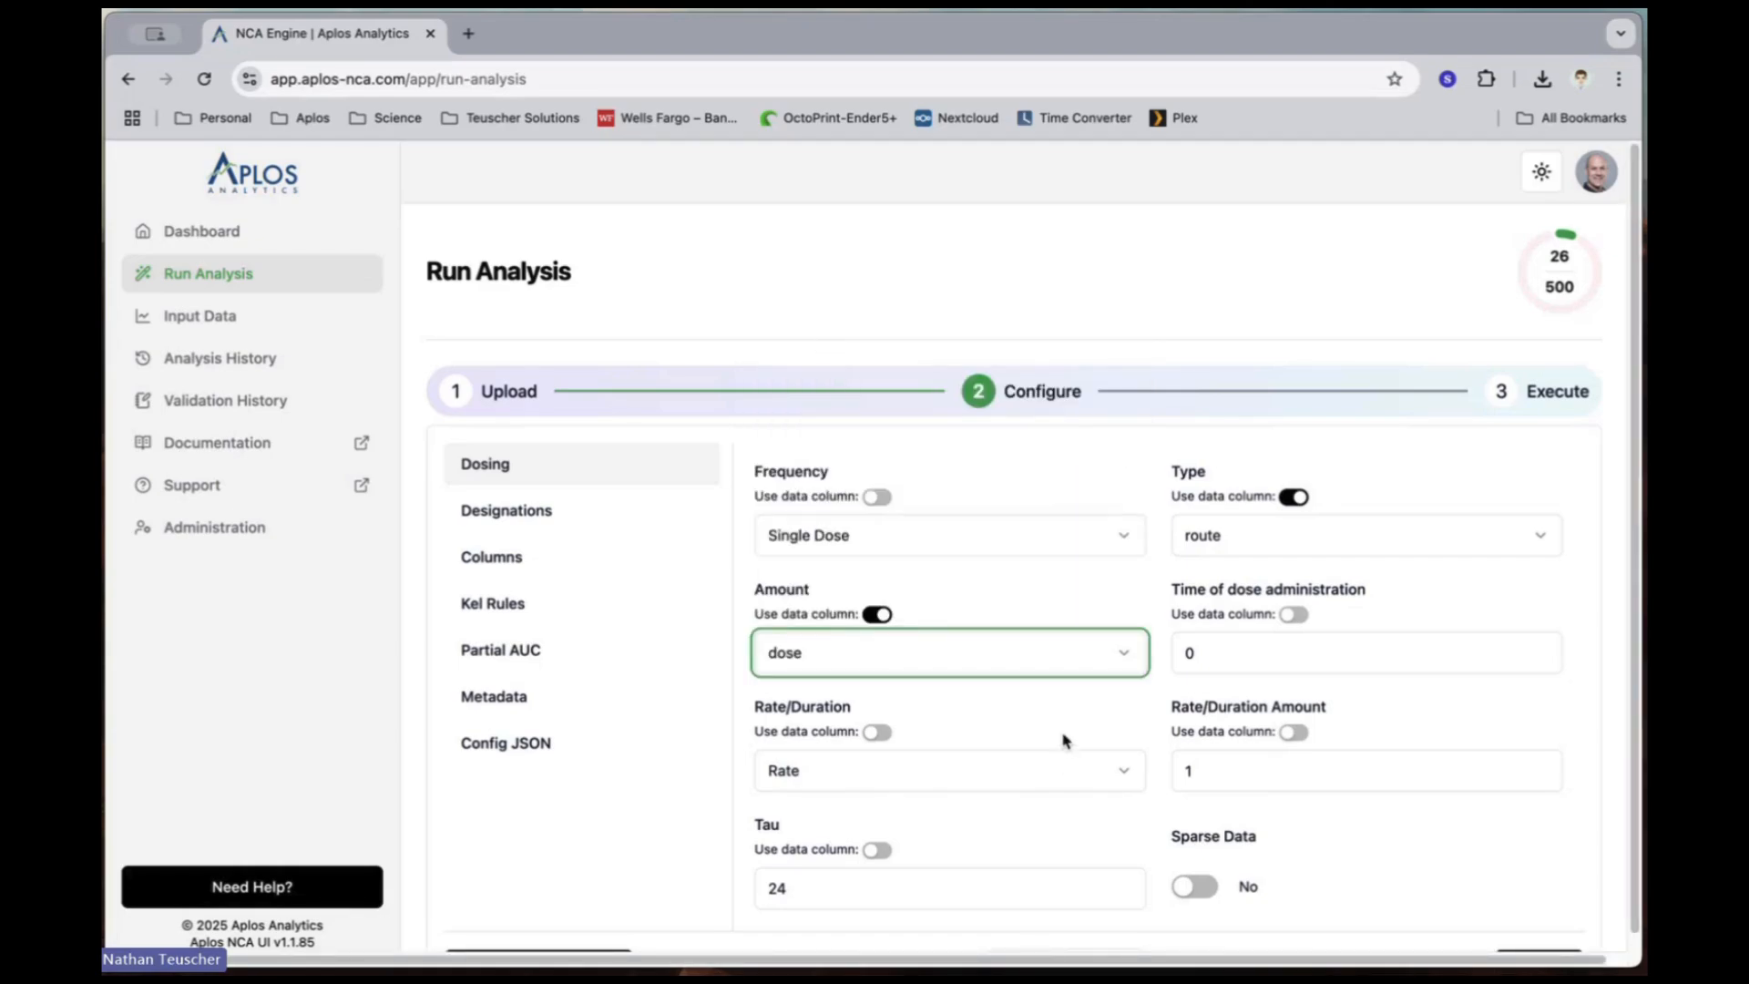
Step: In the column mapping, assign subject as the Unique ID and time as the Time column
scroll(1063, 740, down, 2)
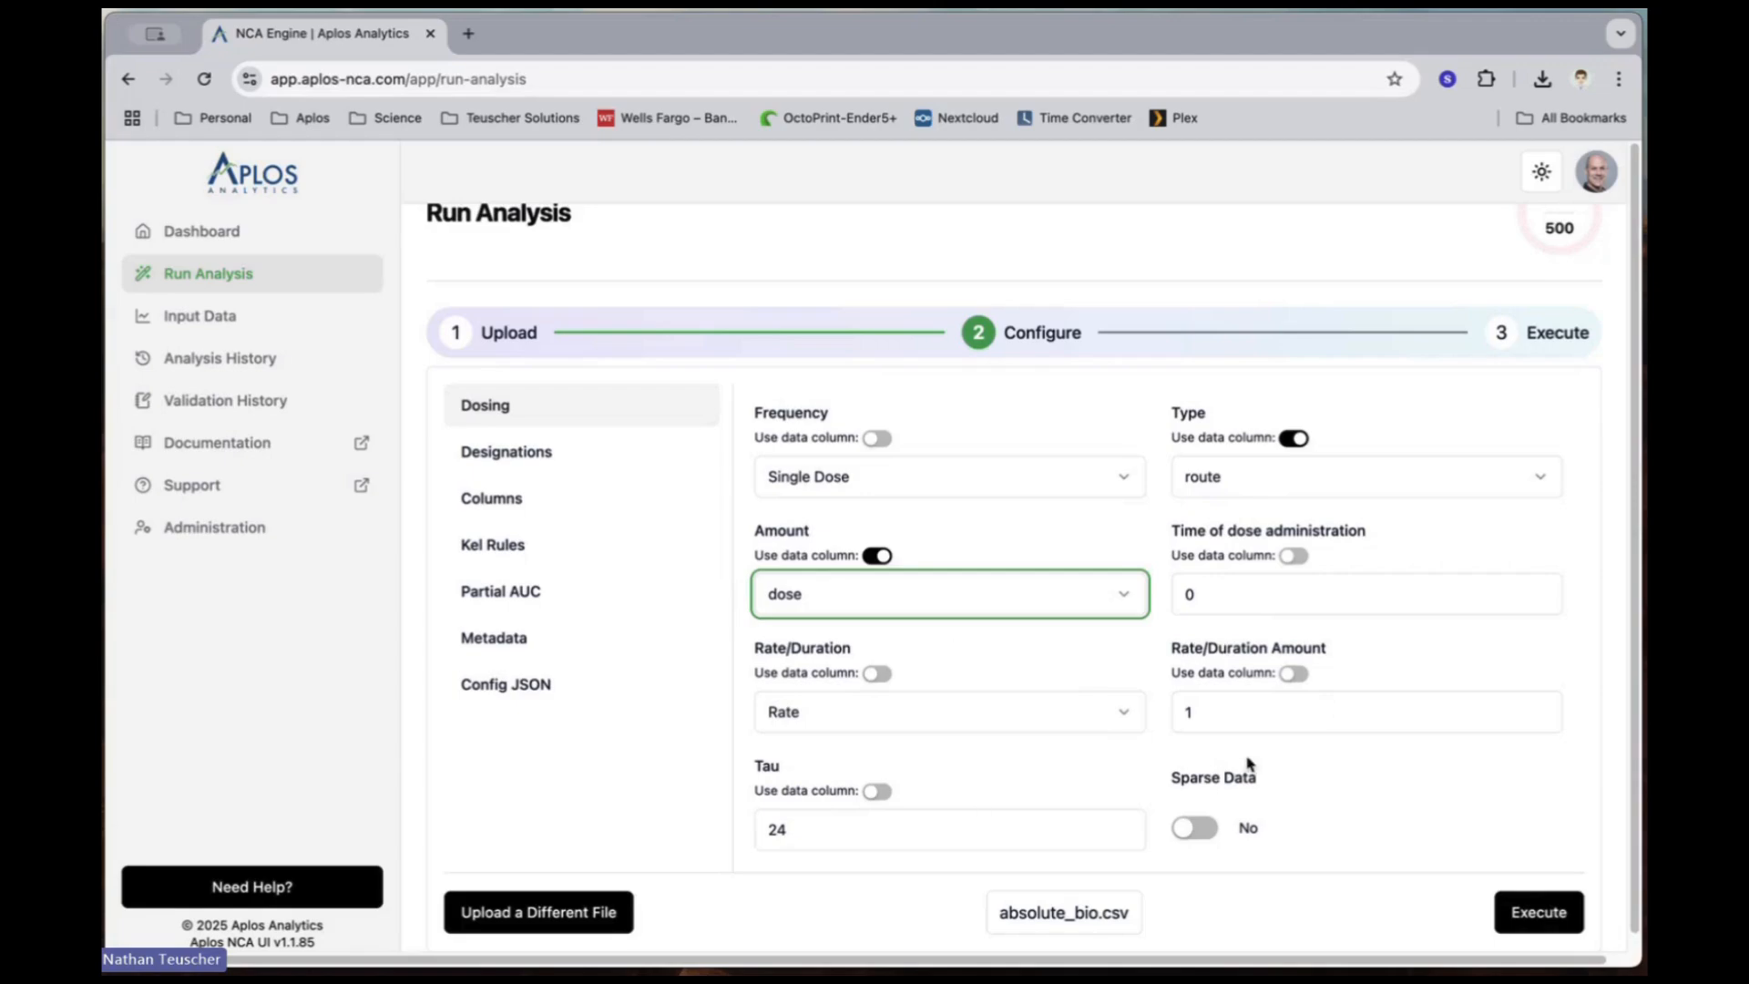
click(518, 502)
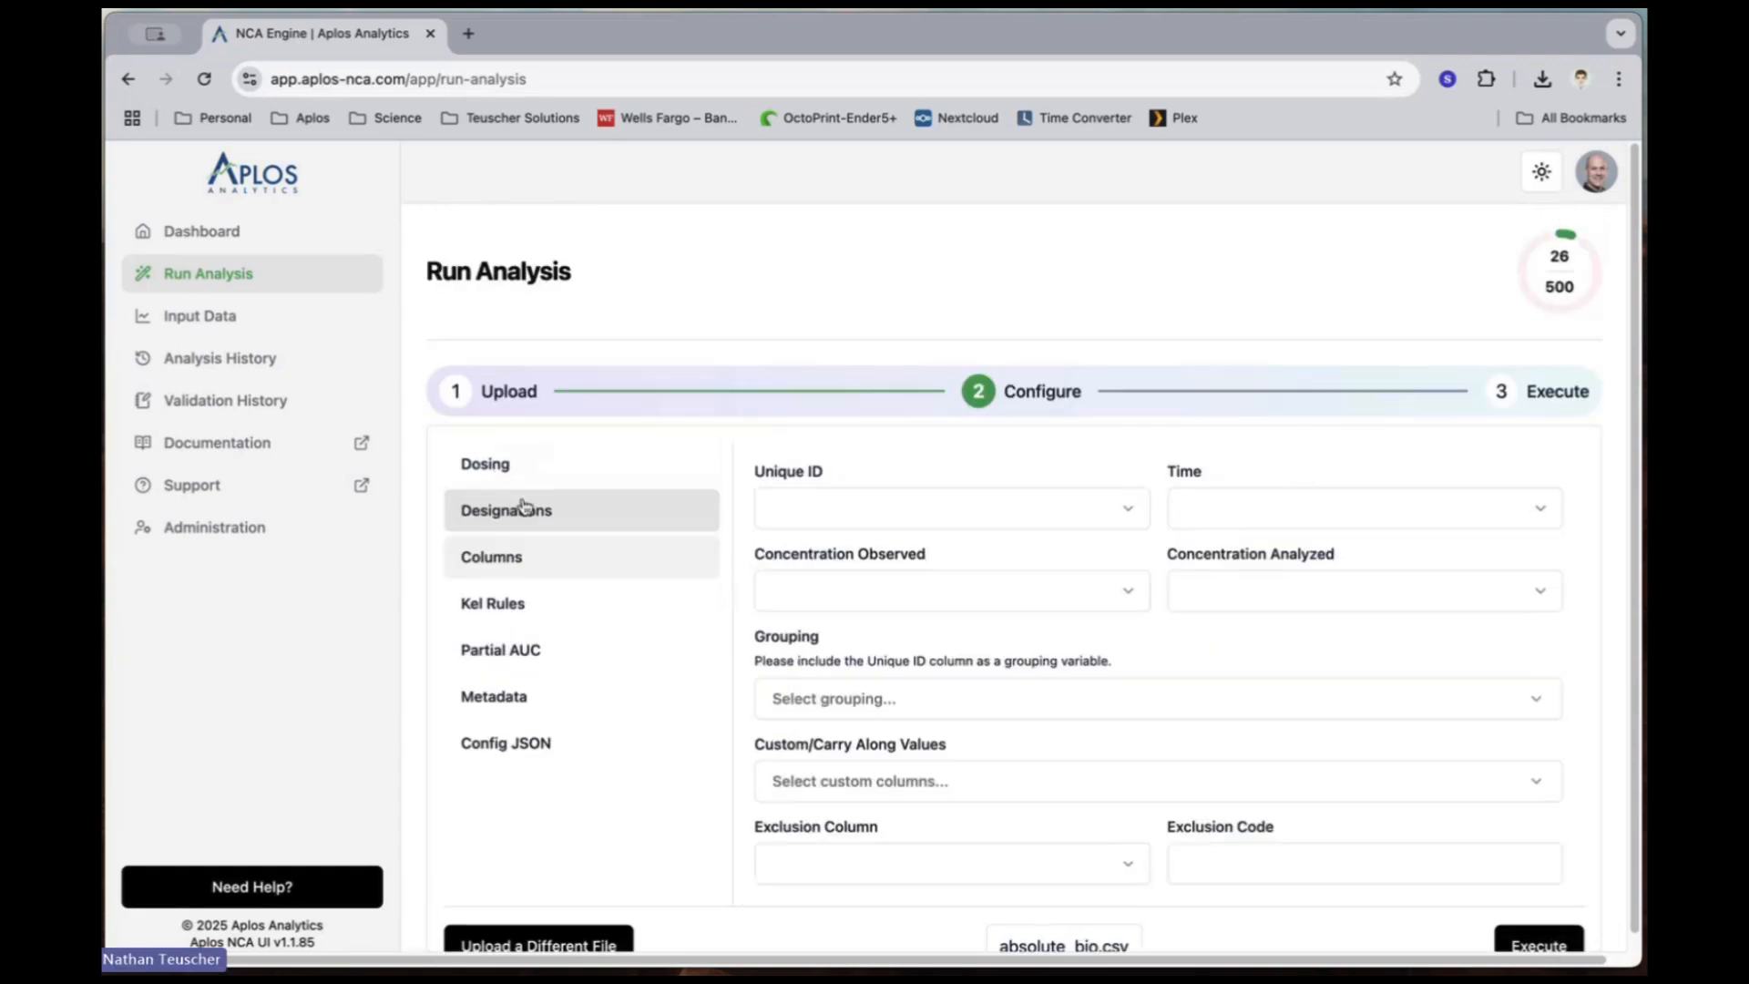
click(890, 528)
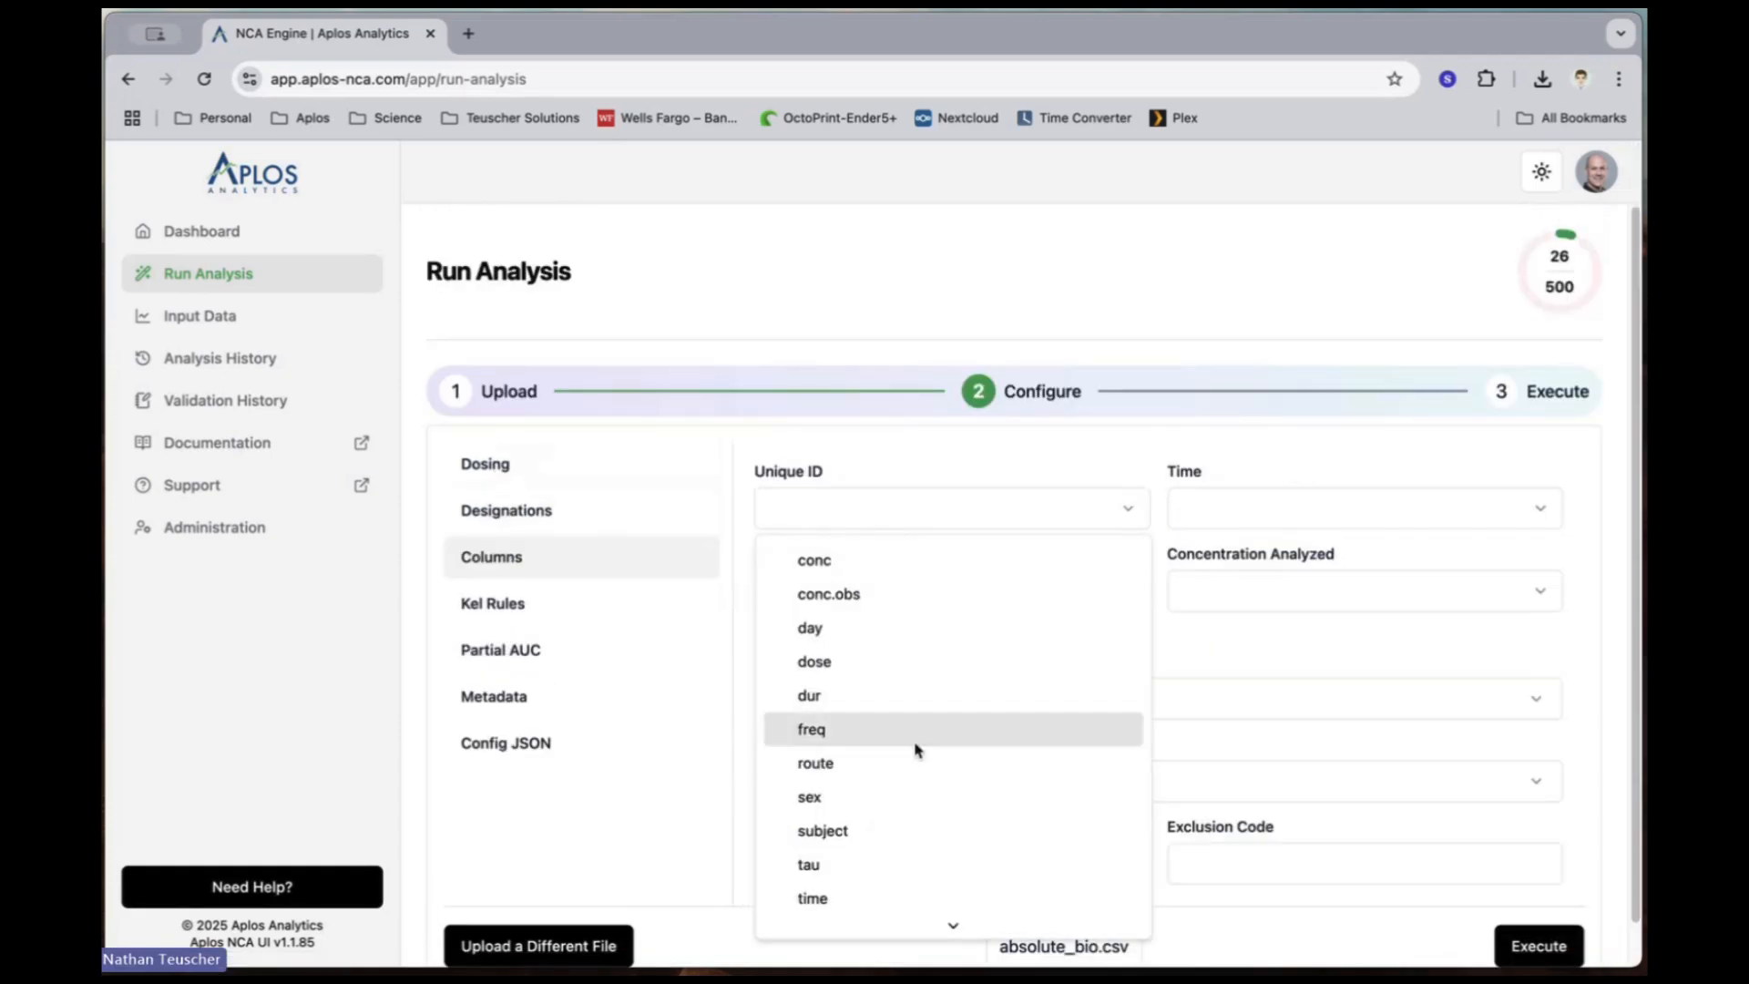
click(893, 831)
click(1199, 511)
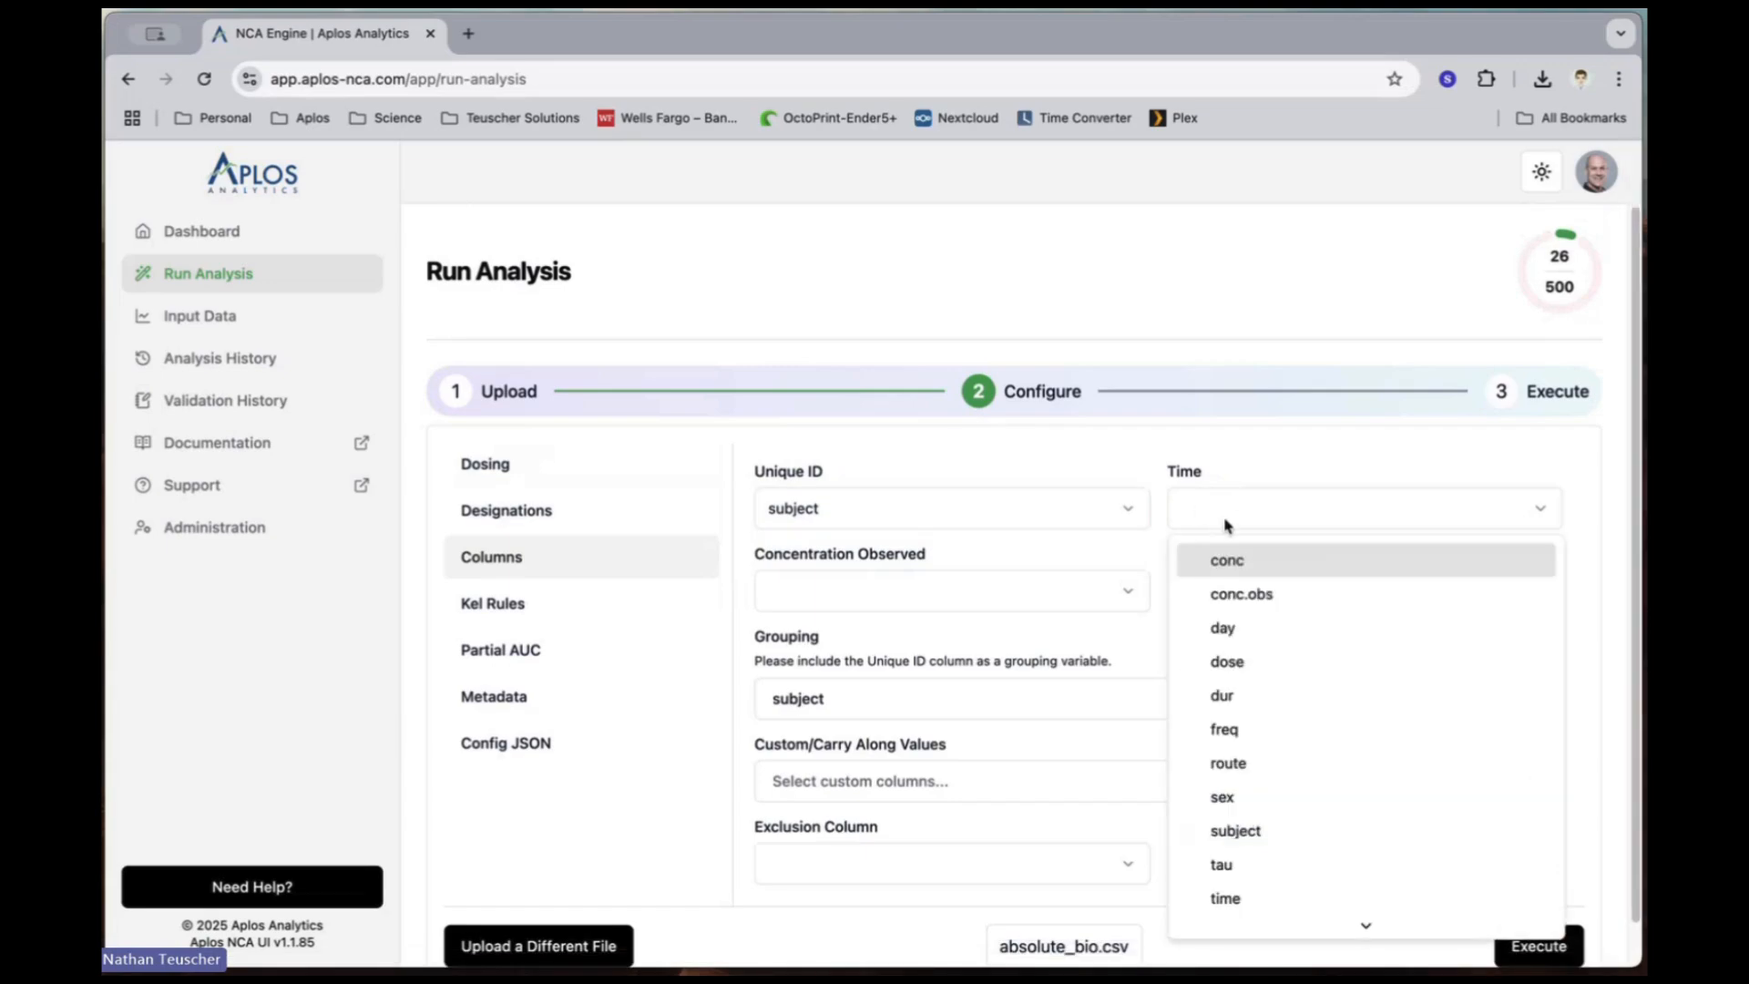
click(1255, 898)
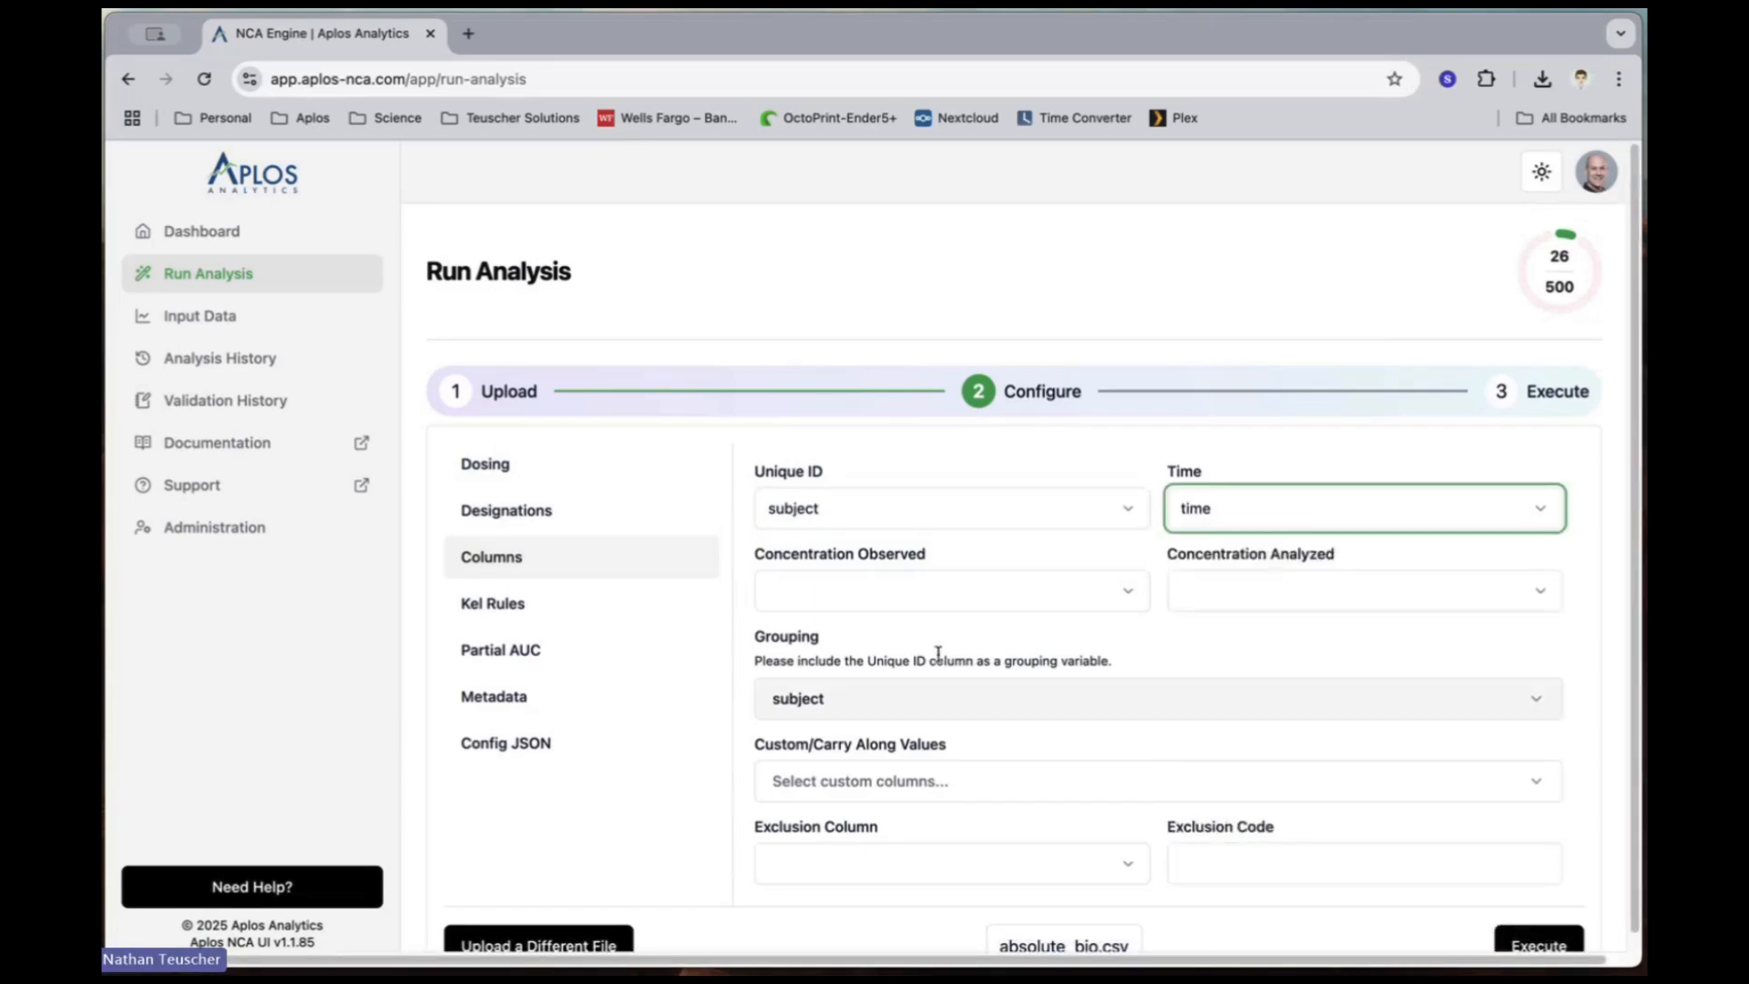
Step: Map Concentration Observed to conc.obs and Concentration Analyzed to conc
click(870, 601)
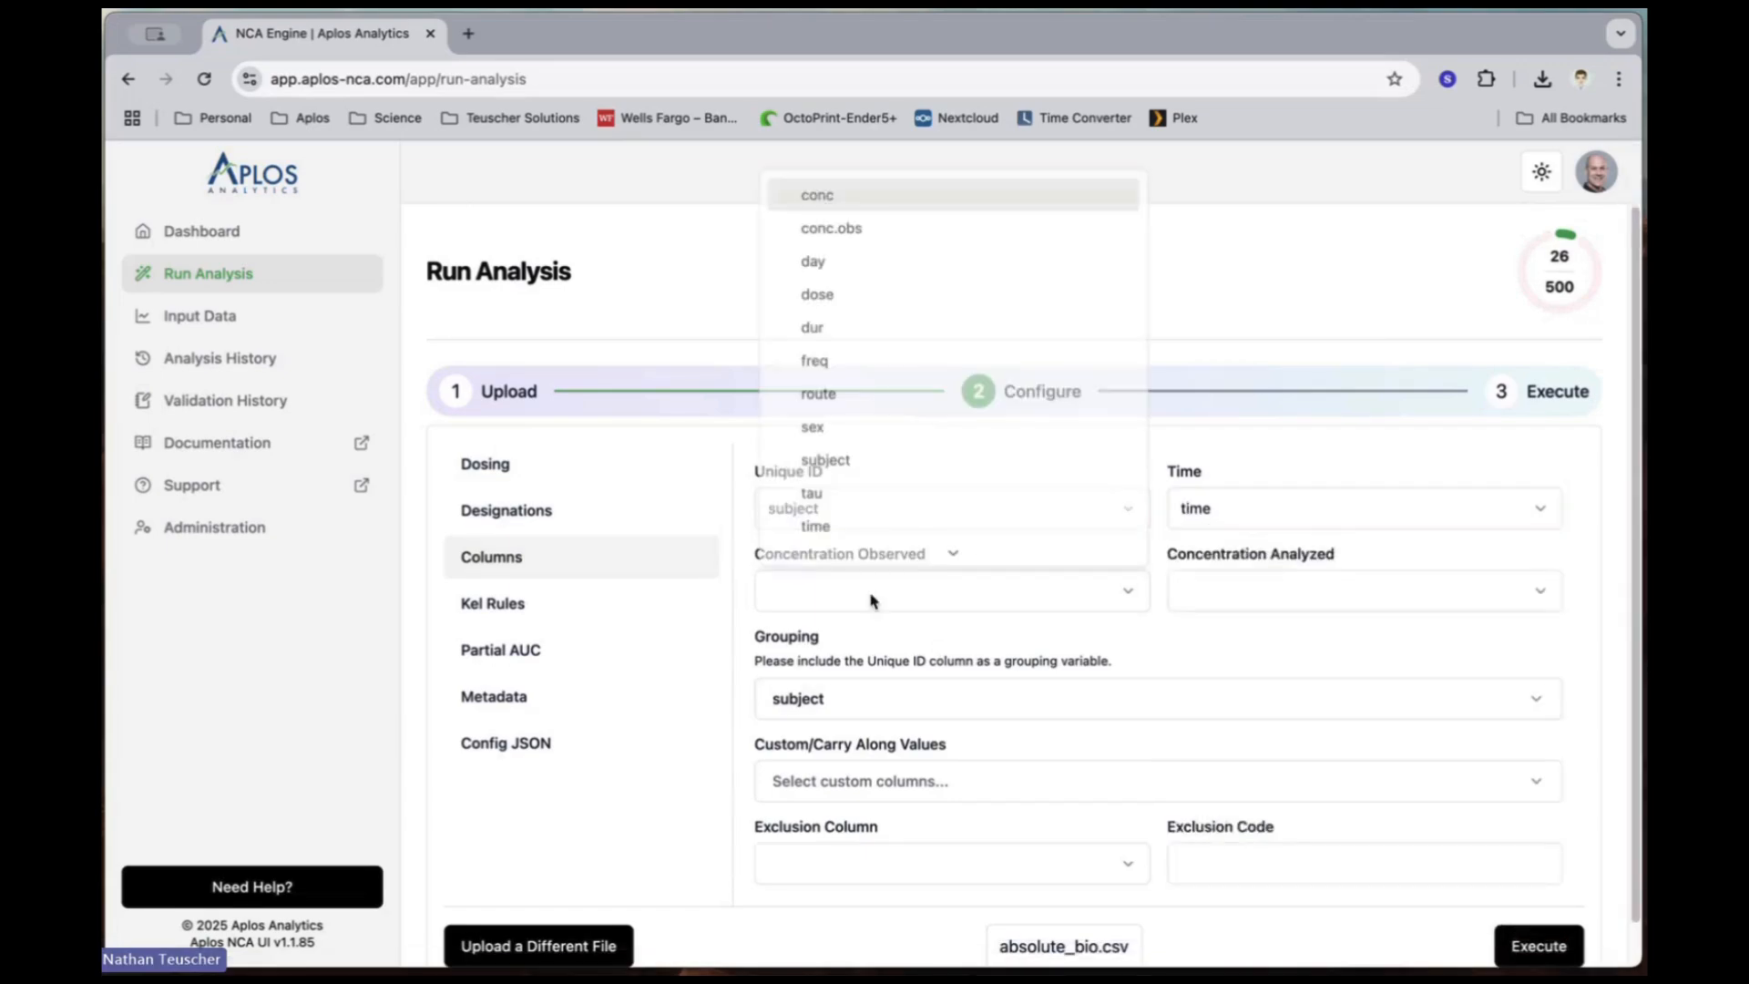
click(829, 219)
click(1271, 590)
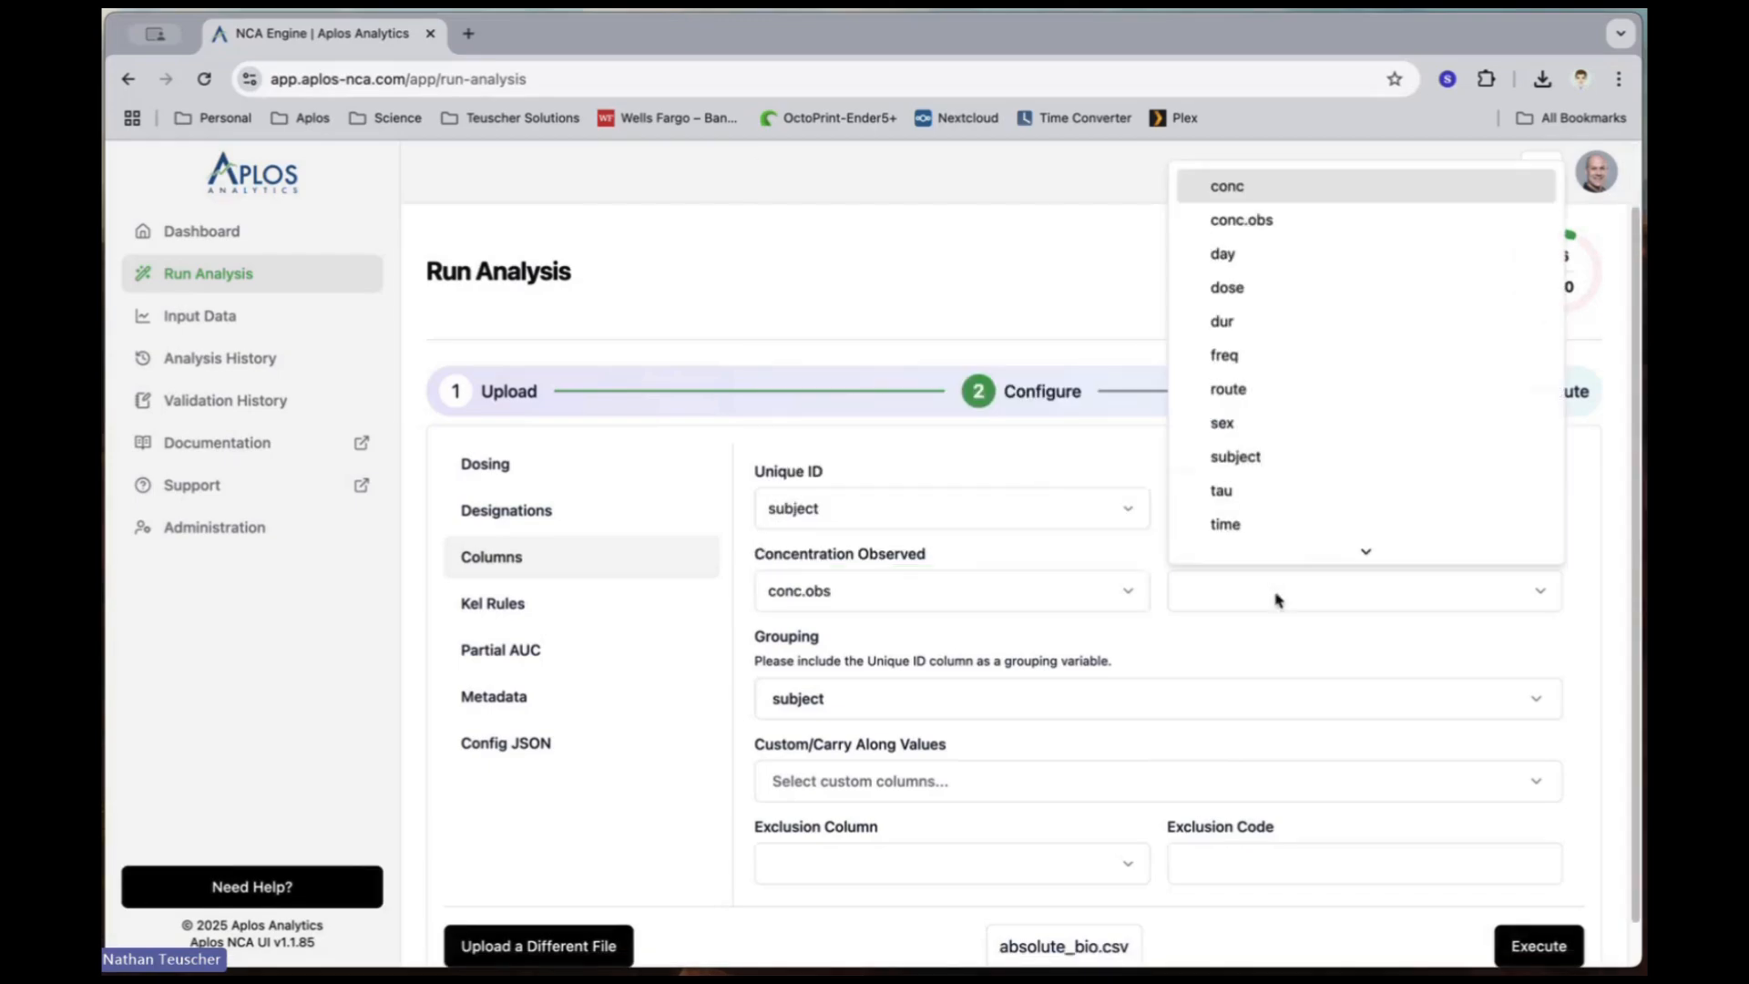
click(1235, 201)
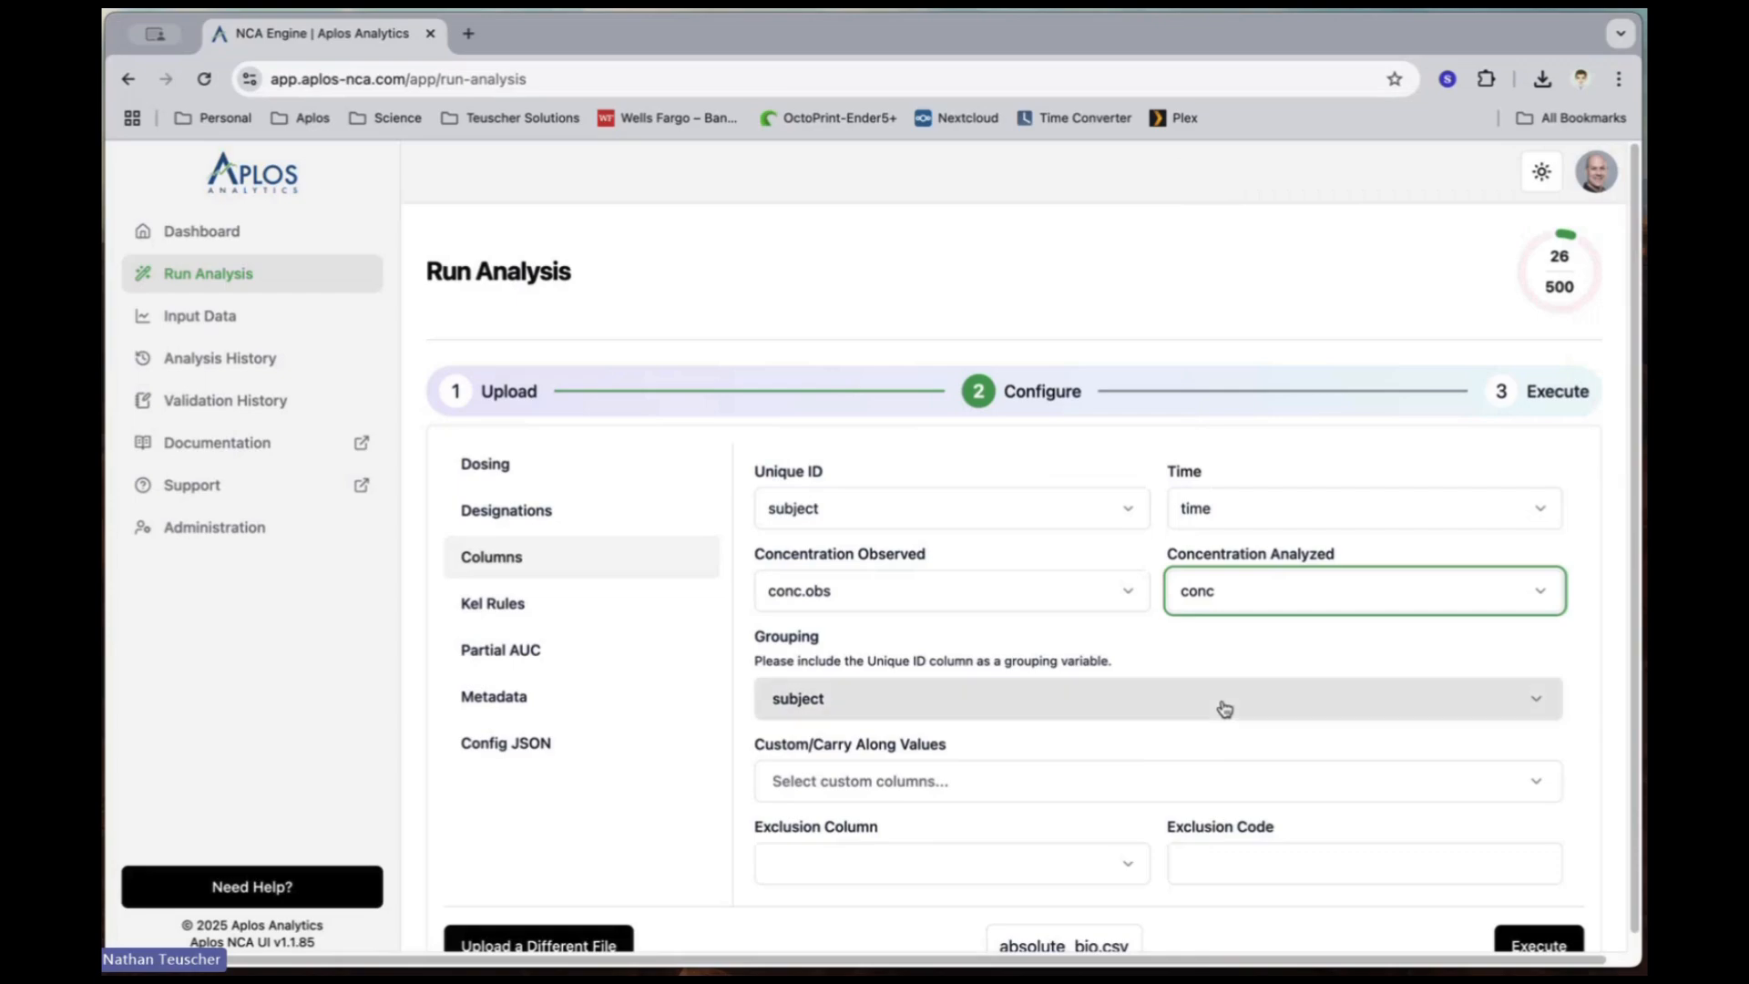
Step: Add route and day to subject as grouping variables
click(996, 708)
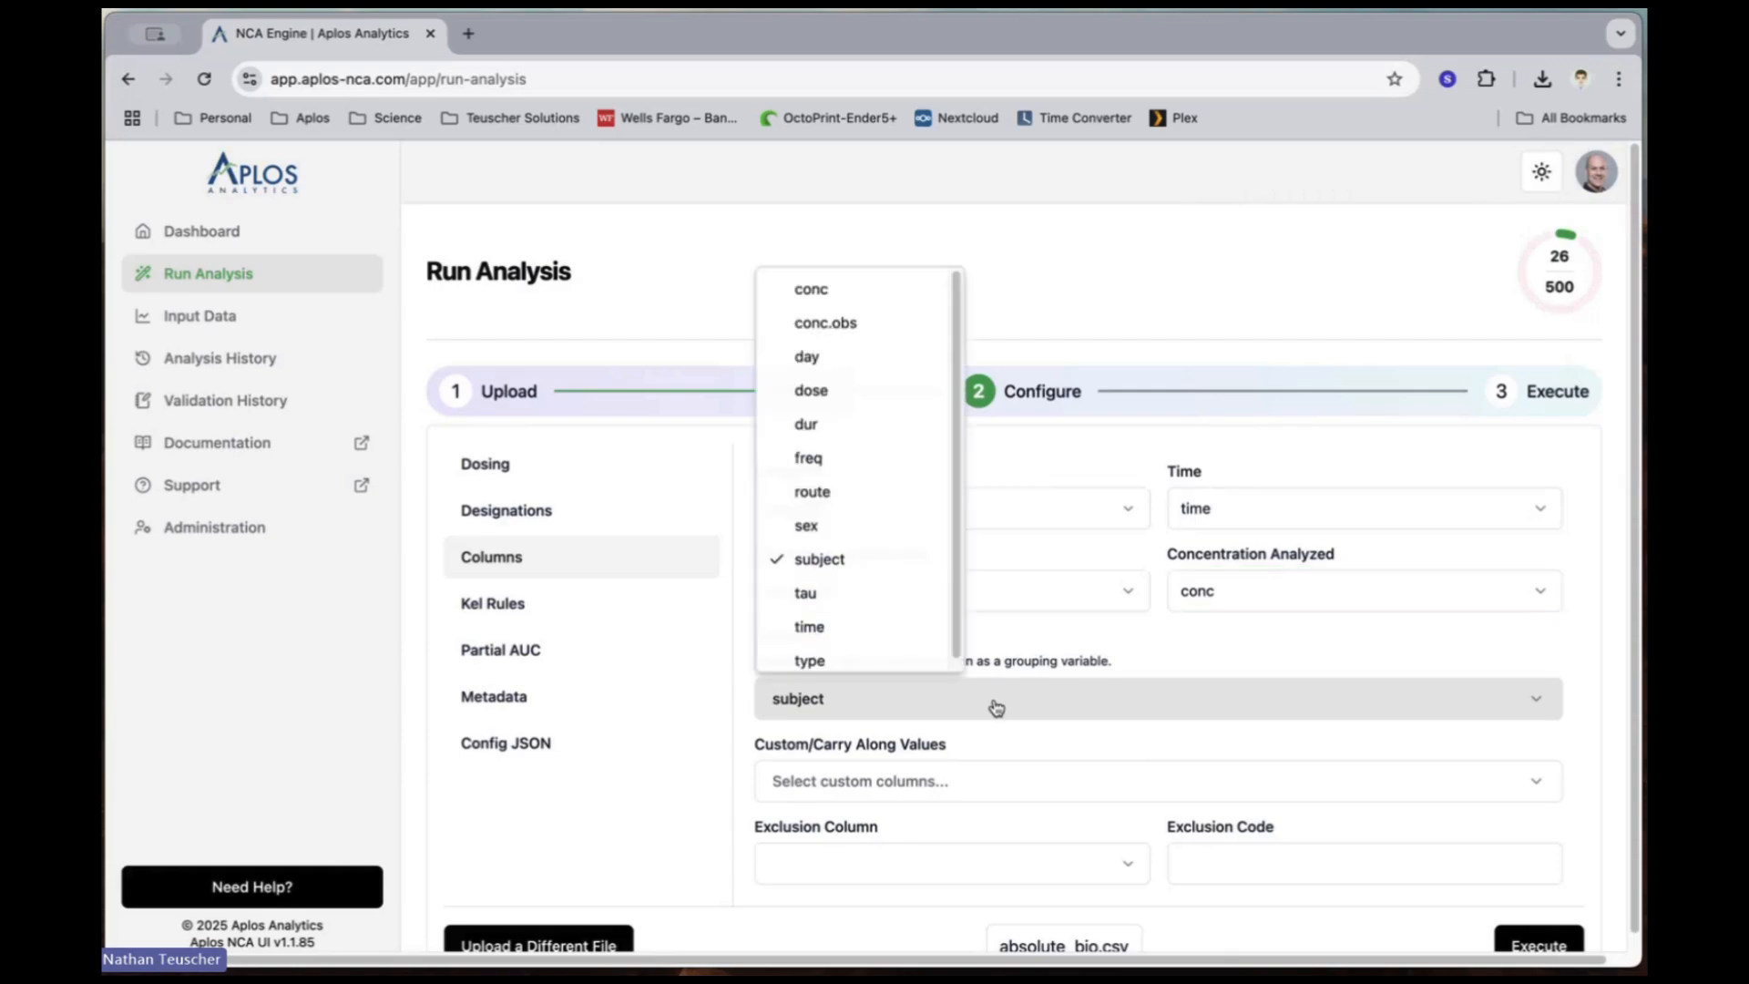
click(852, 497)
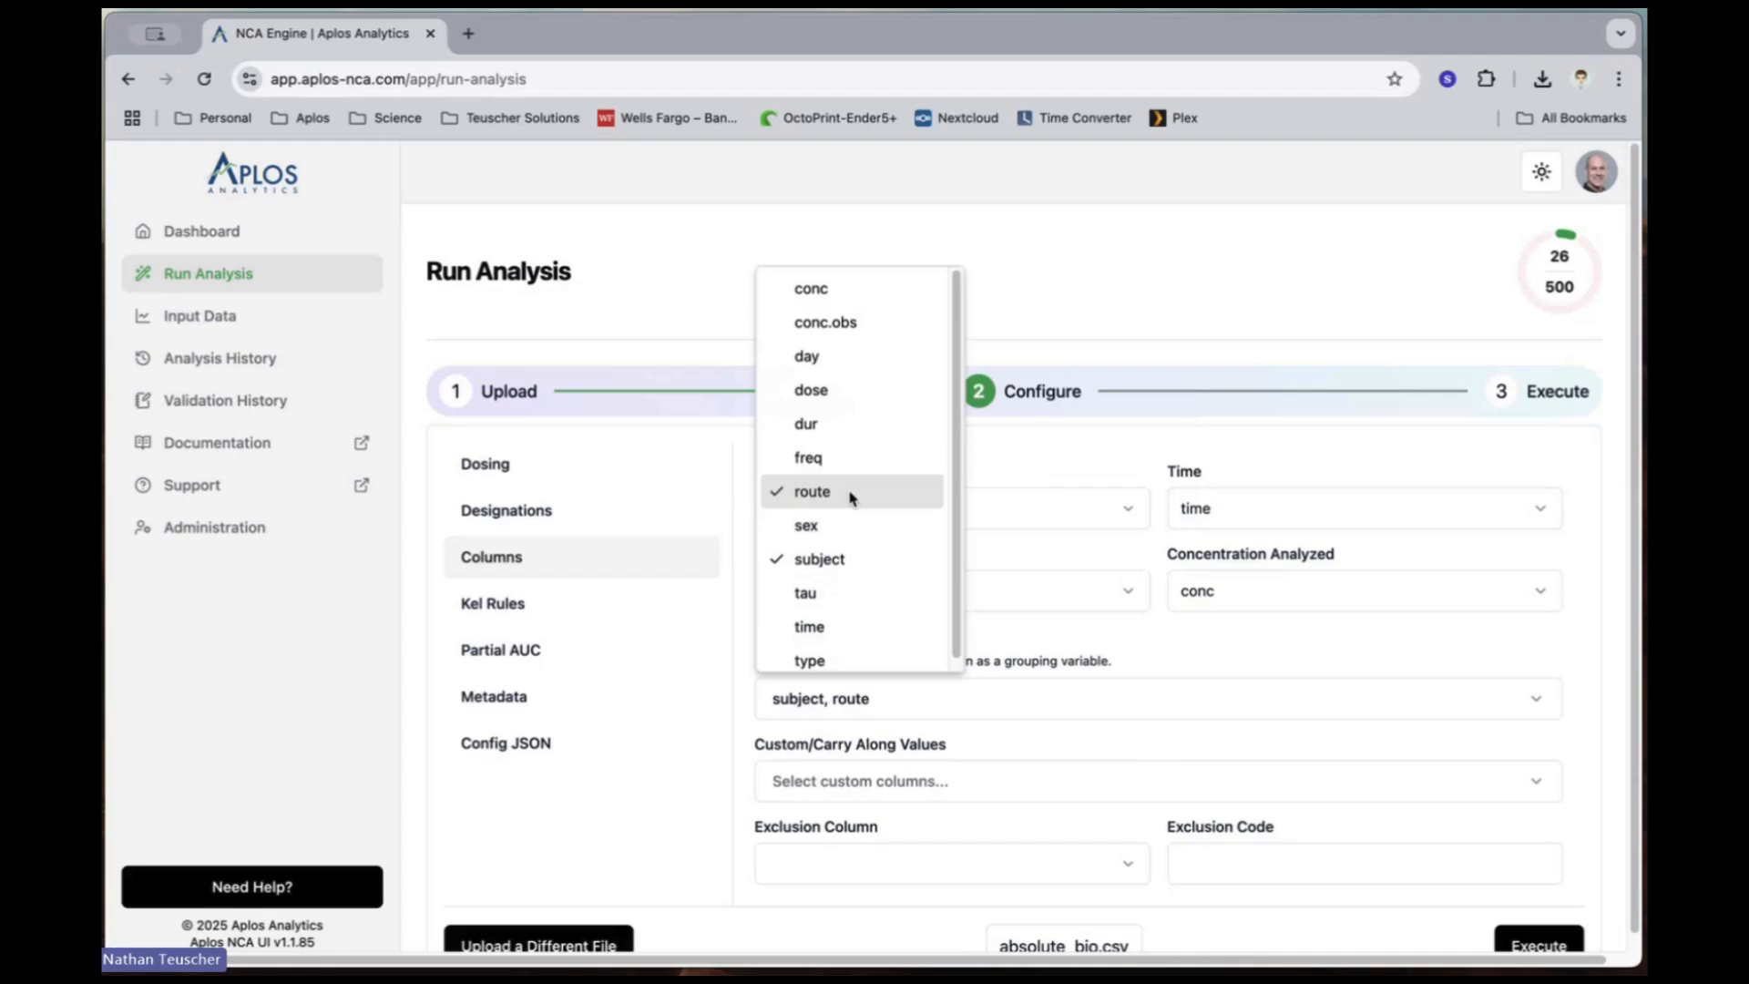
click(813, 363)
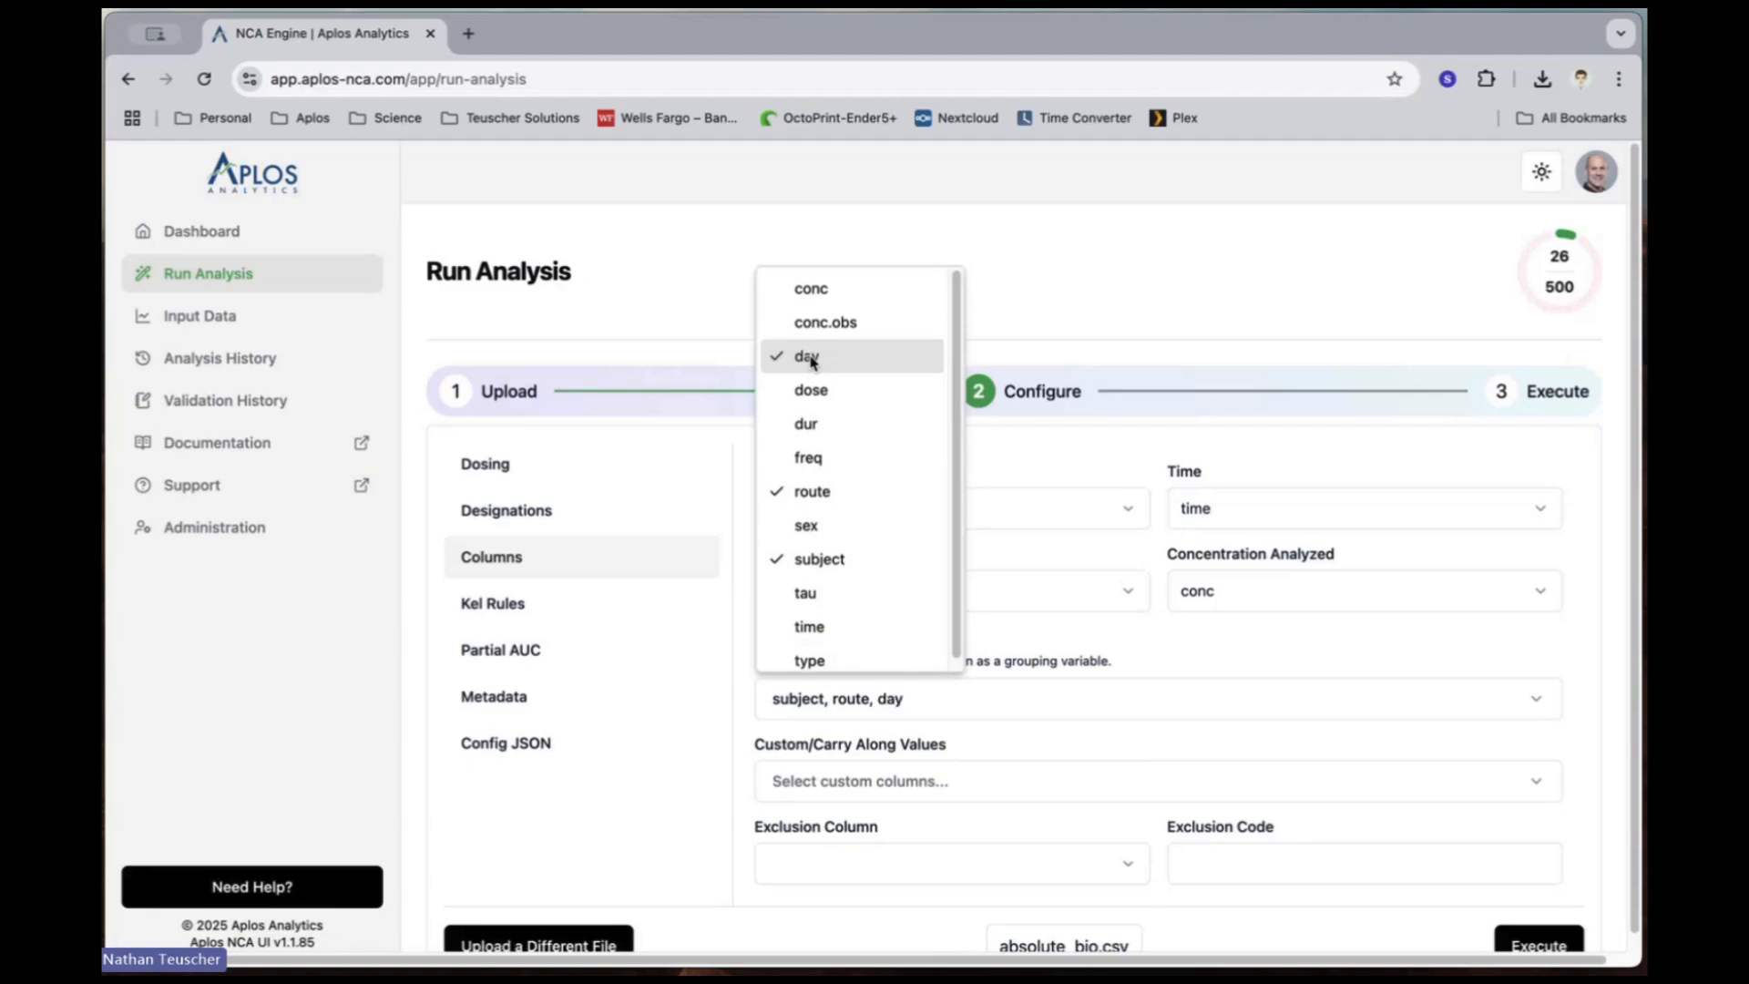
click(1266, 308)
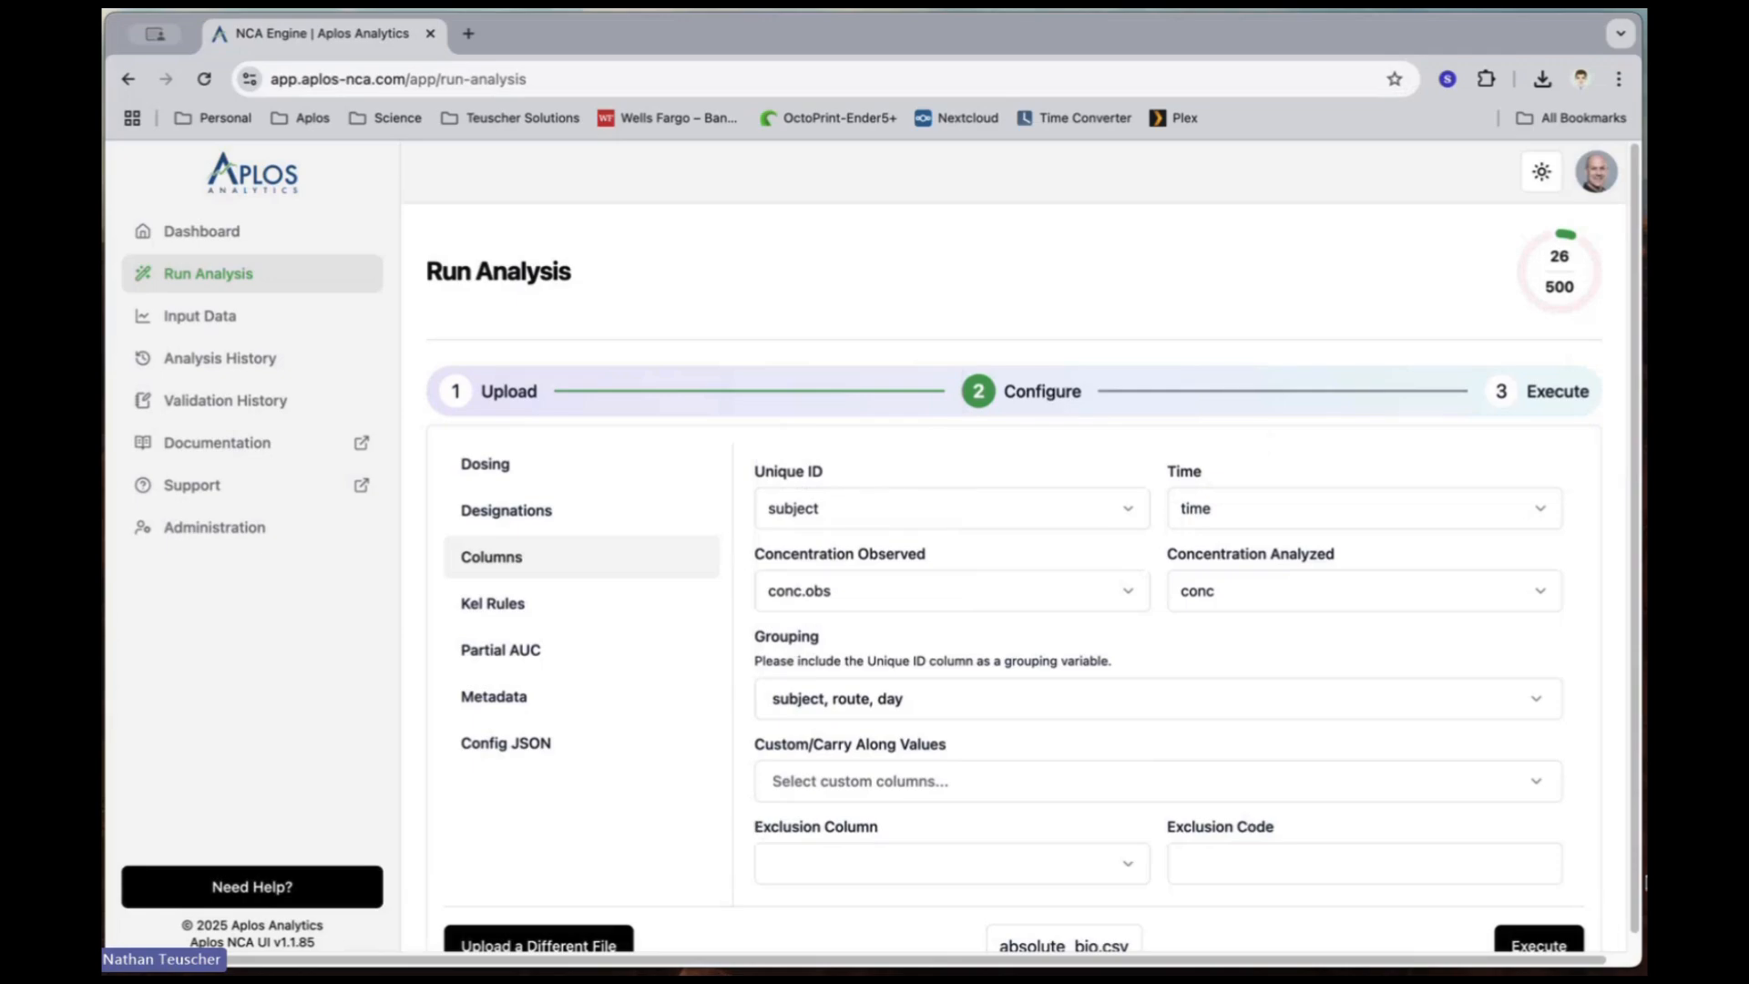
Step: Review the generated Config JSON, examining the column, dosing and time settings
scroll(1617, 865, down, 1)
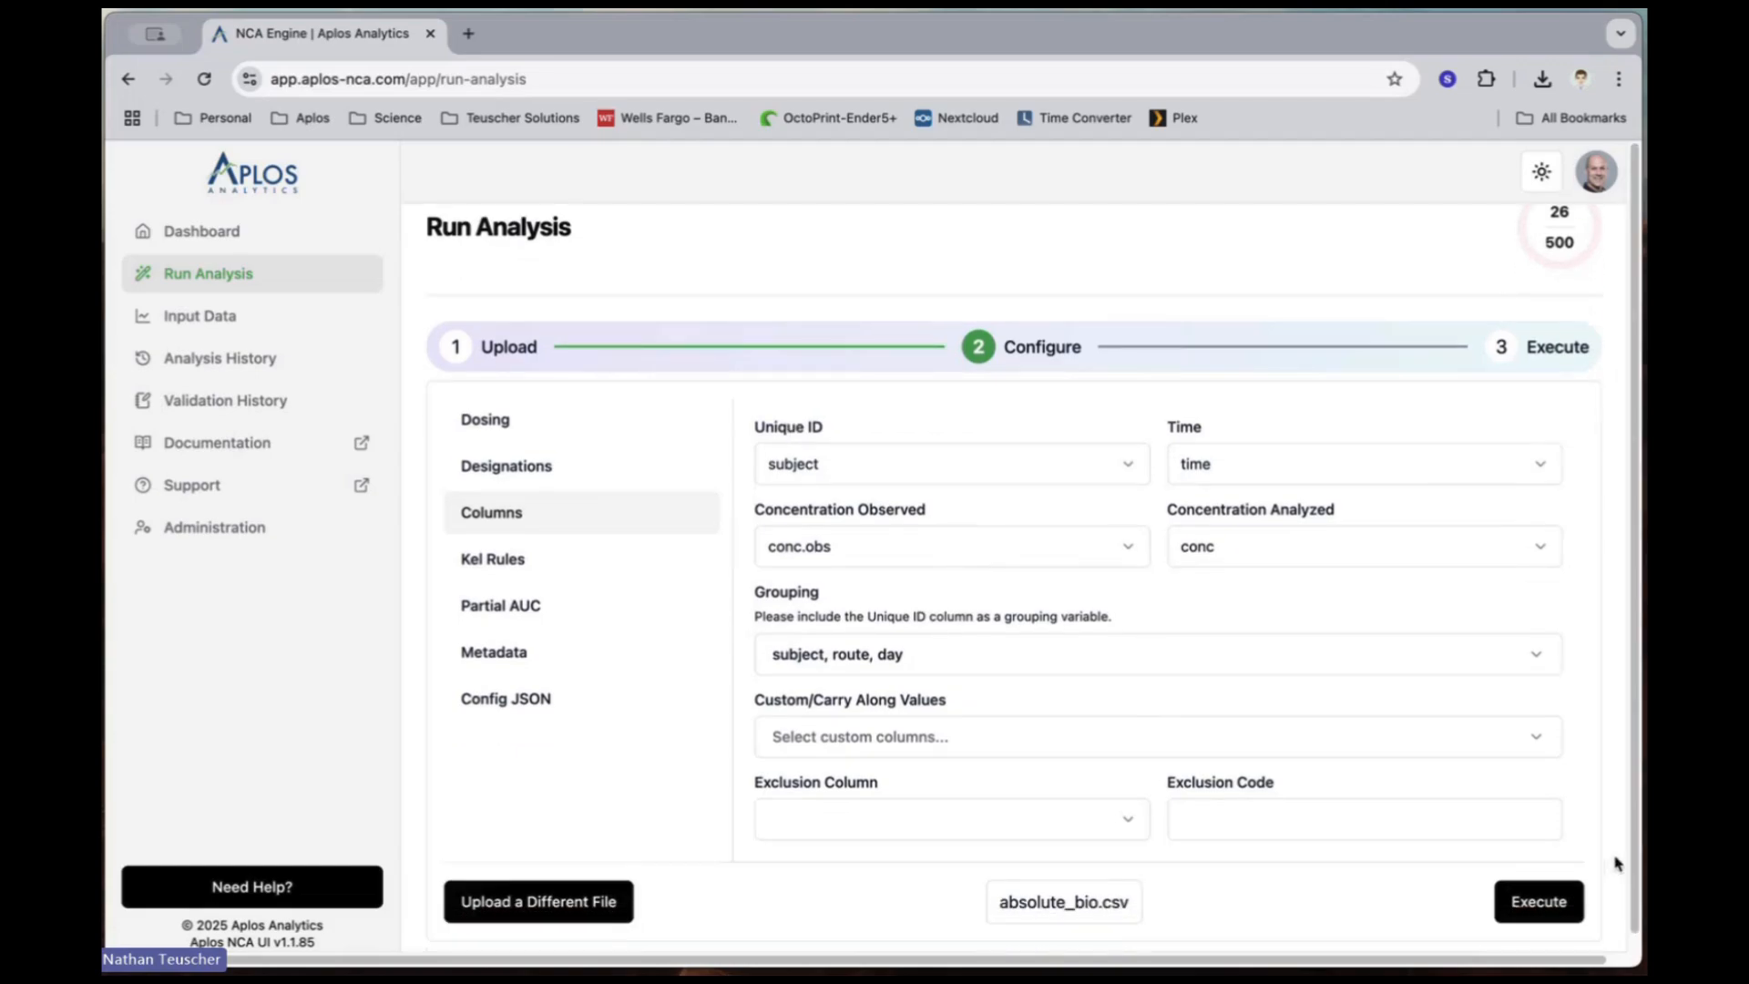
click(488, 701)
scroll(1202, 710, down, 10)
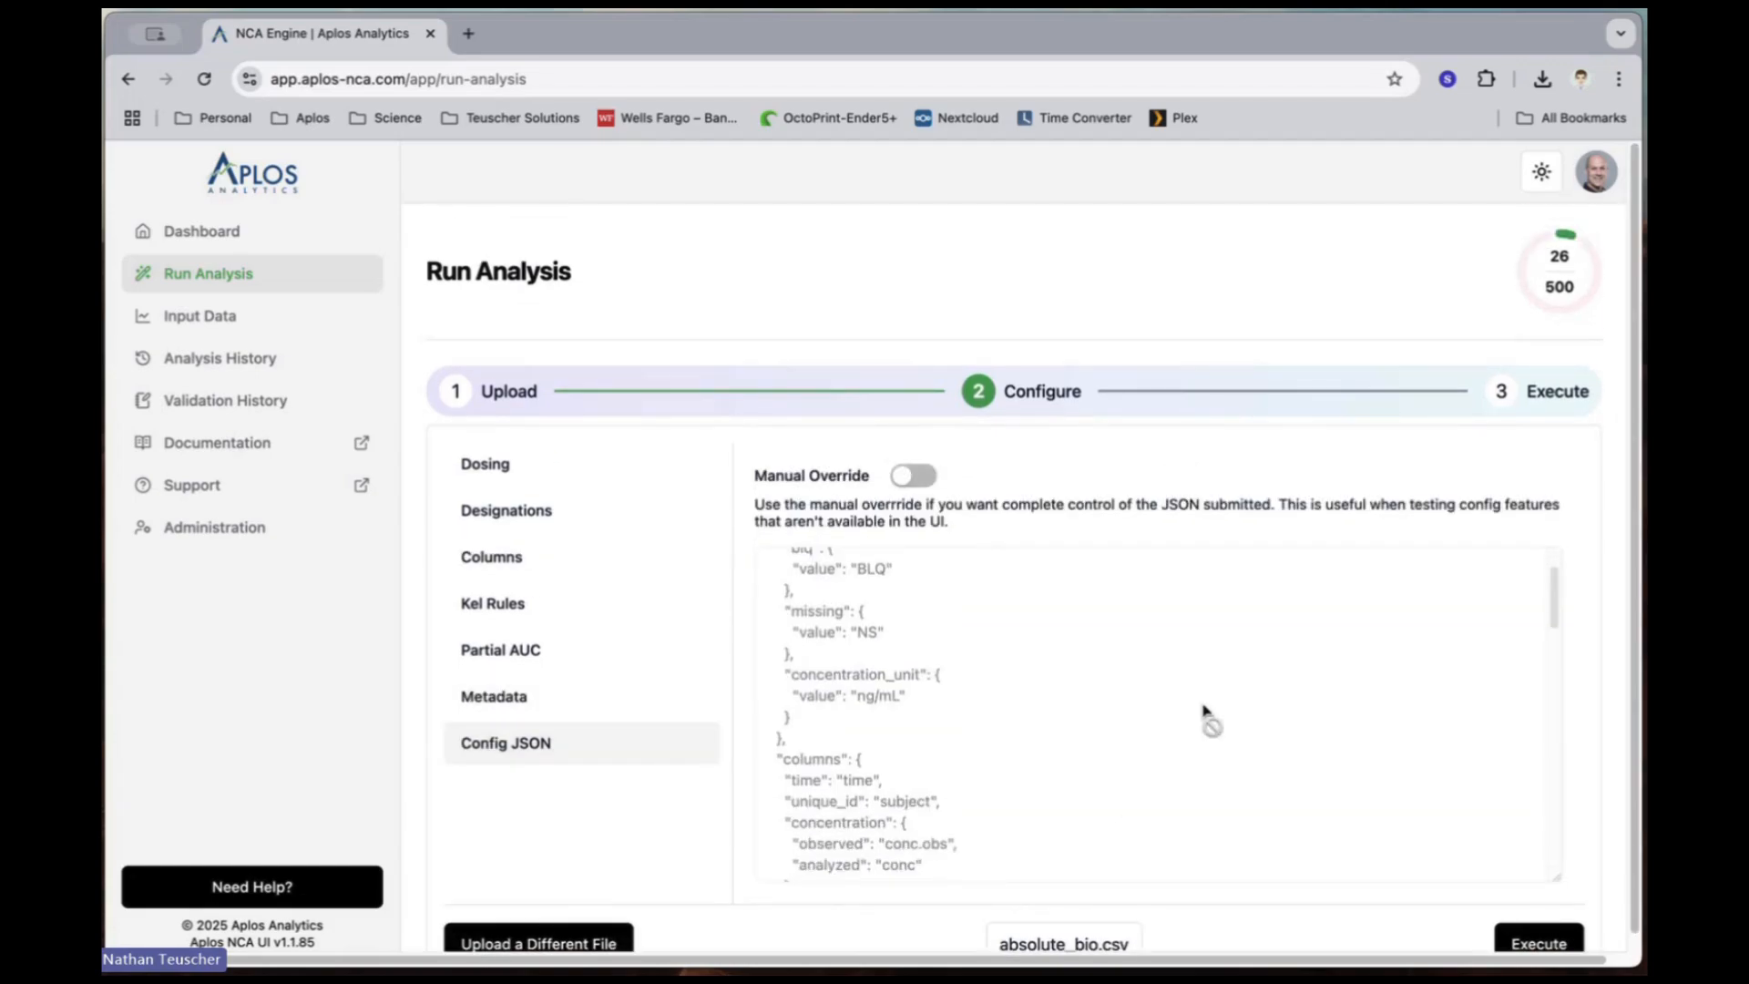
scroll(1046, 740, down, 4)
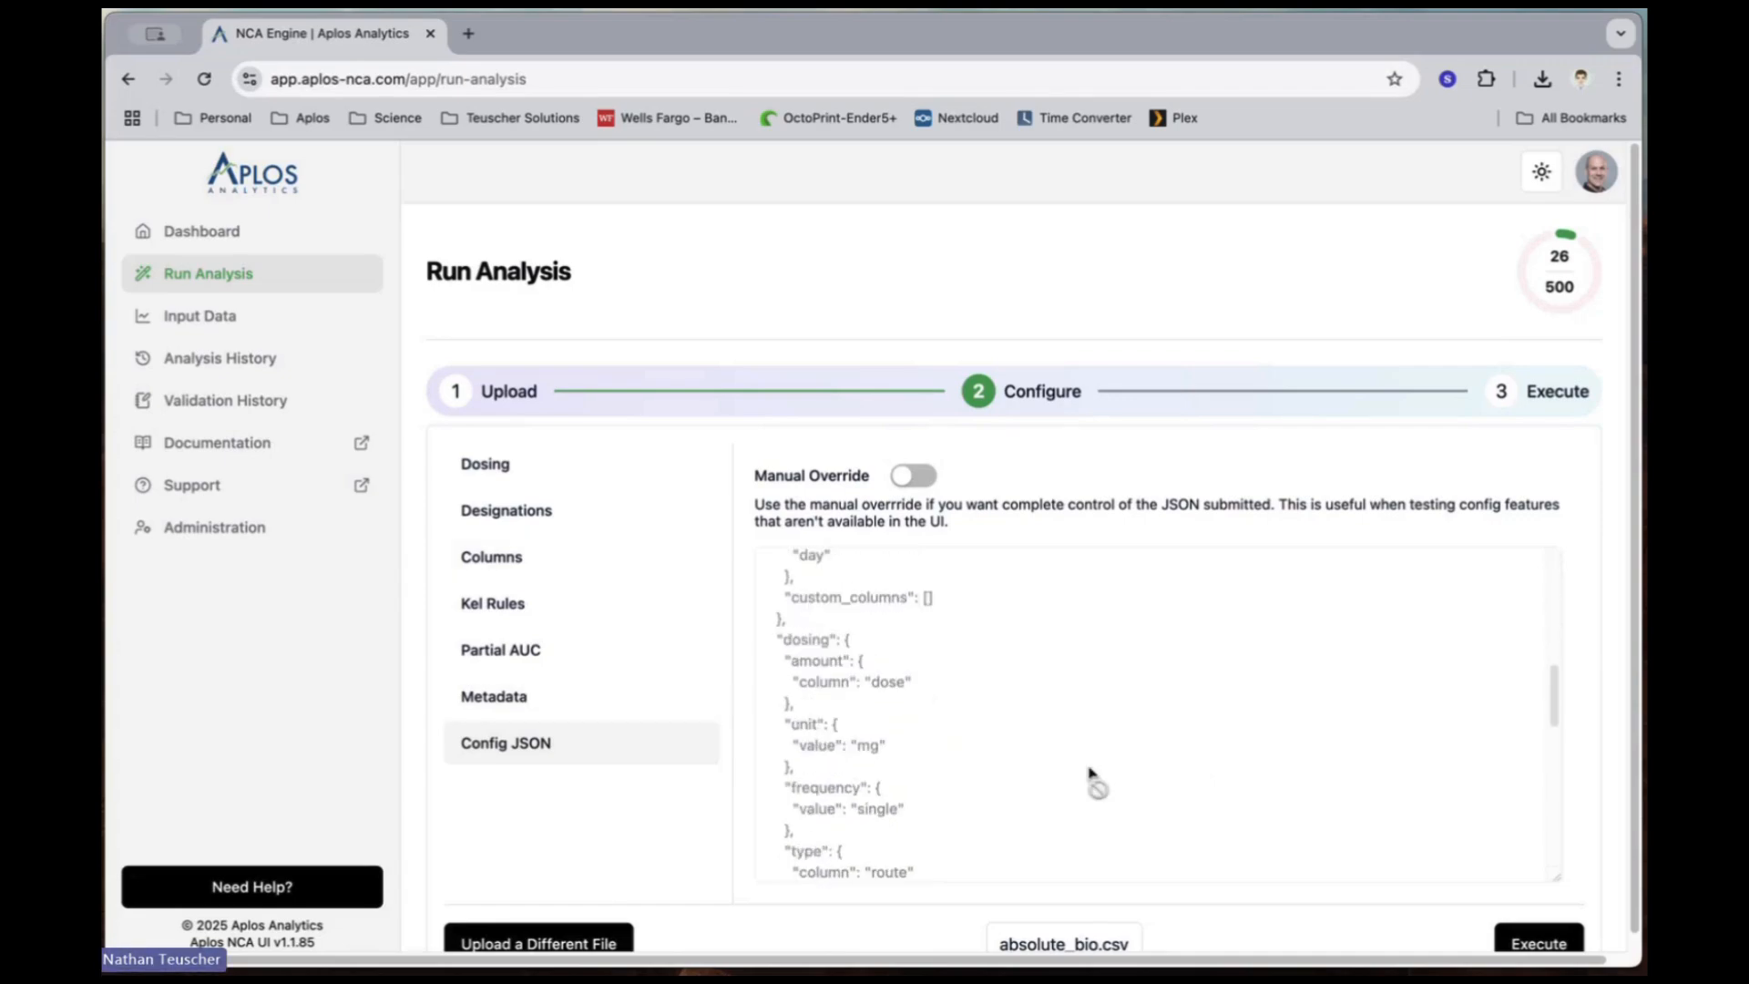
scroll(1107, 774, down, 5)
scroll(1100, 764, down, 1)
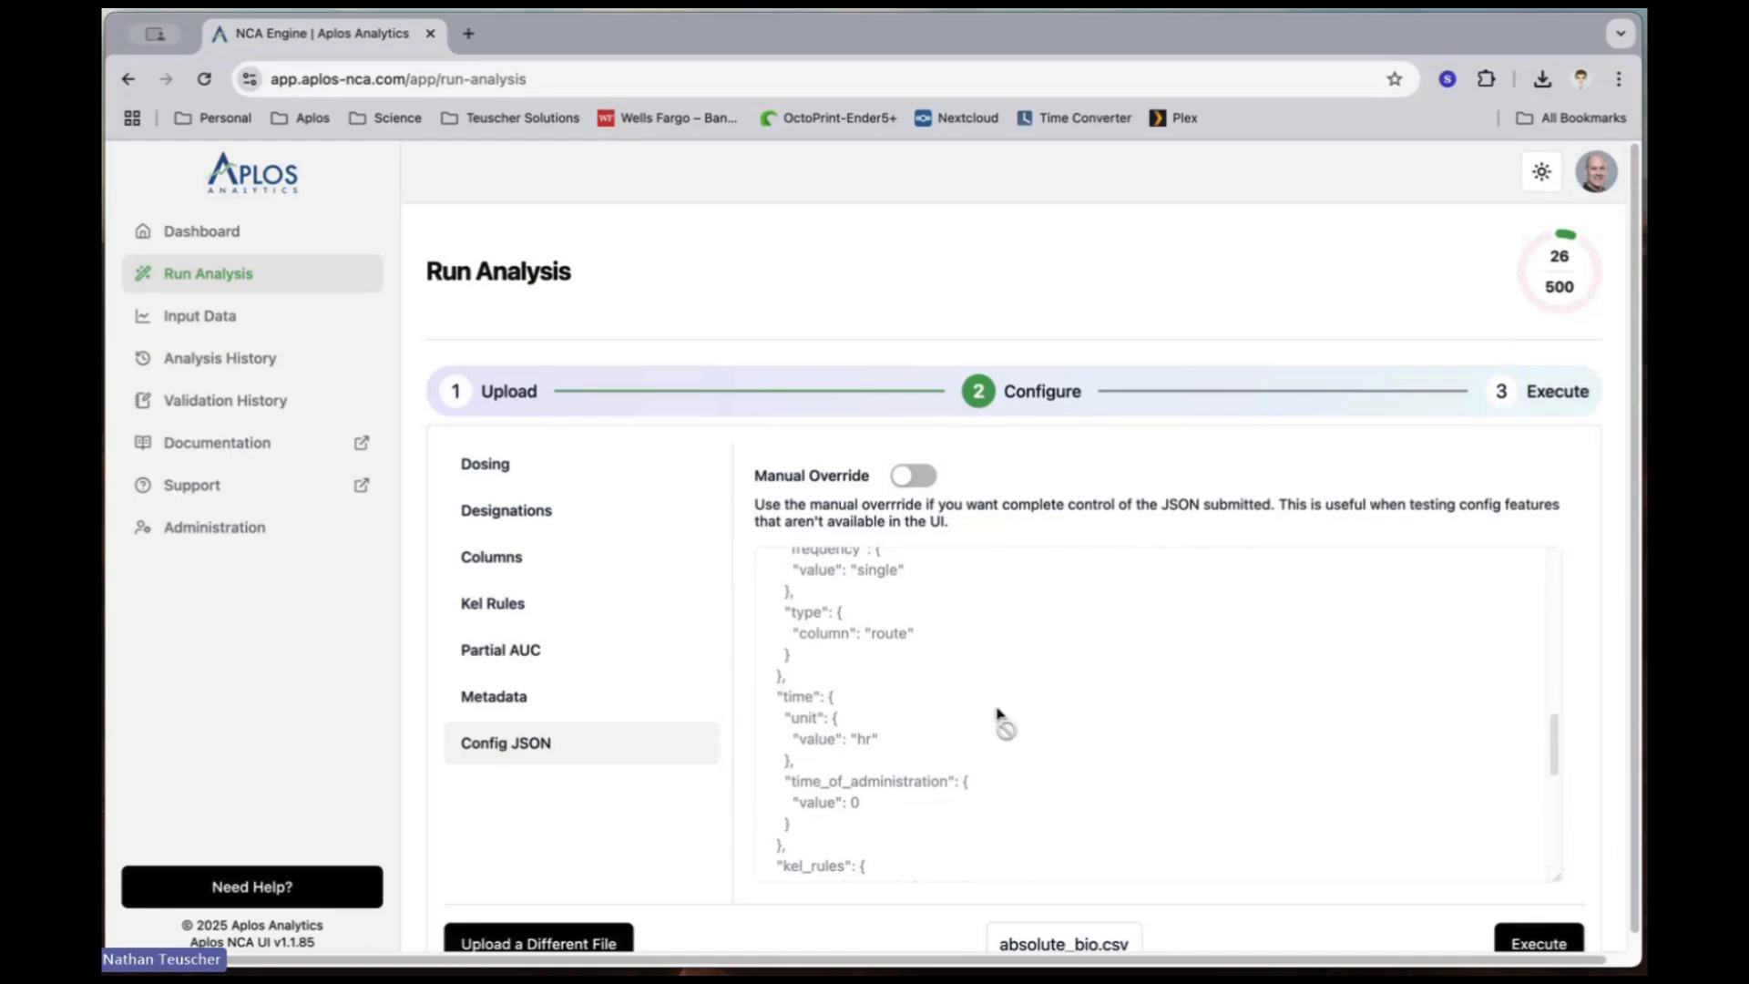
scroll(1002, 724, down, 1)
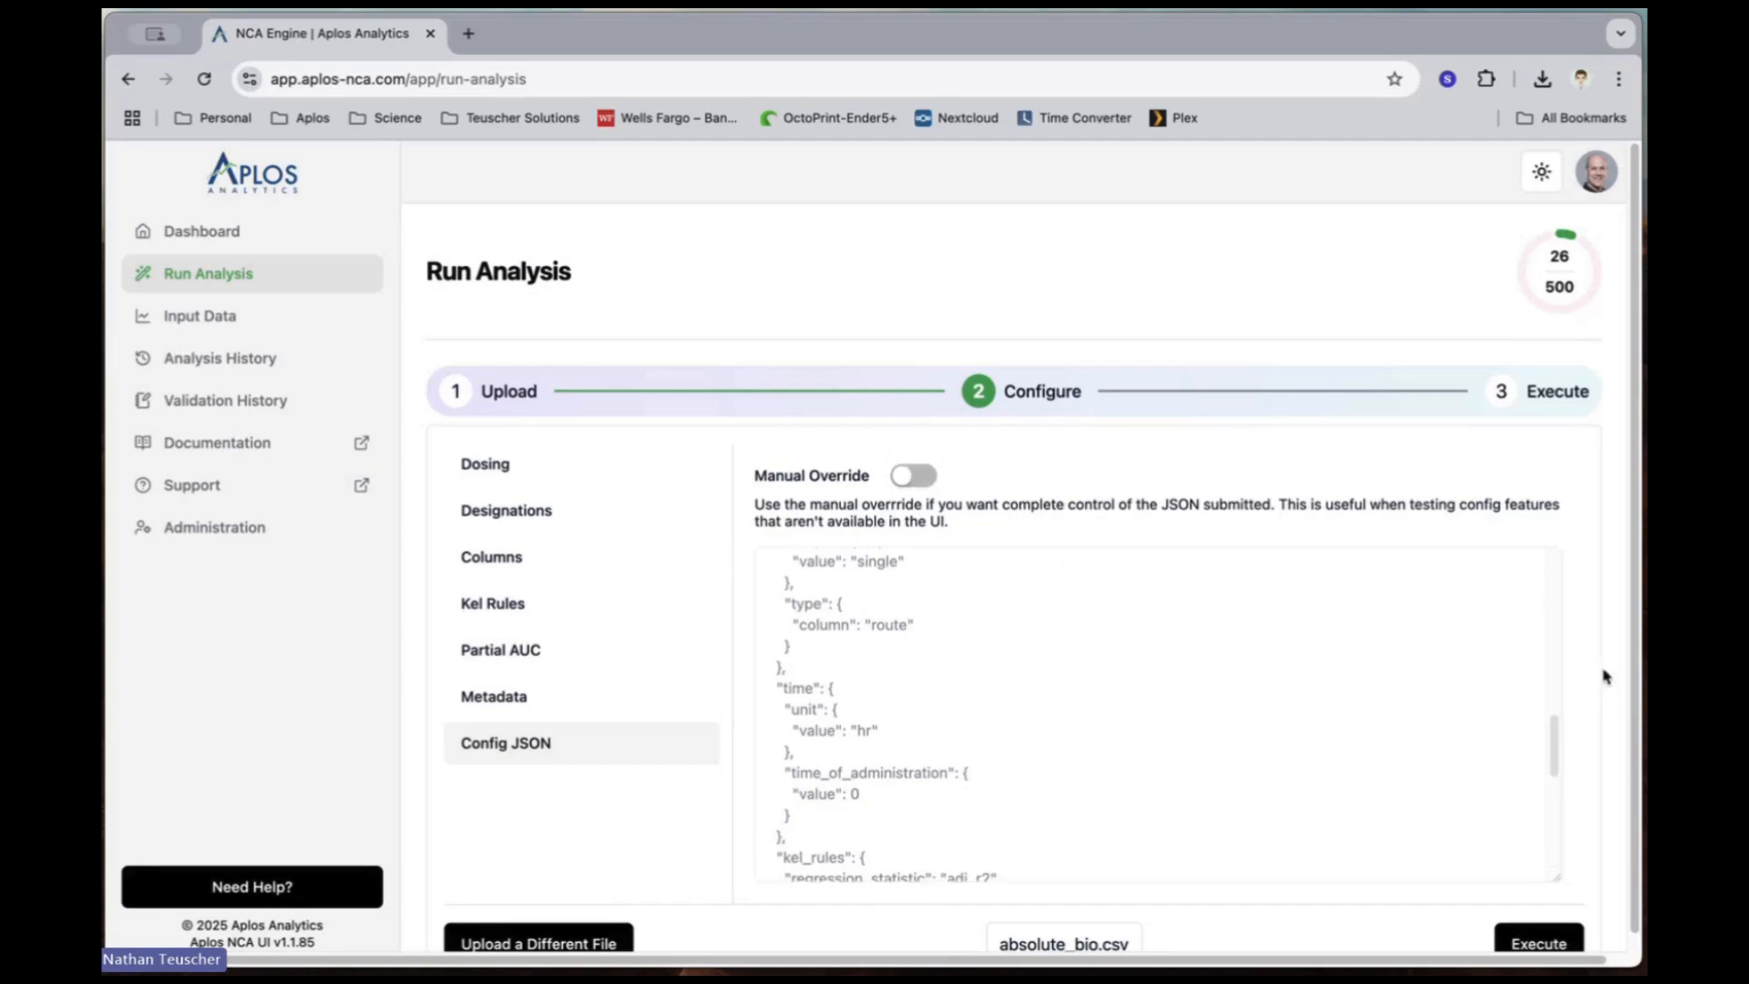
Step: Execute the analysis of absolute_bio.csv and download the results once it completes
scroll(1581, 683, down, 1)
scroll(1581, 683, down, 1)
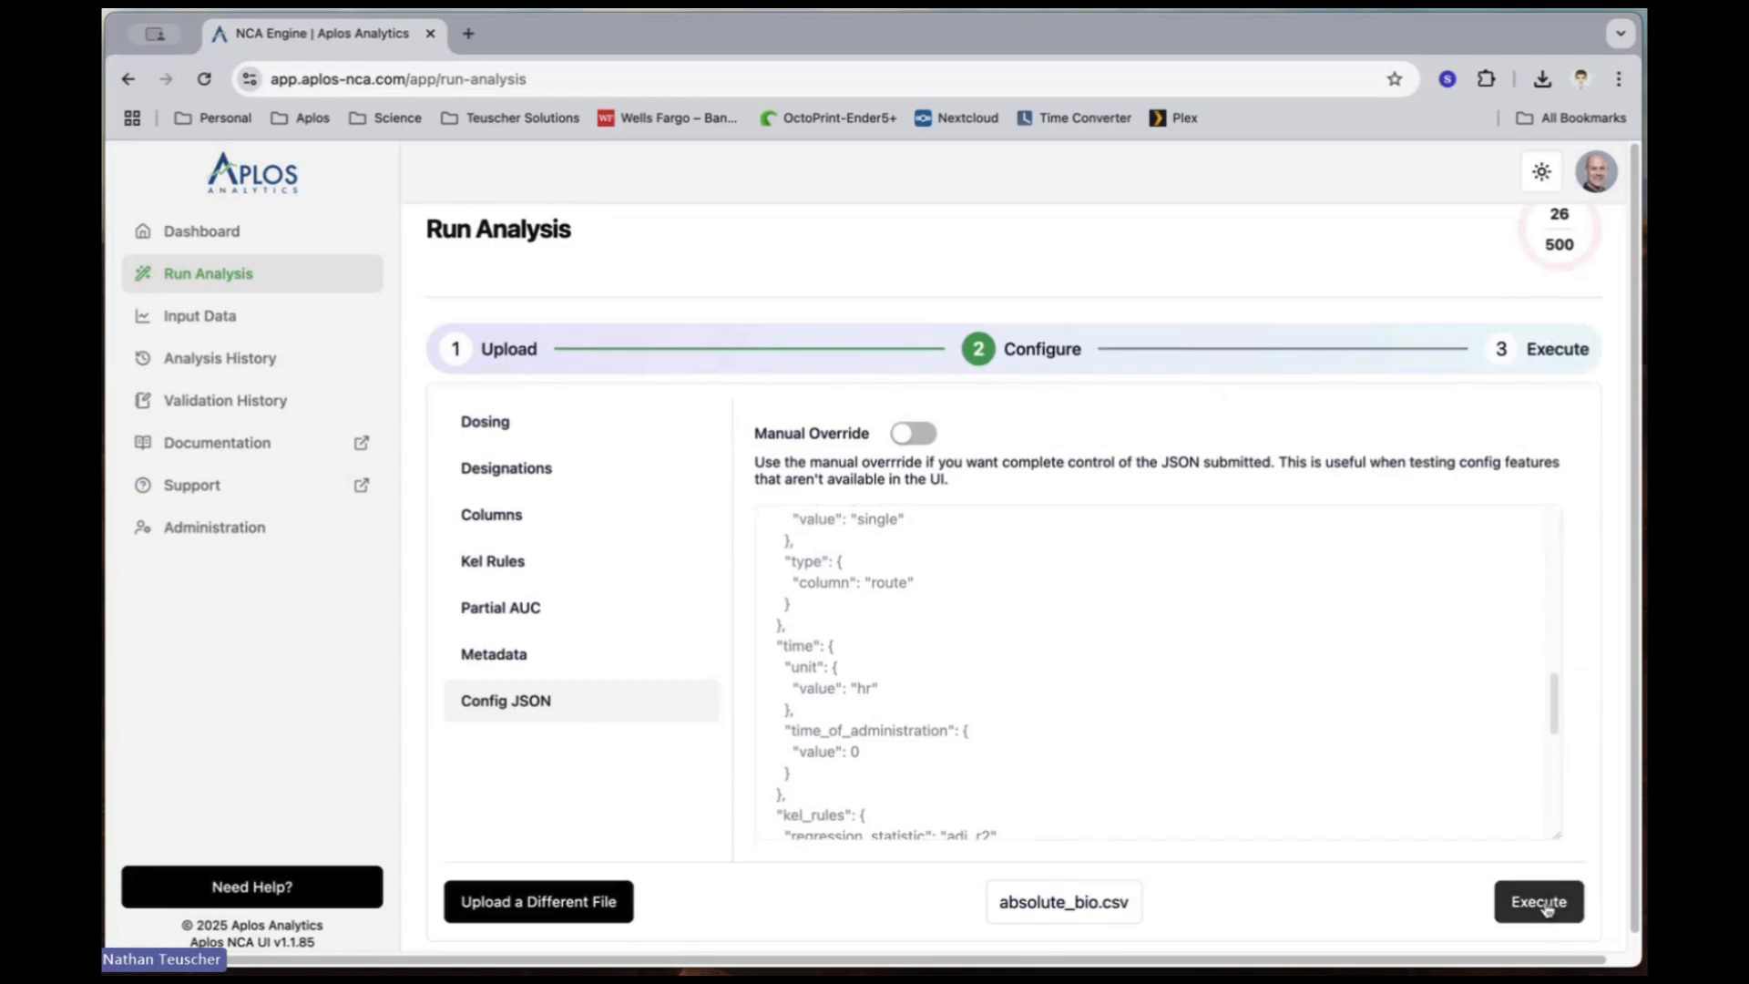
click(1546, 907)
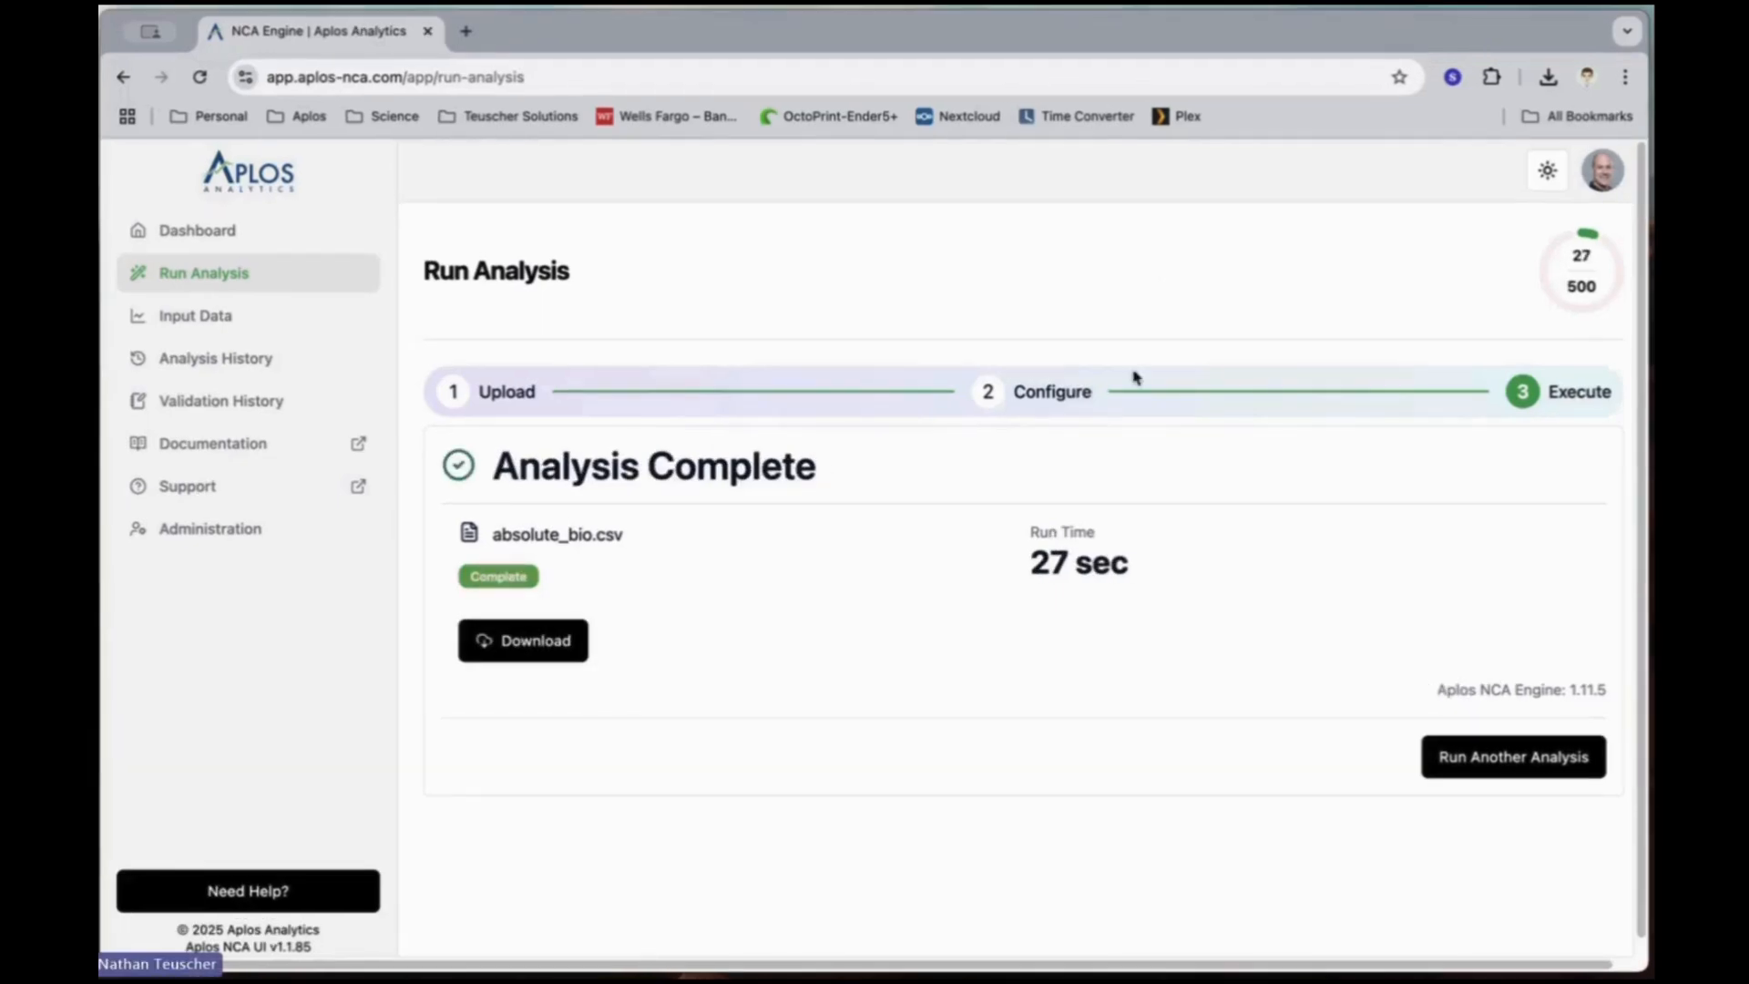
click(560, 642)
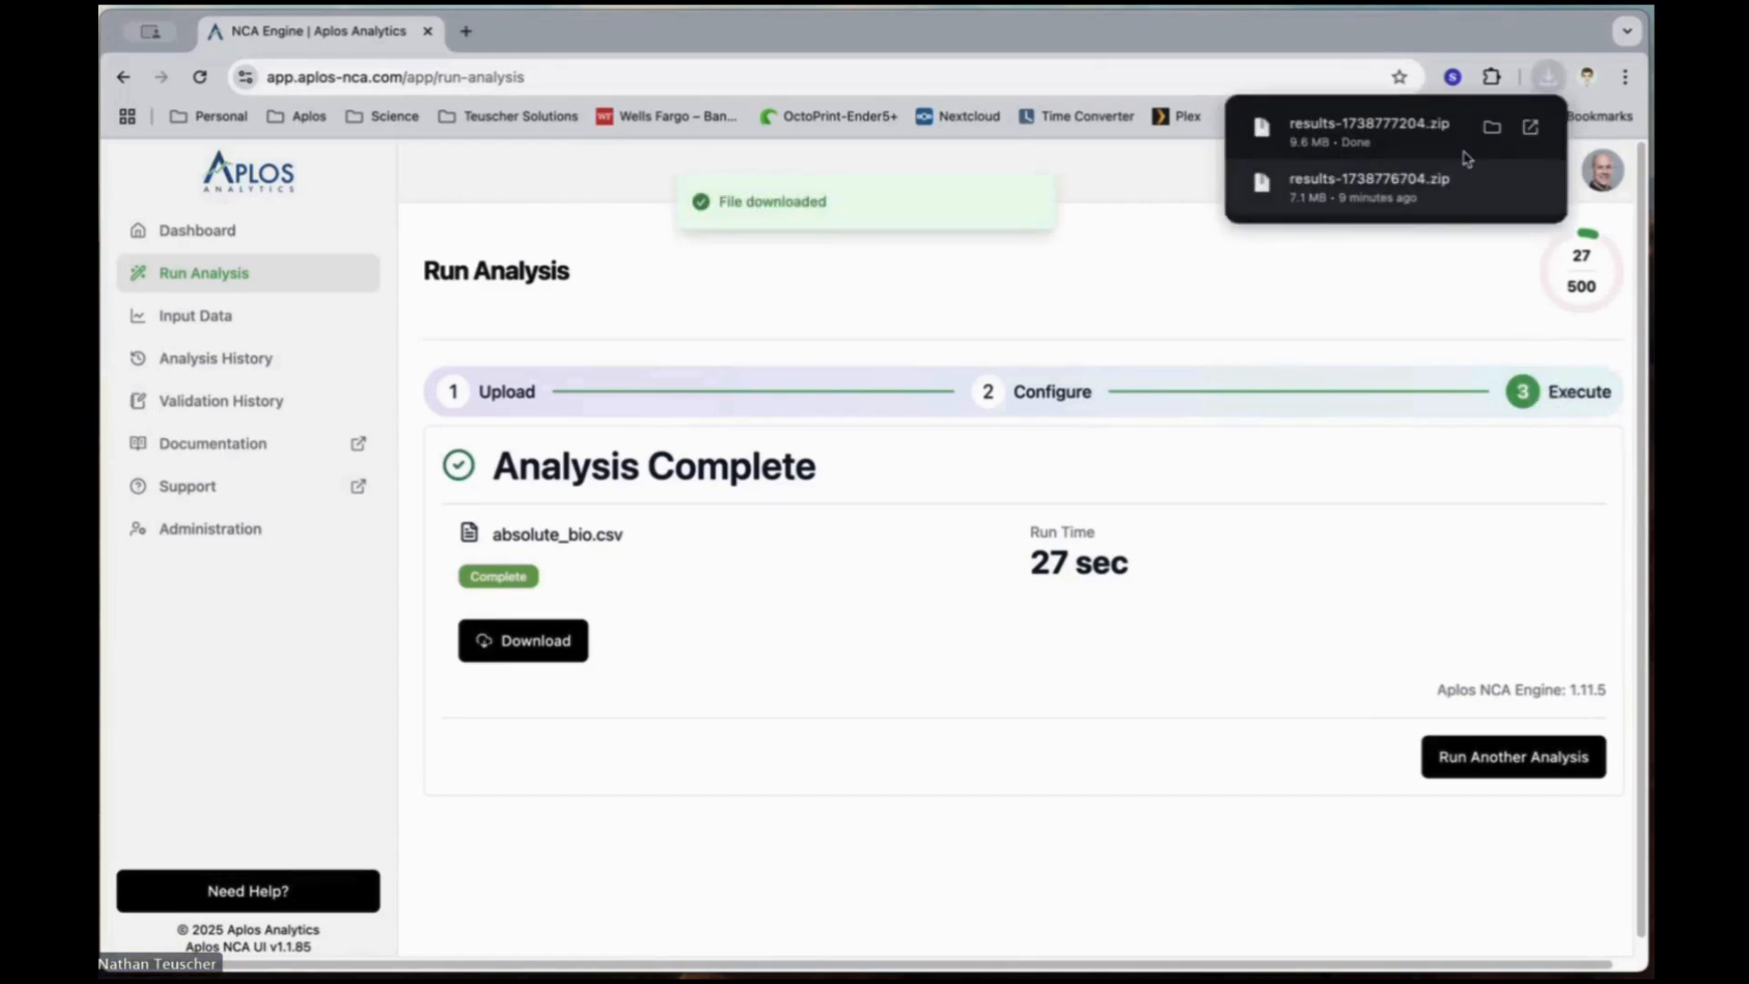
Step: Locate results-1738777204.zip in Finder, extract it and open the extracted results folder
click(1492, 130)
double_click(1055, 427)
double_click(1048, 425)
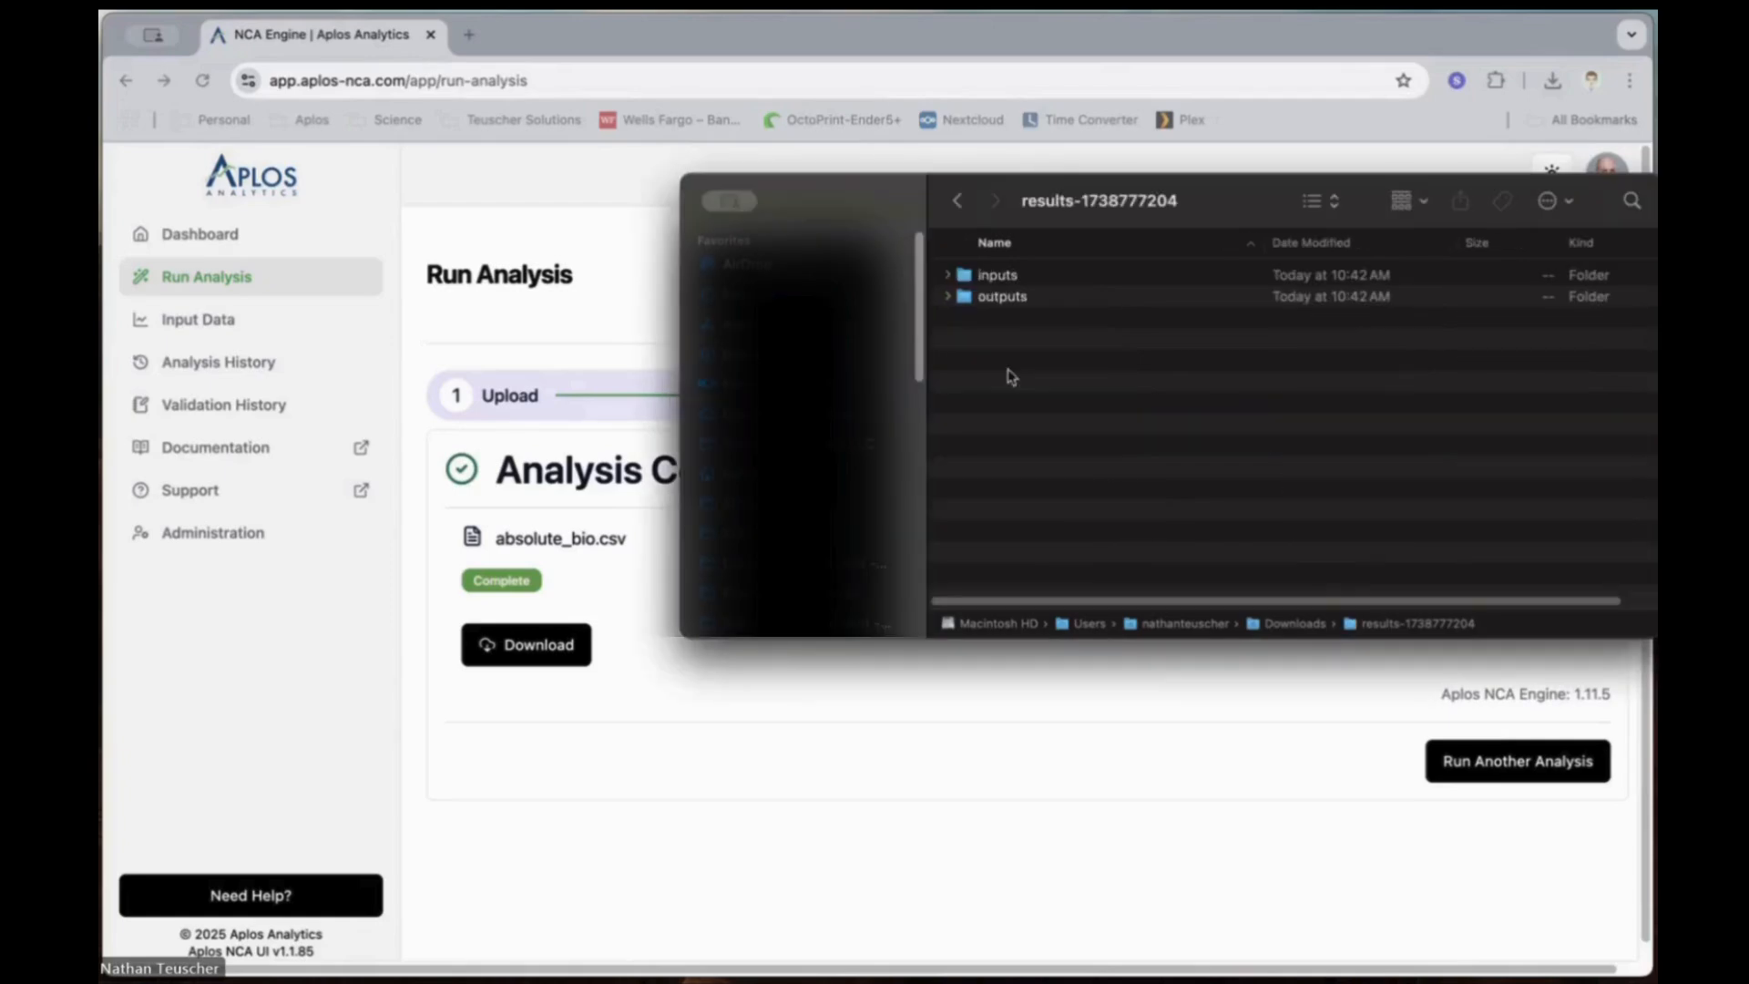
Step: Examine the files in the inputs folder, collapse it and list the contents of the outputs folder
click(943, 275)
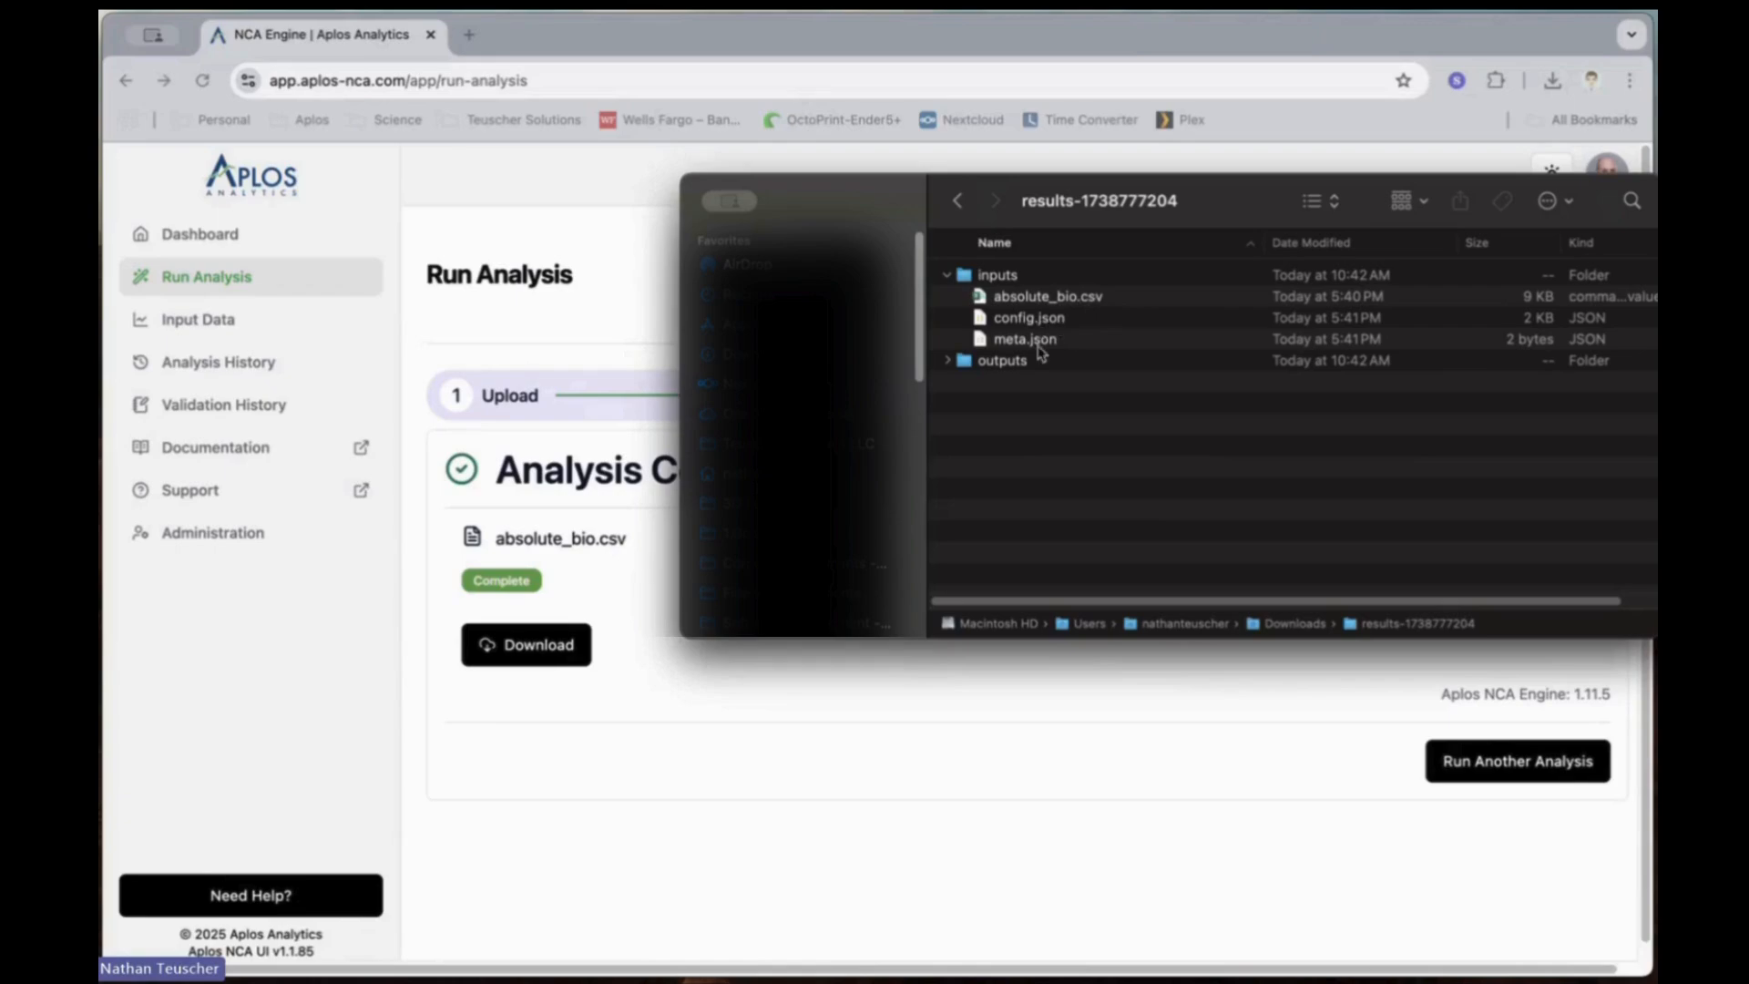
click(947, 277)
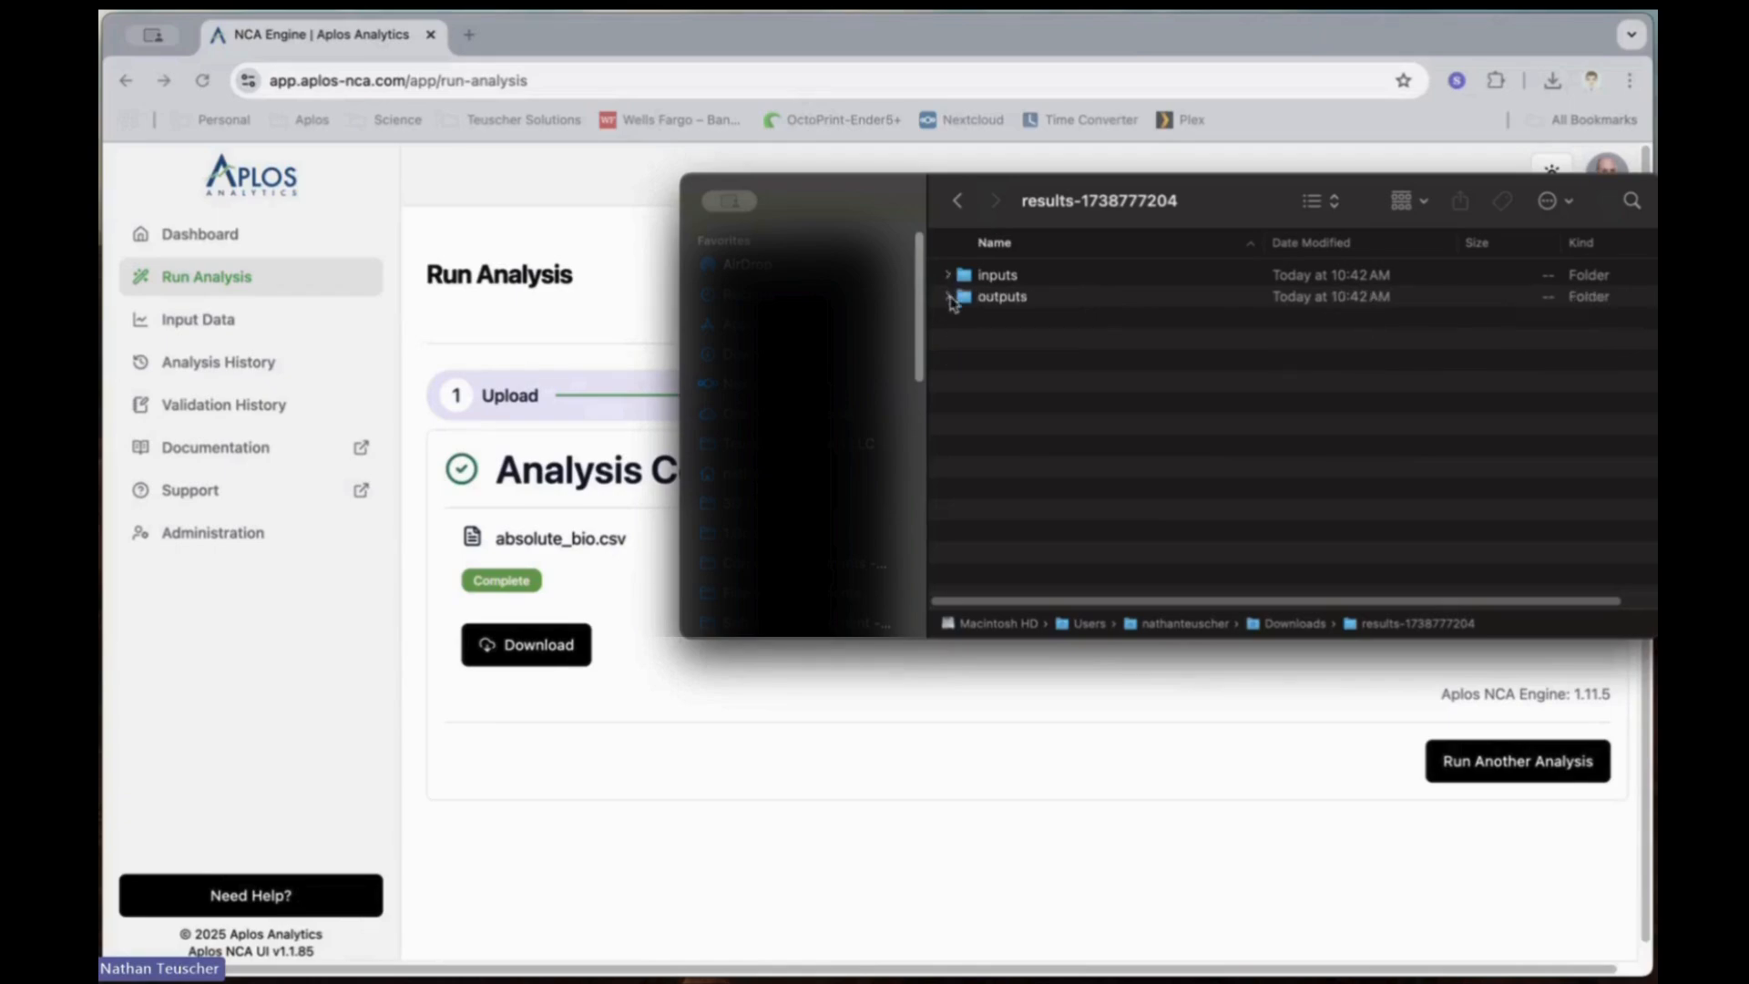
click(948, 298)
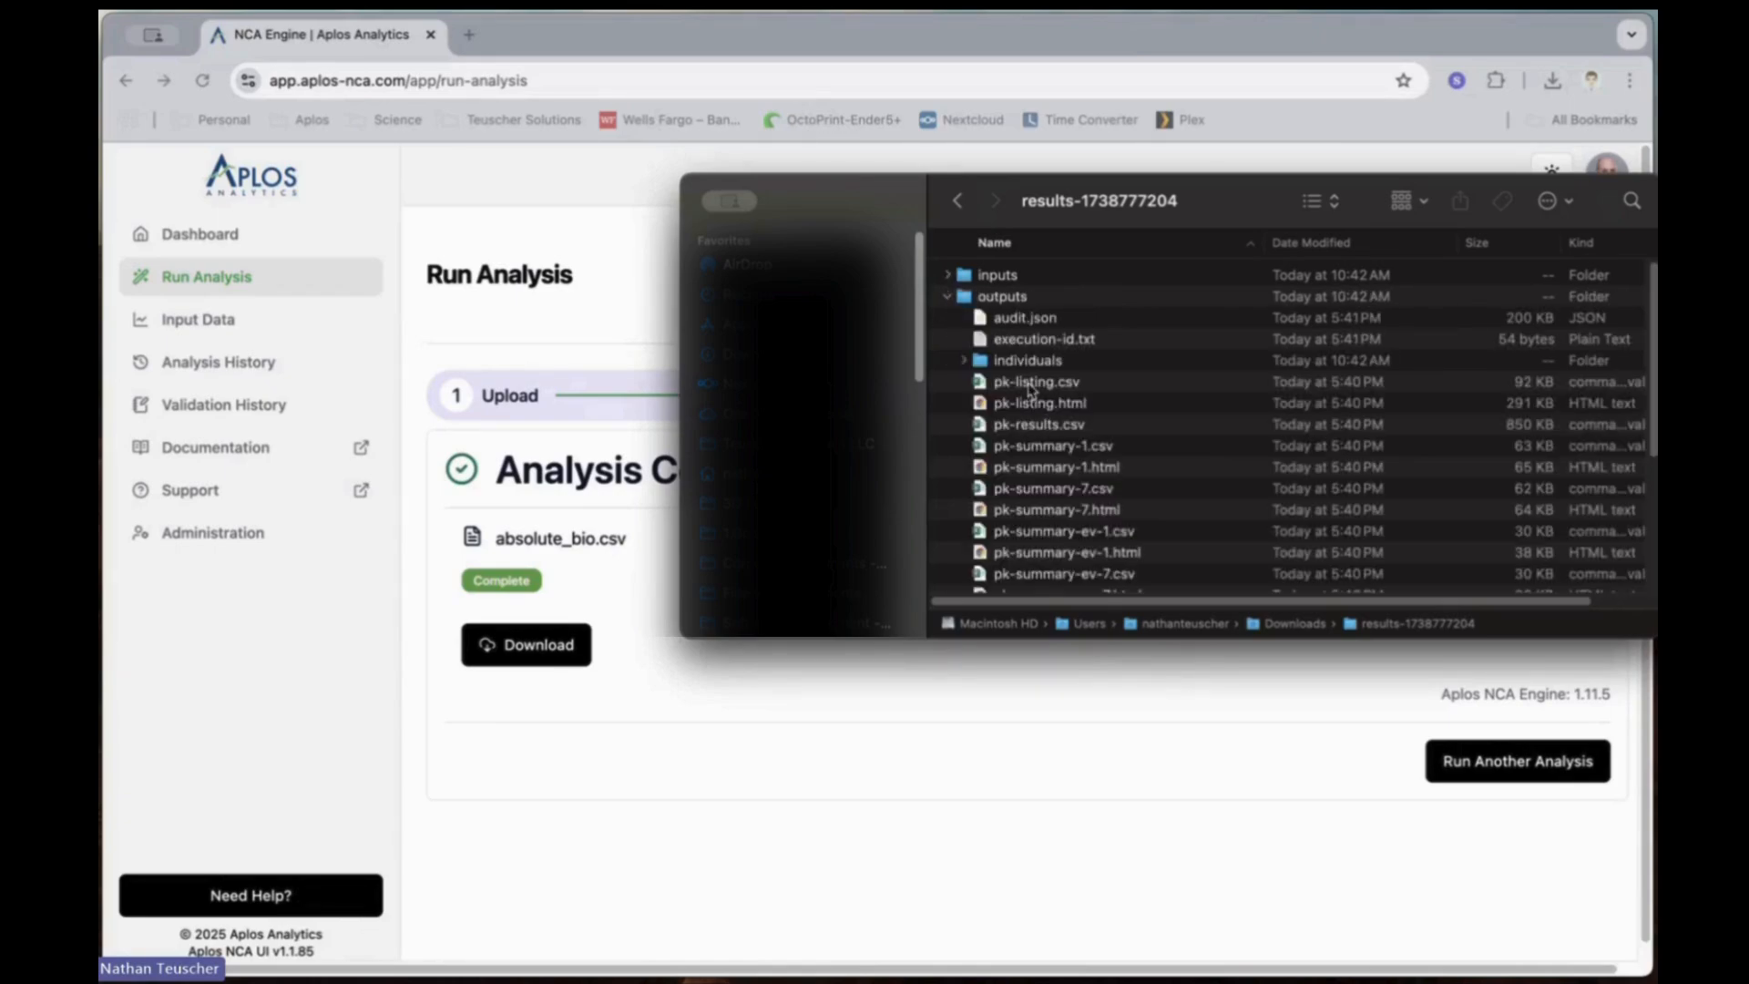
Step: Preview pk-listing.csv in the outputs folder and examine the subjects' parameters, units, route and day for the ev and iv-bolus profiles
click(1031, 386)
key(space)
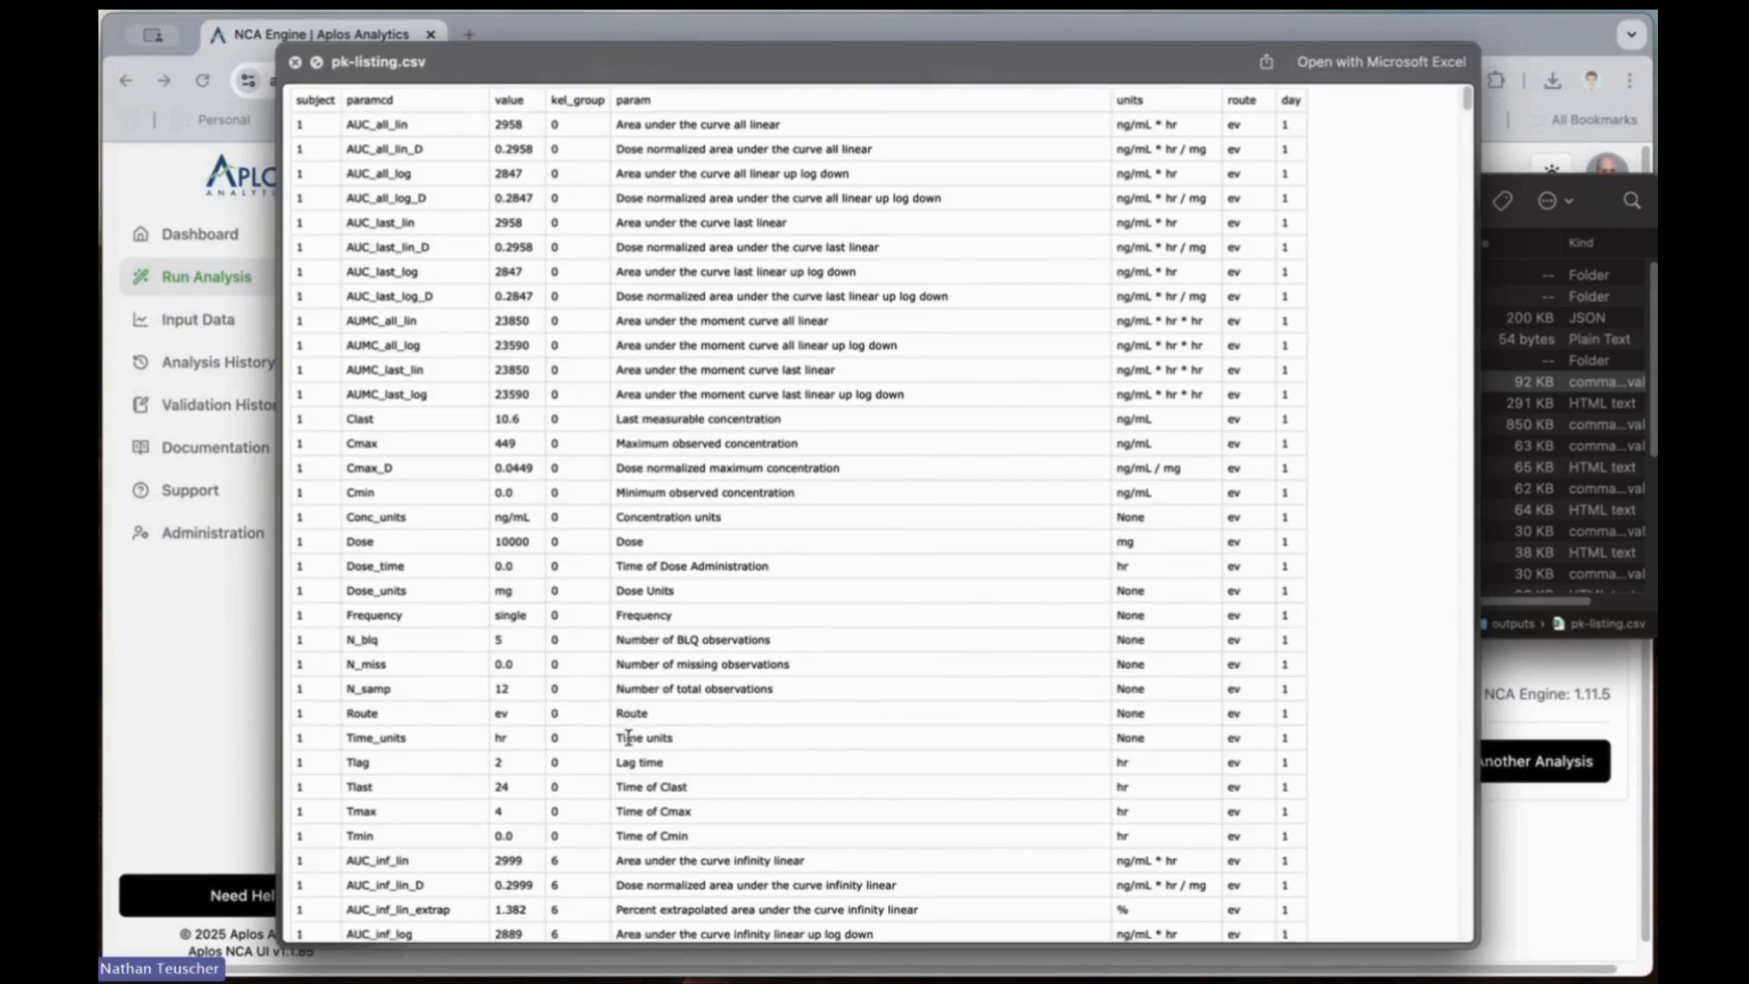
scroll(628, 740, down, 5)
scroll(629, 742, down, 15)
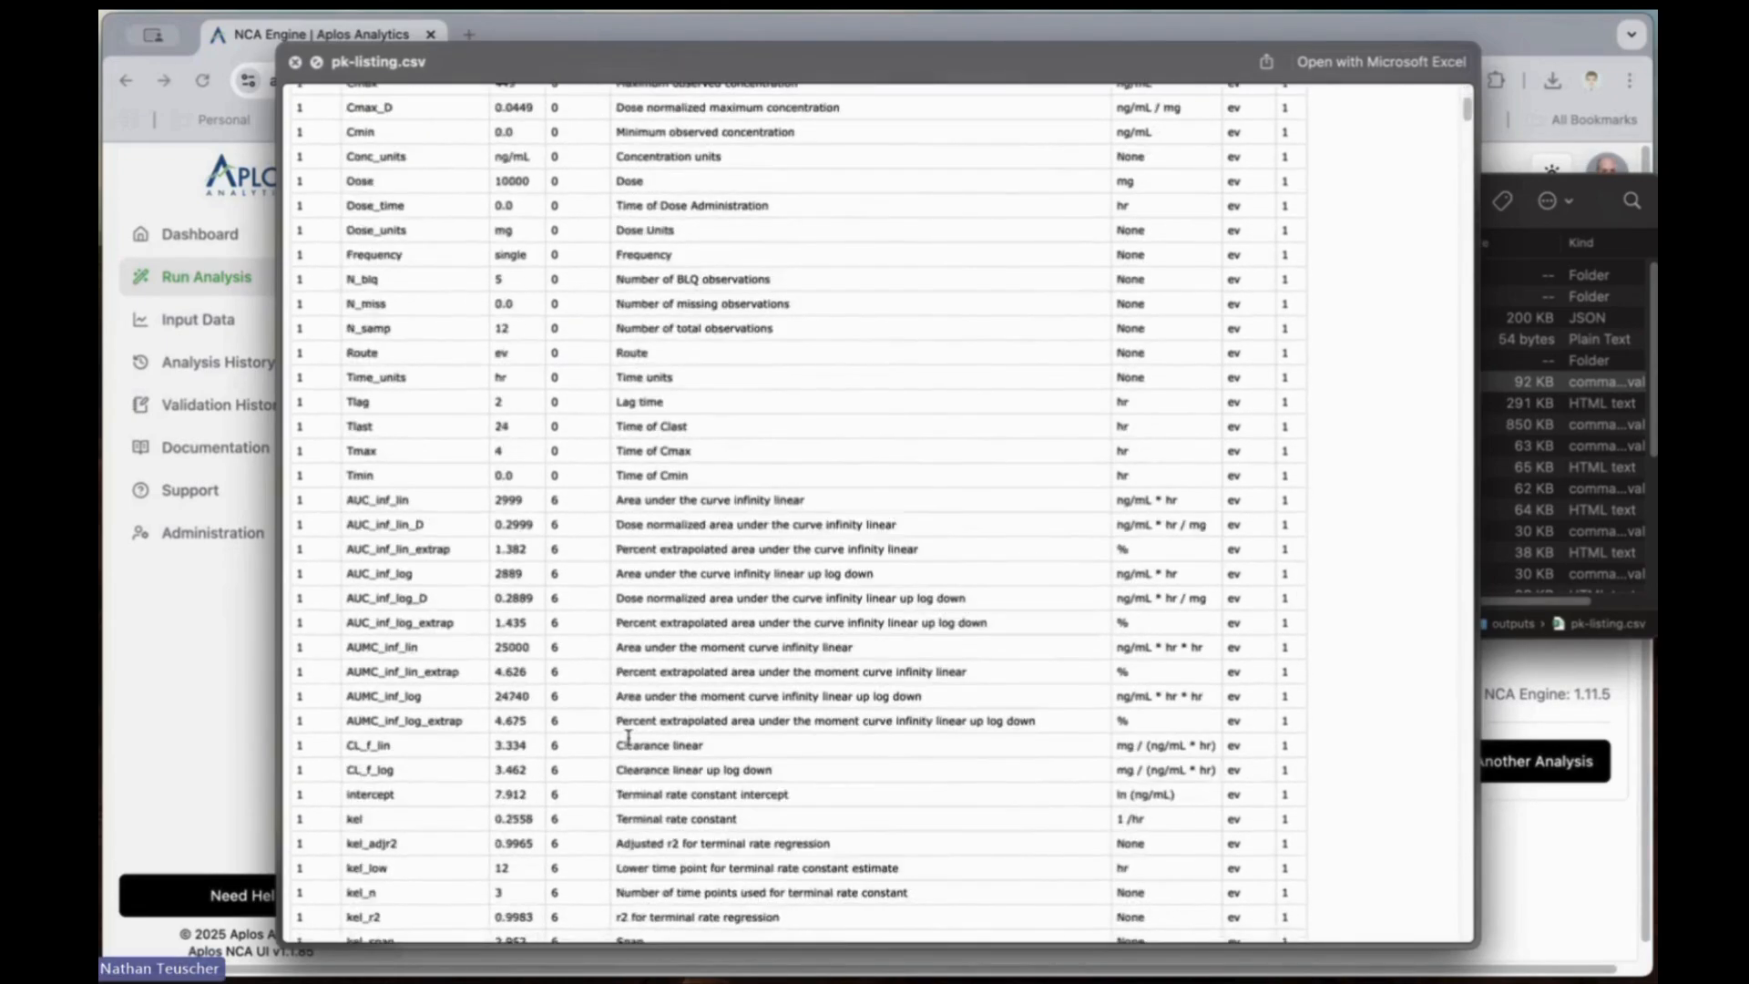
scroll(634, 738, down, 2)
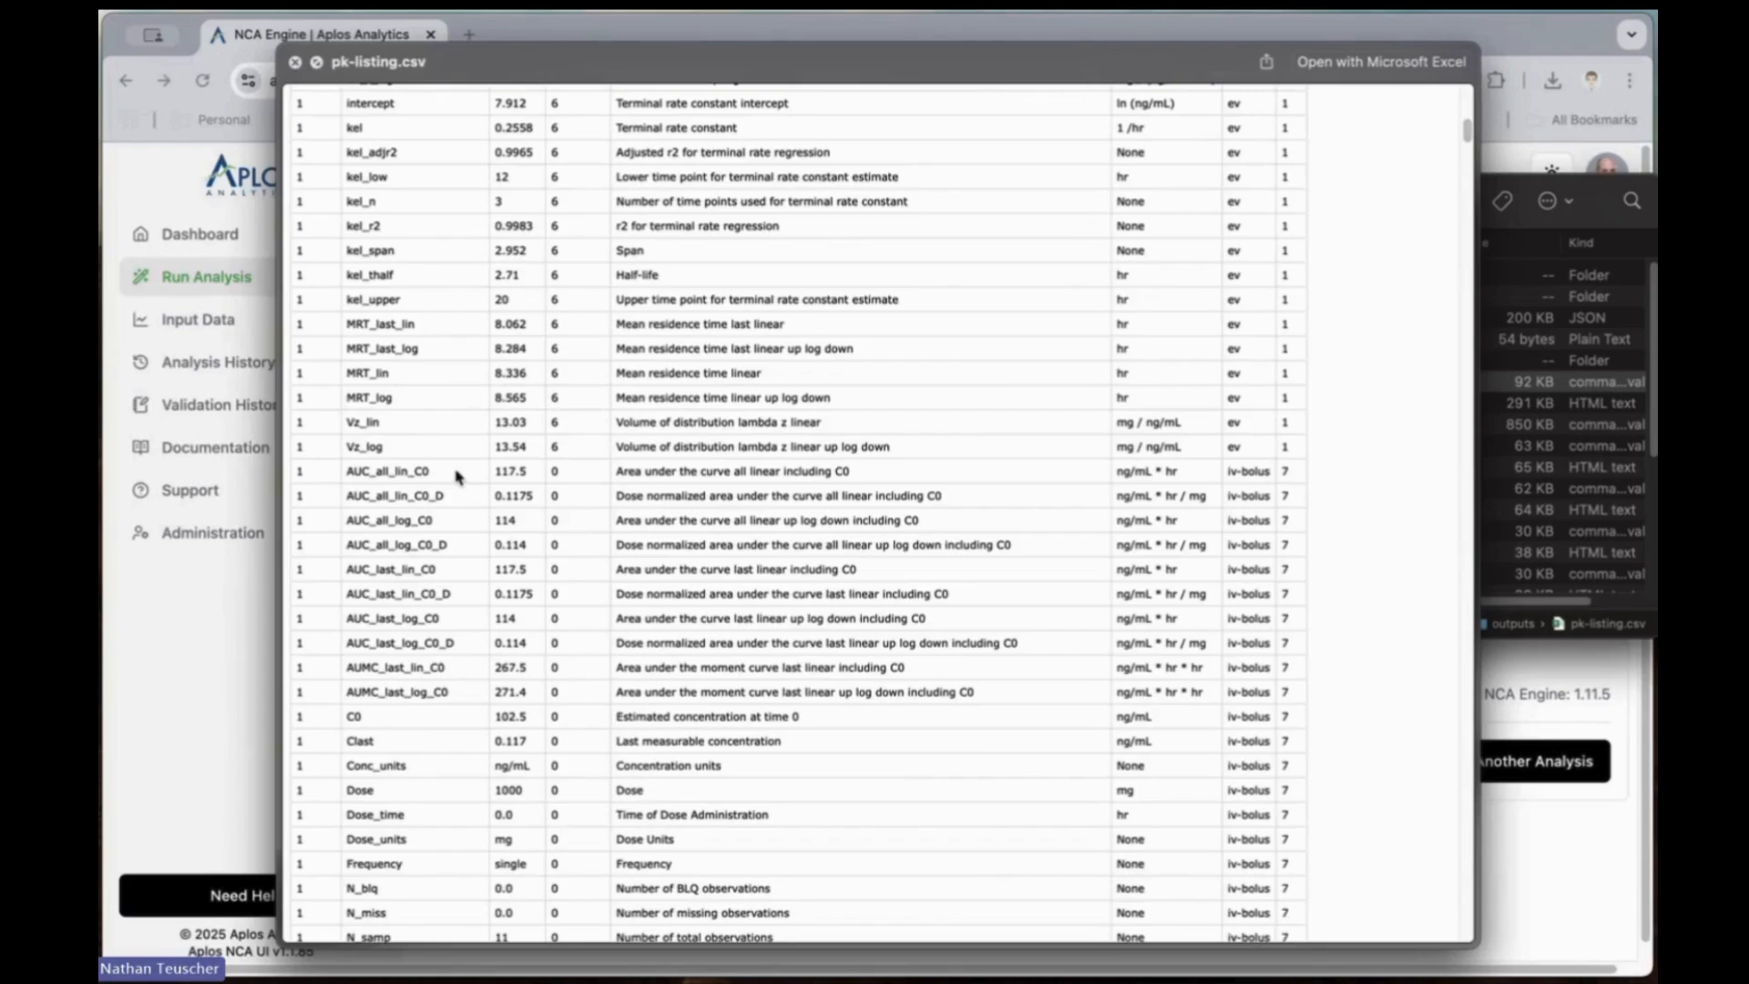
scroll(512, 602, down, 5)
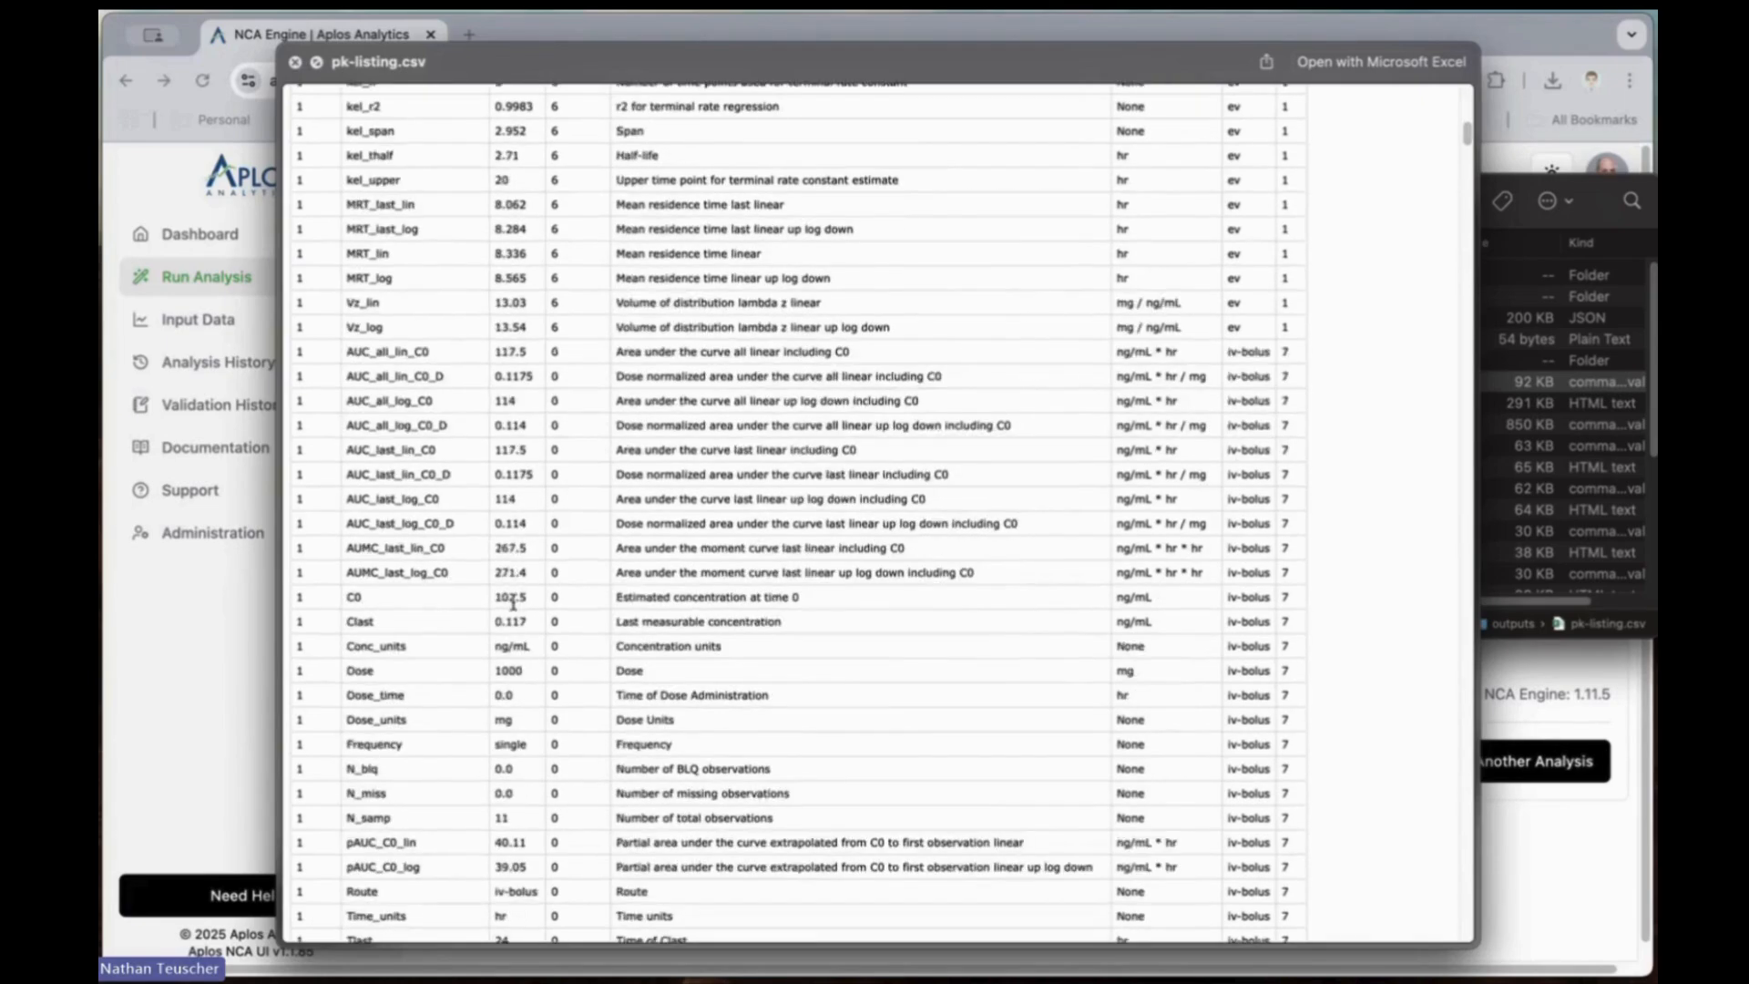
scroll(513, 608, down, 8)
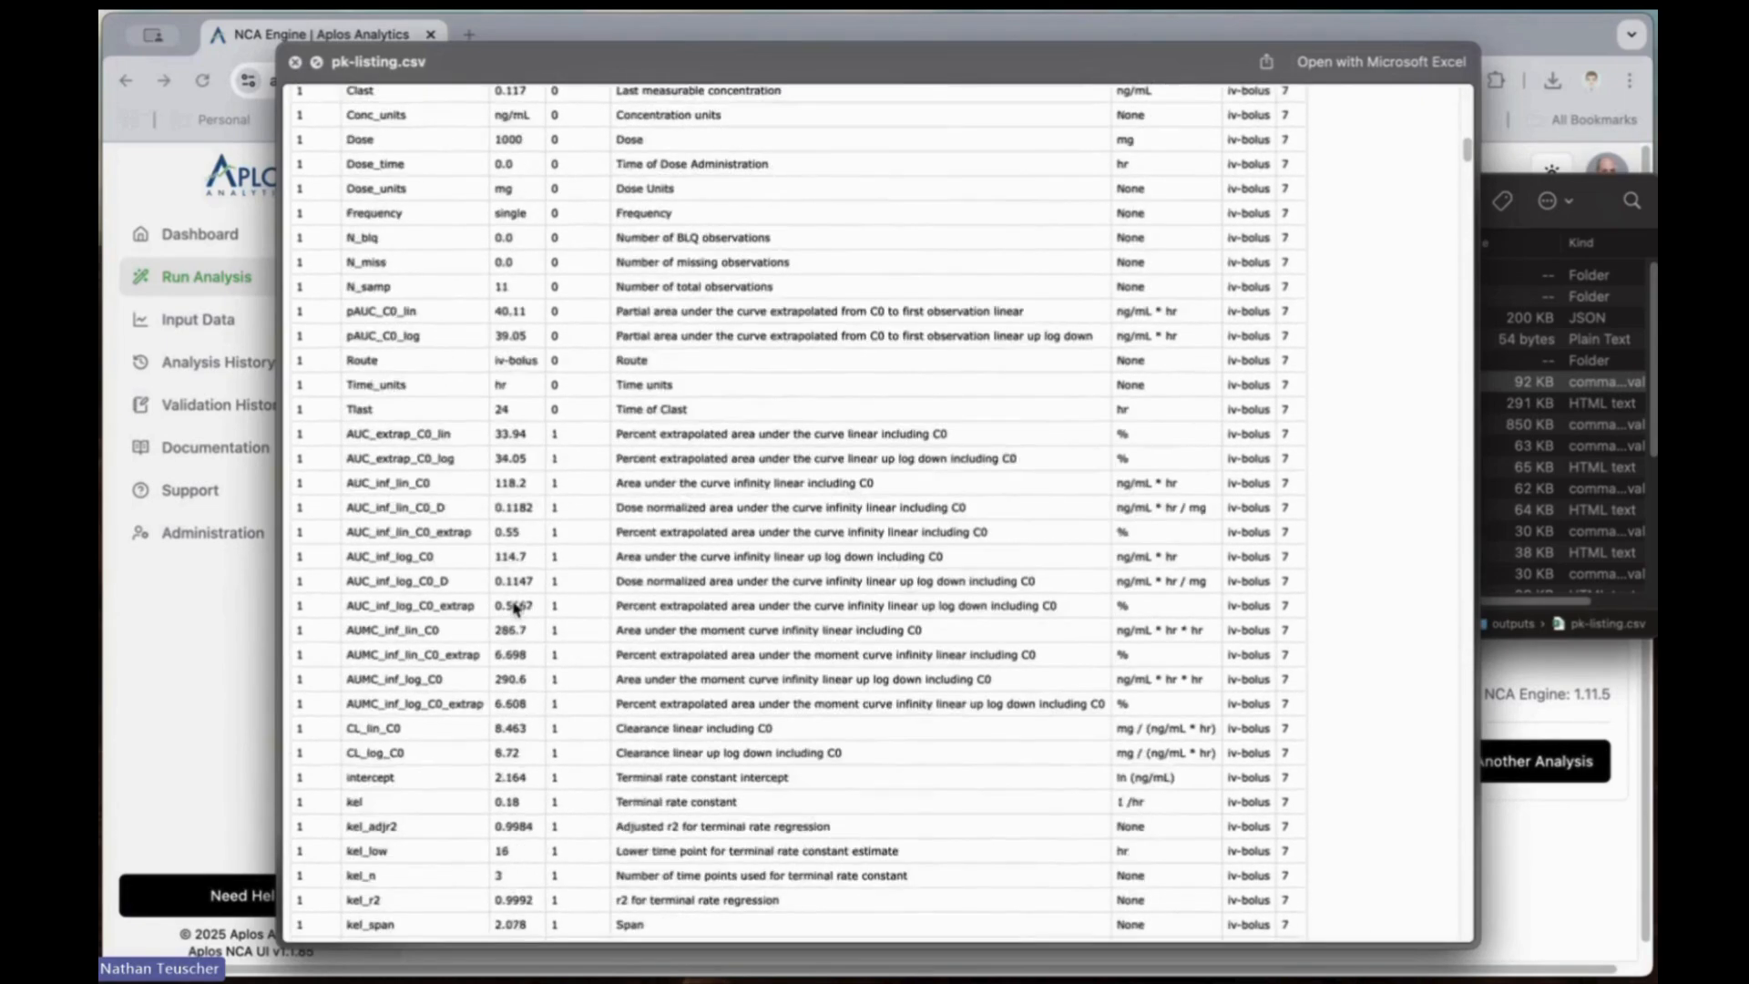
scroll(515, 609, down, 9)
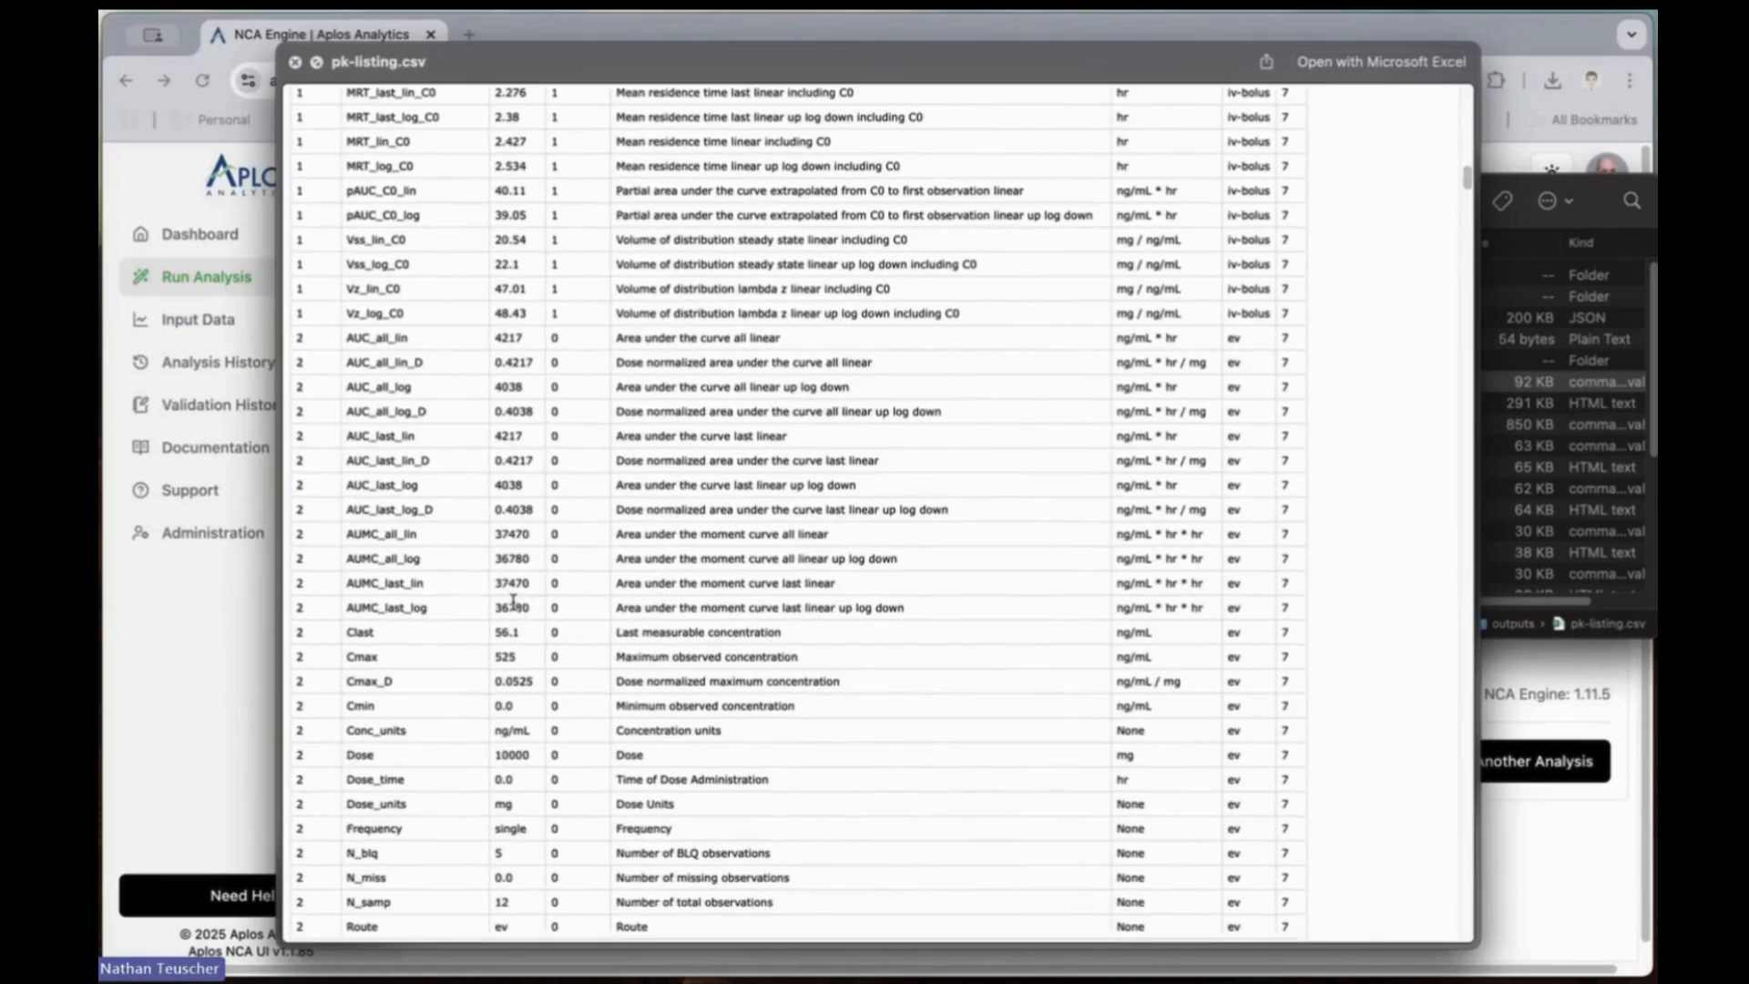
scroll(515, 601, down, 2)
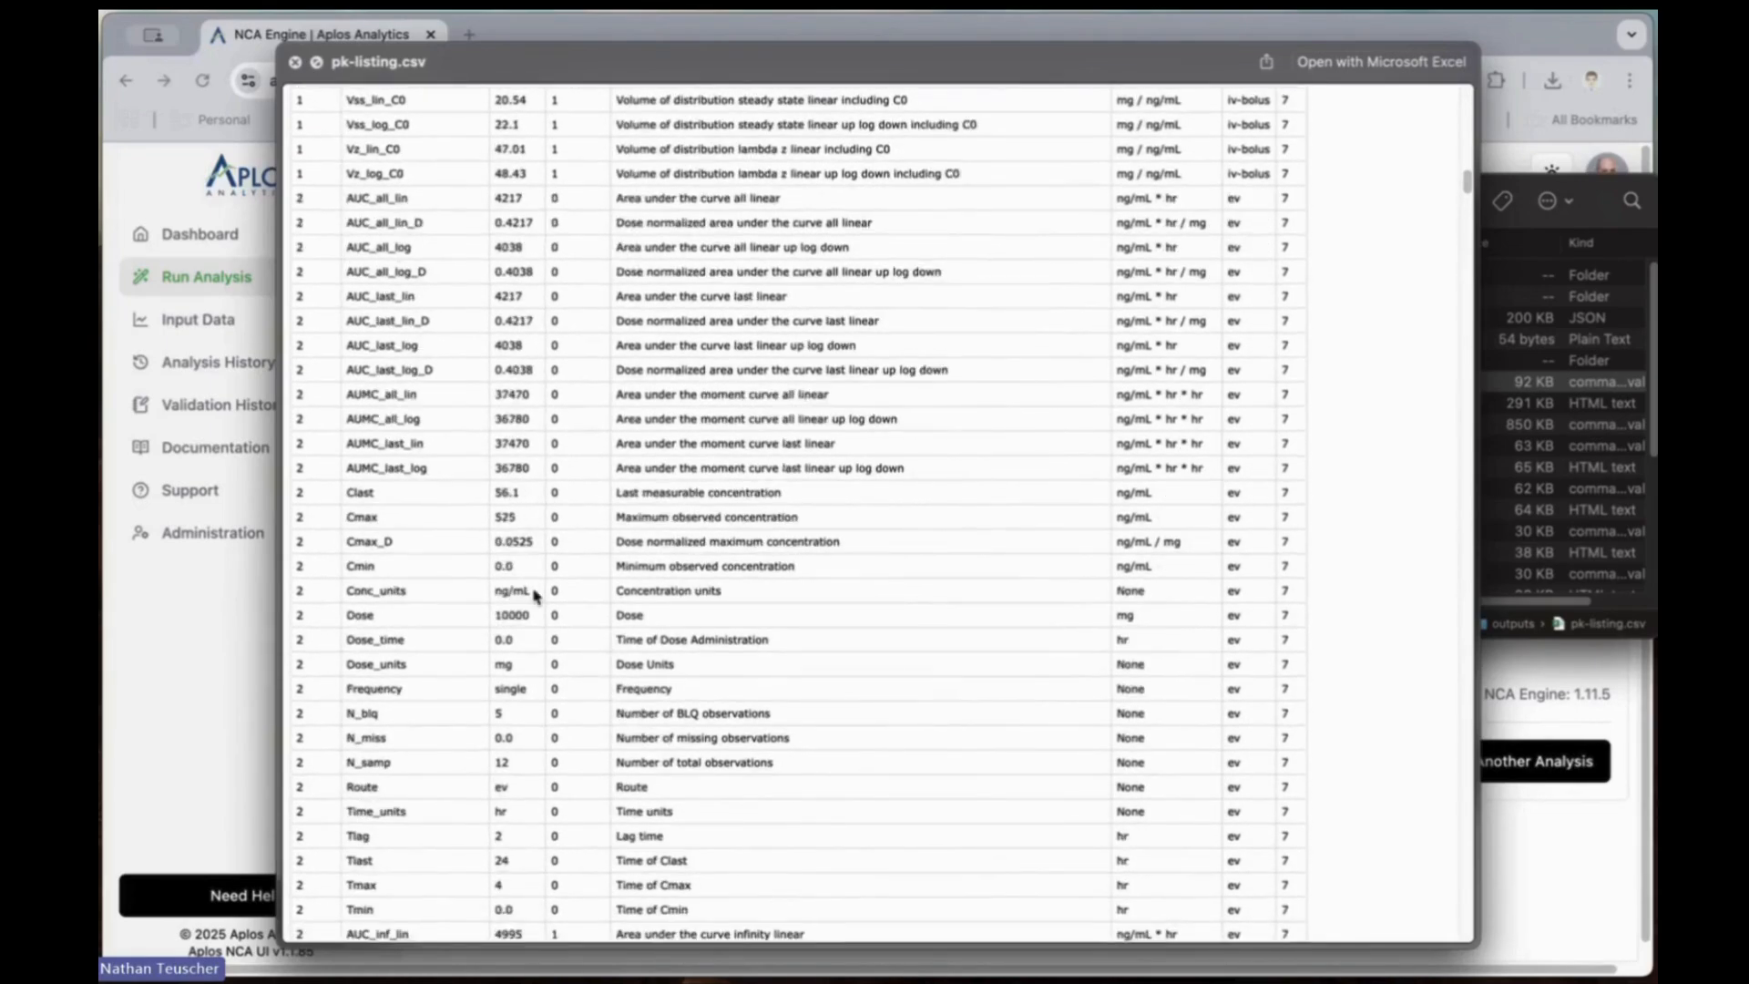
scroll(534, 594, down, 7)
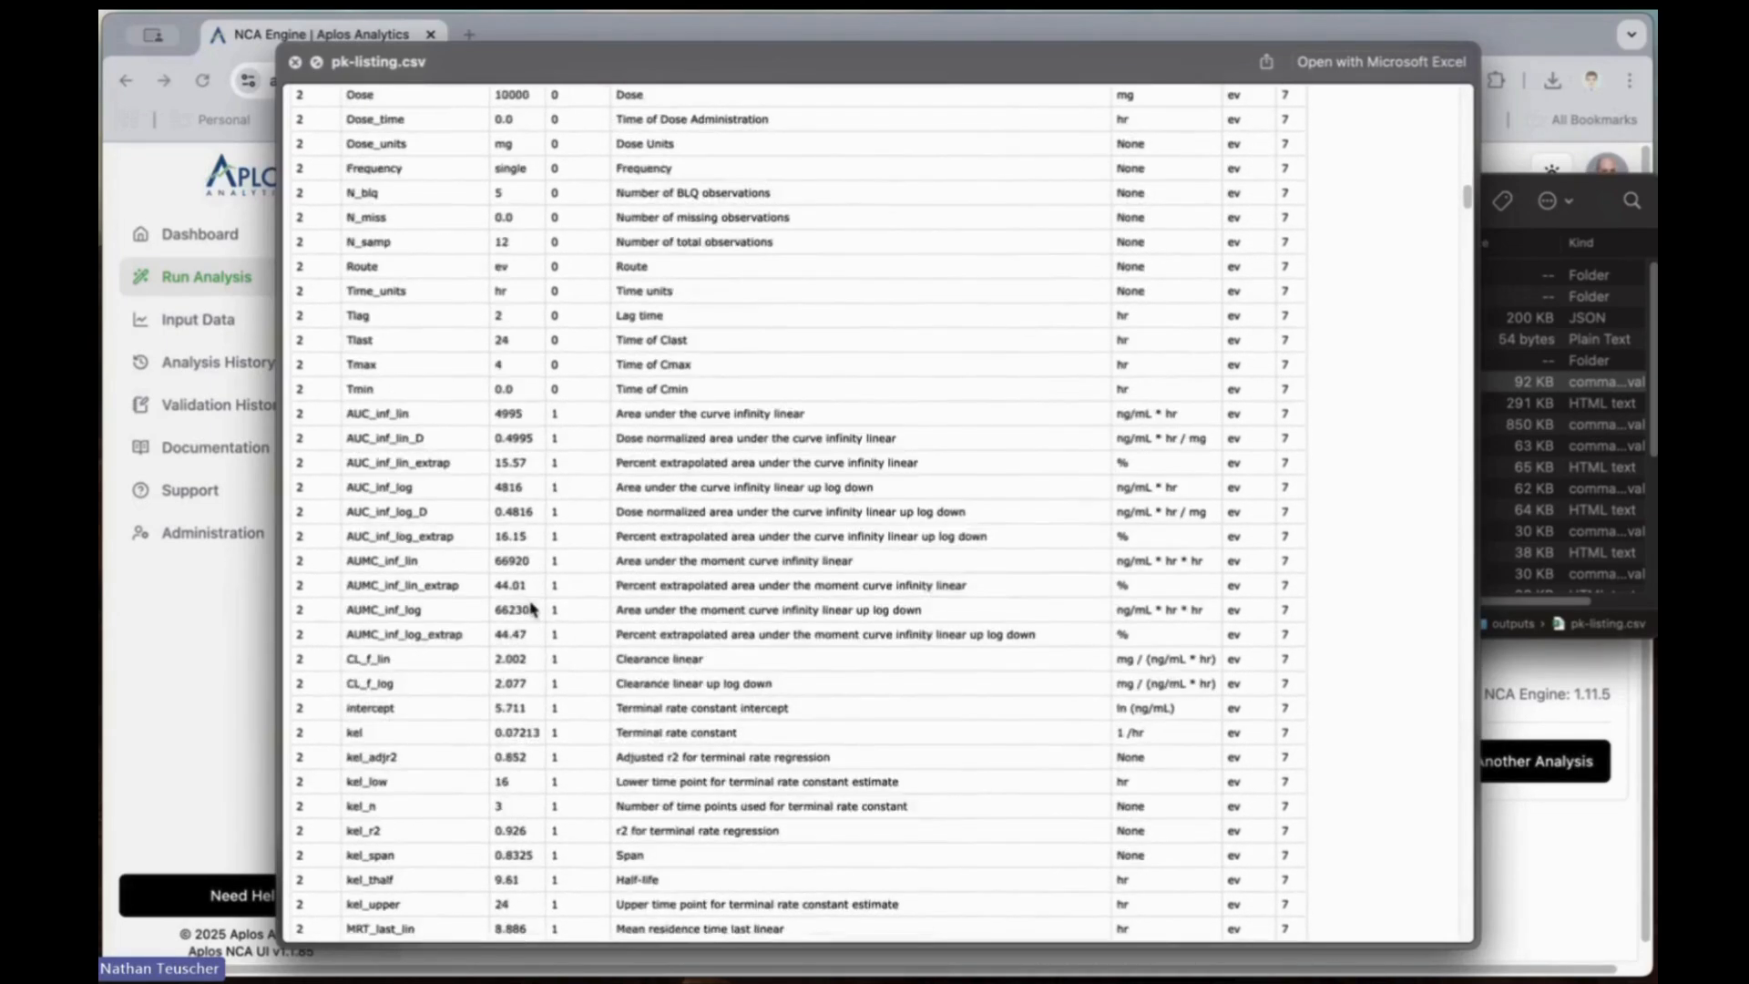
scroll(531, 609, down, 10)
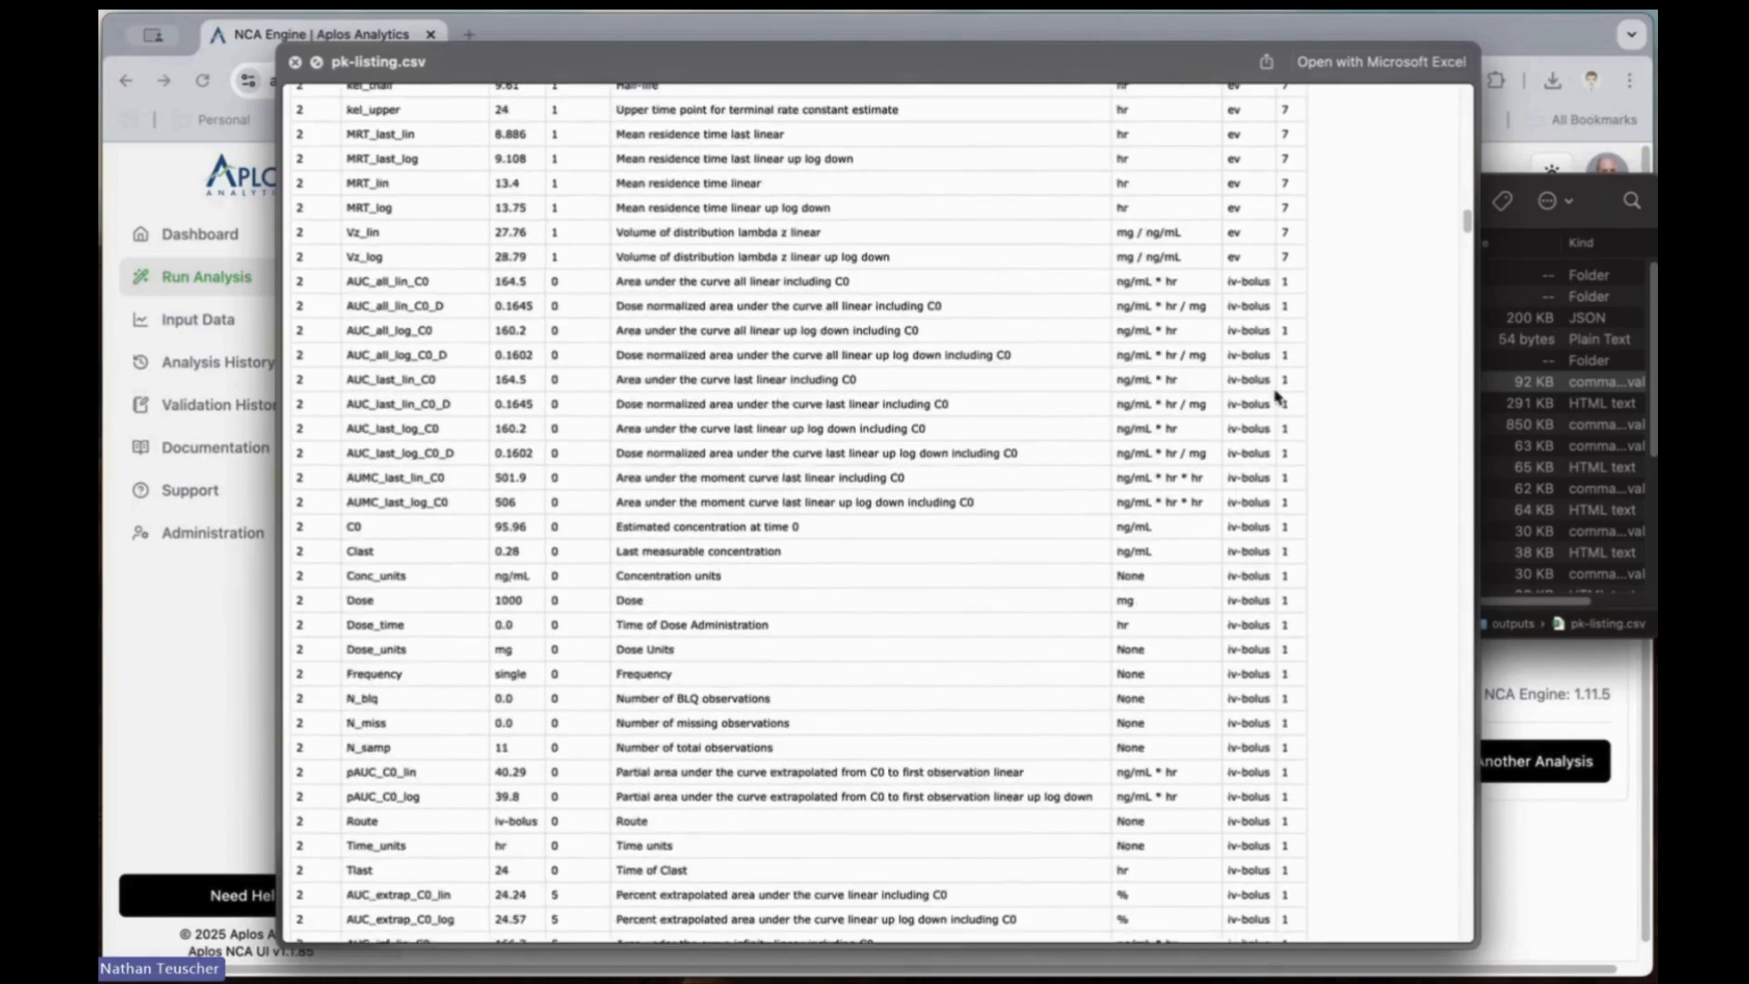
scroll(1276, 738, down, 10)
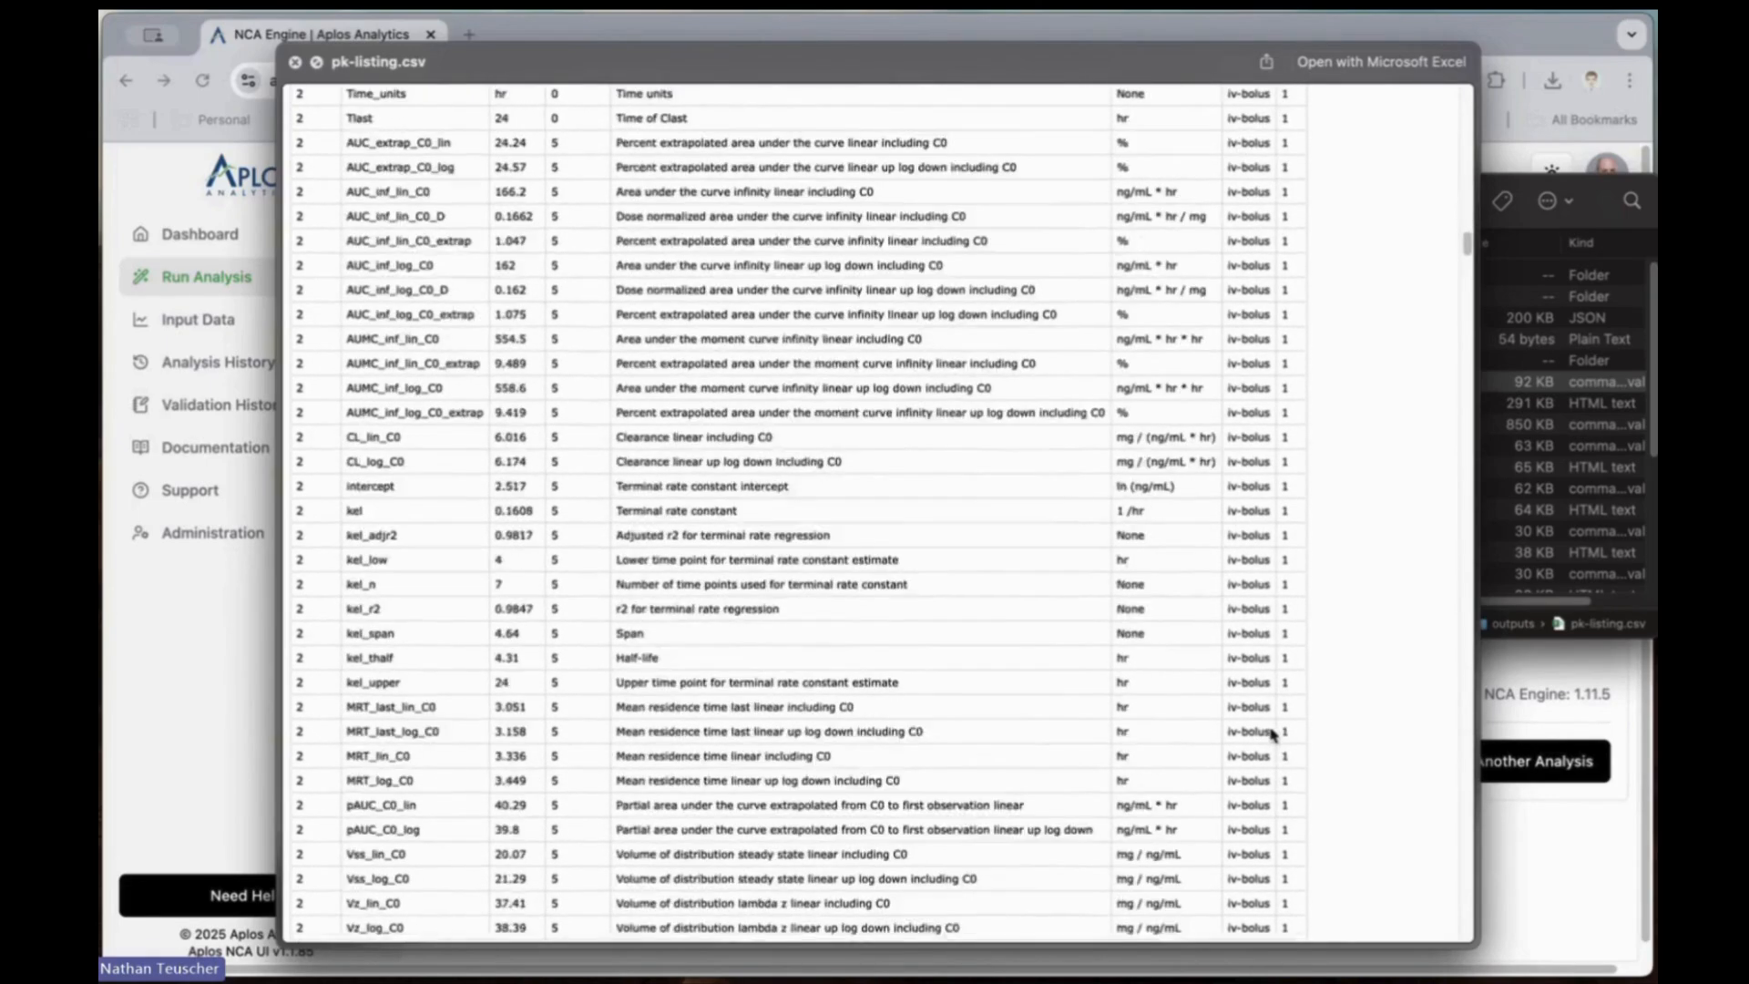
scroll(1274, 734, down, 15)
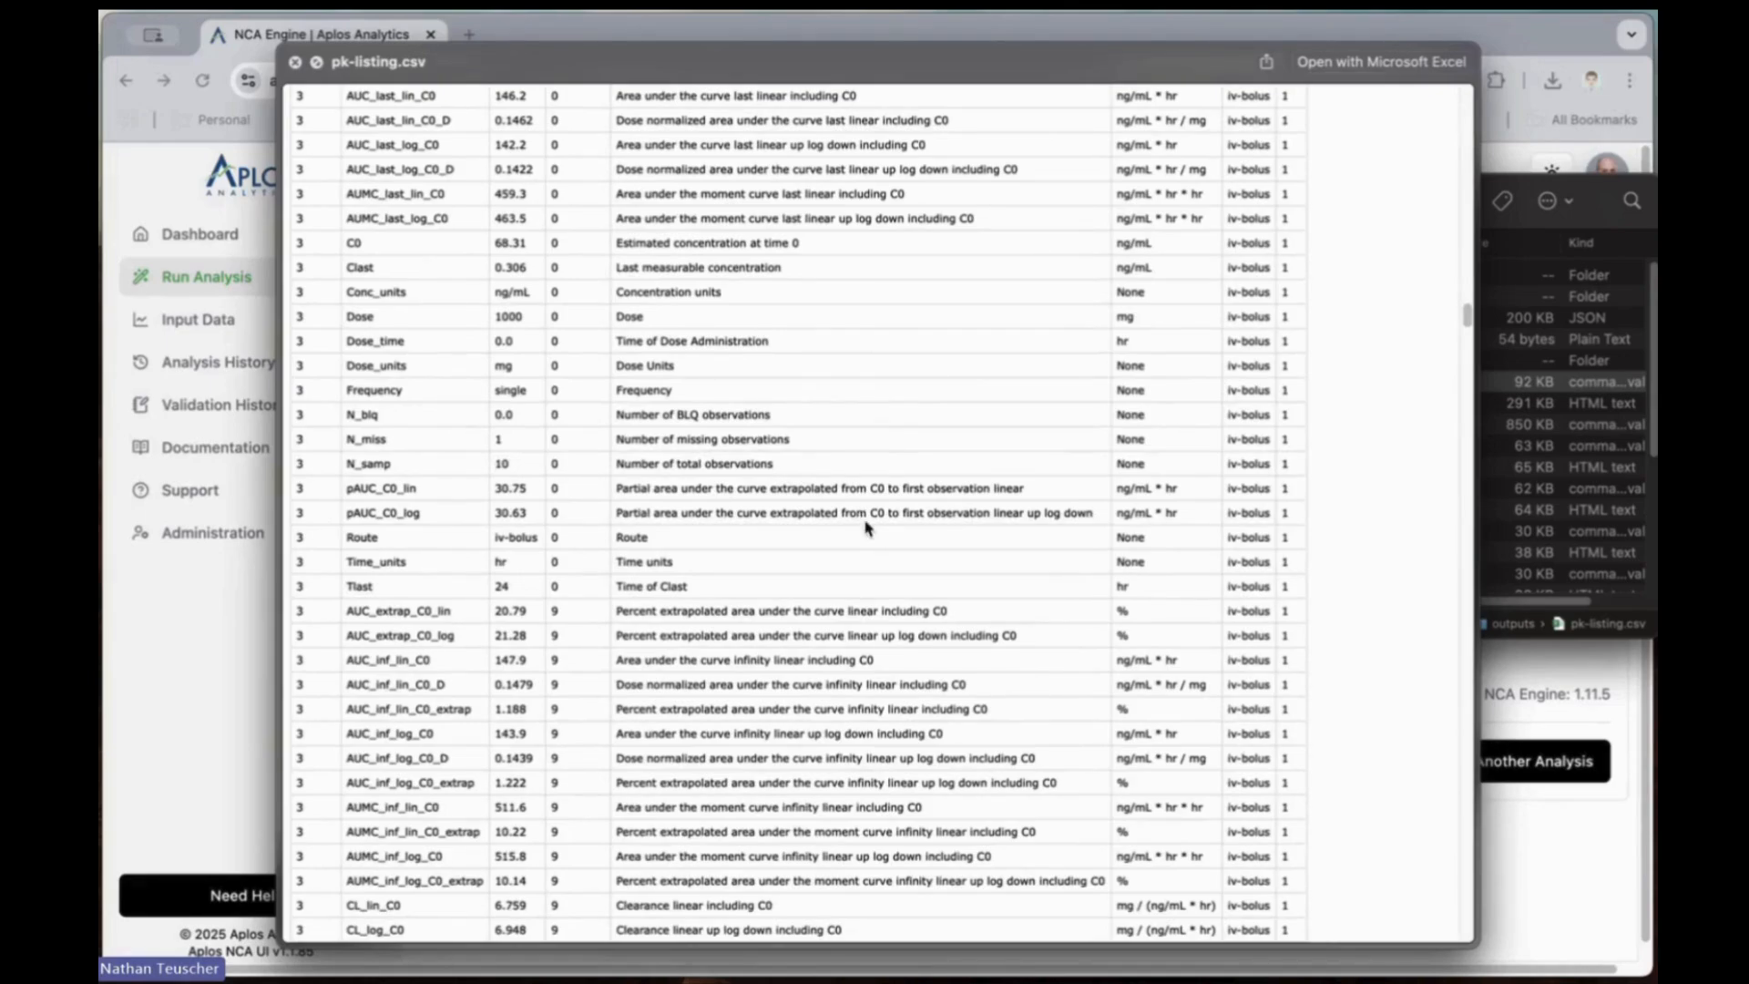
key(space)
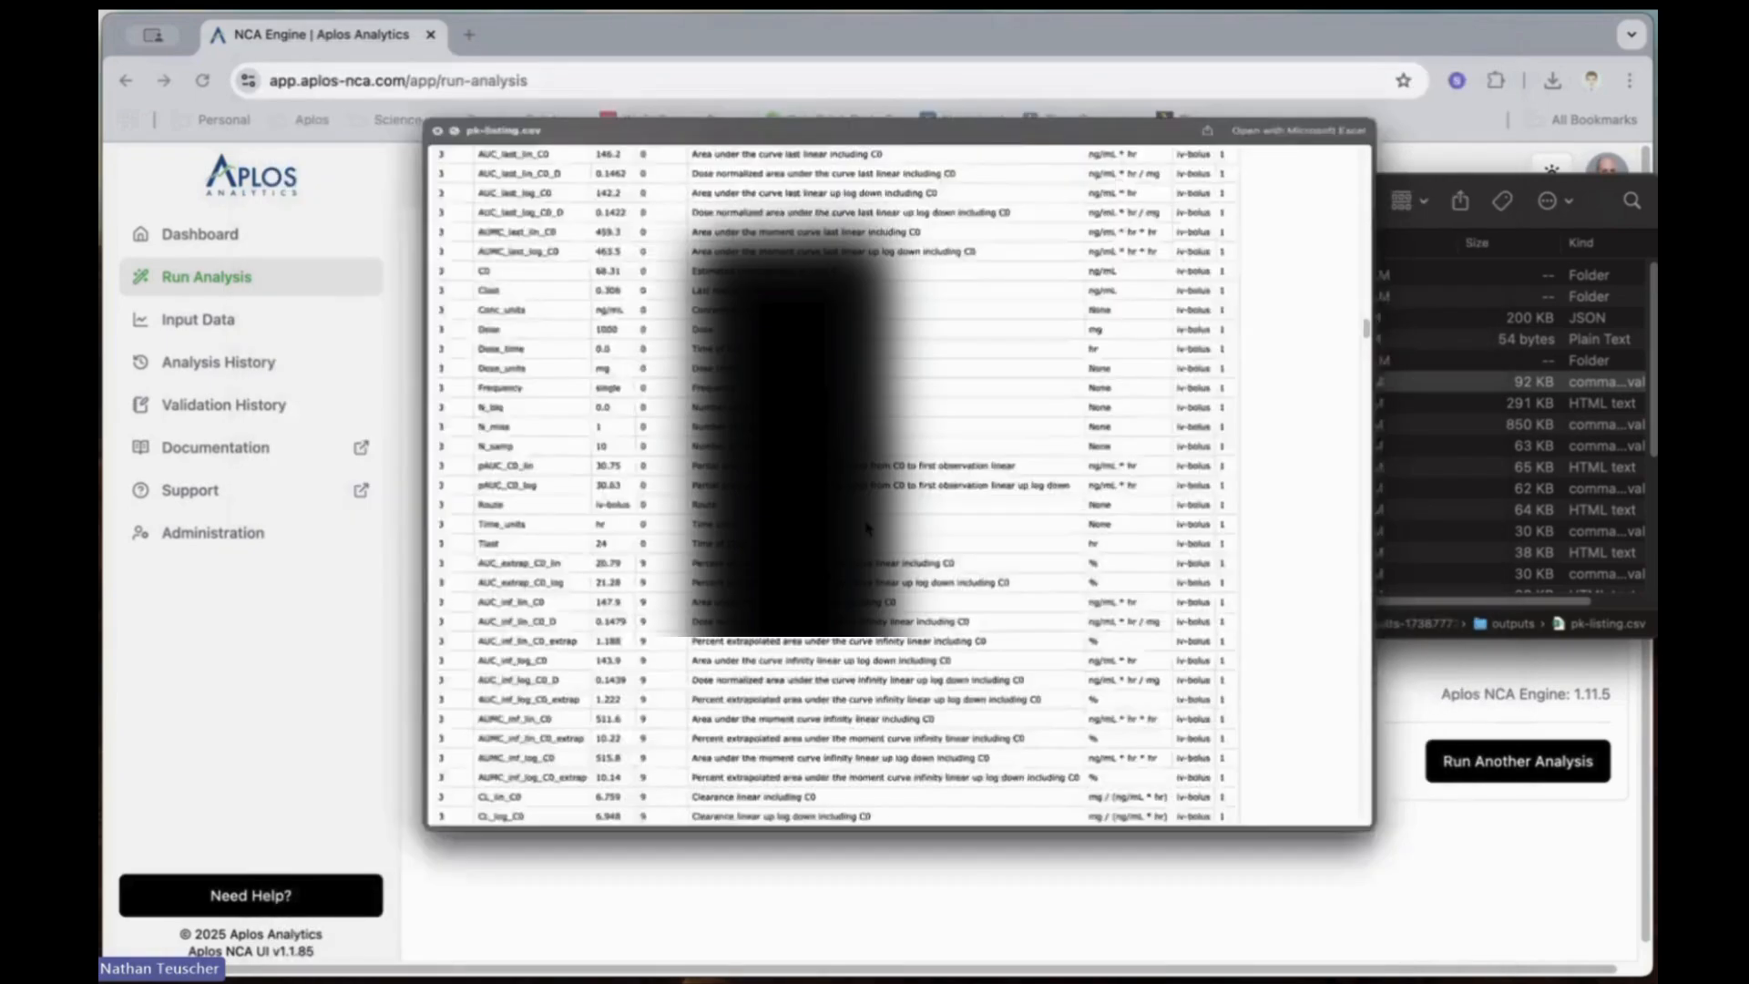
Step: Preview pk-summary-ev.html and examine the summary statistics for the extravascular route
scroll(1075, 519, down, 5)
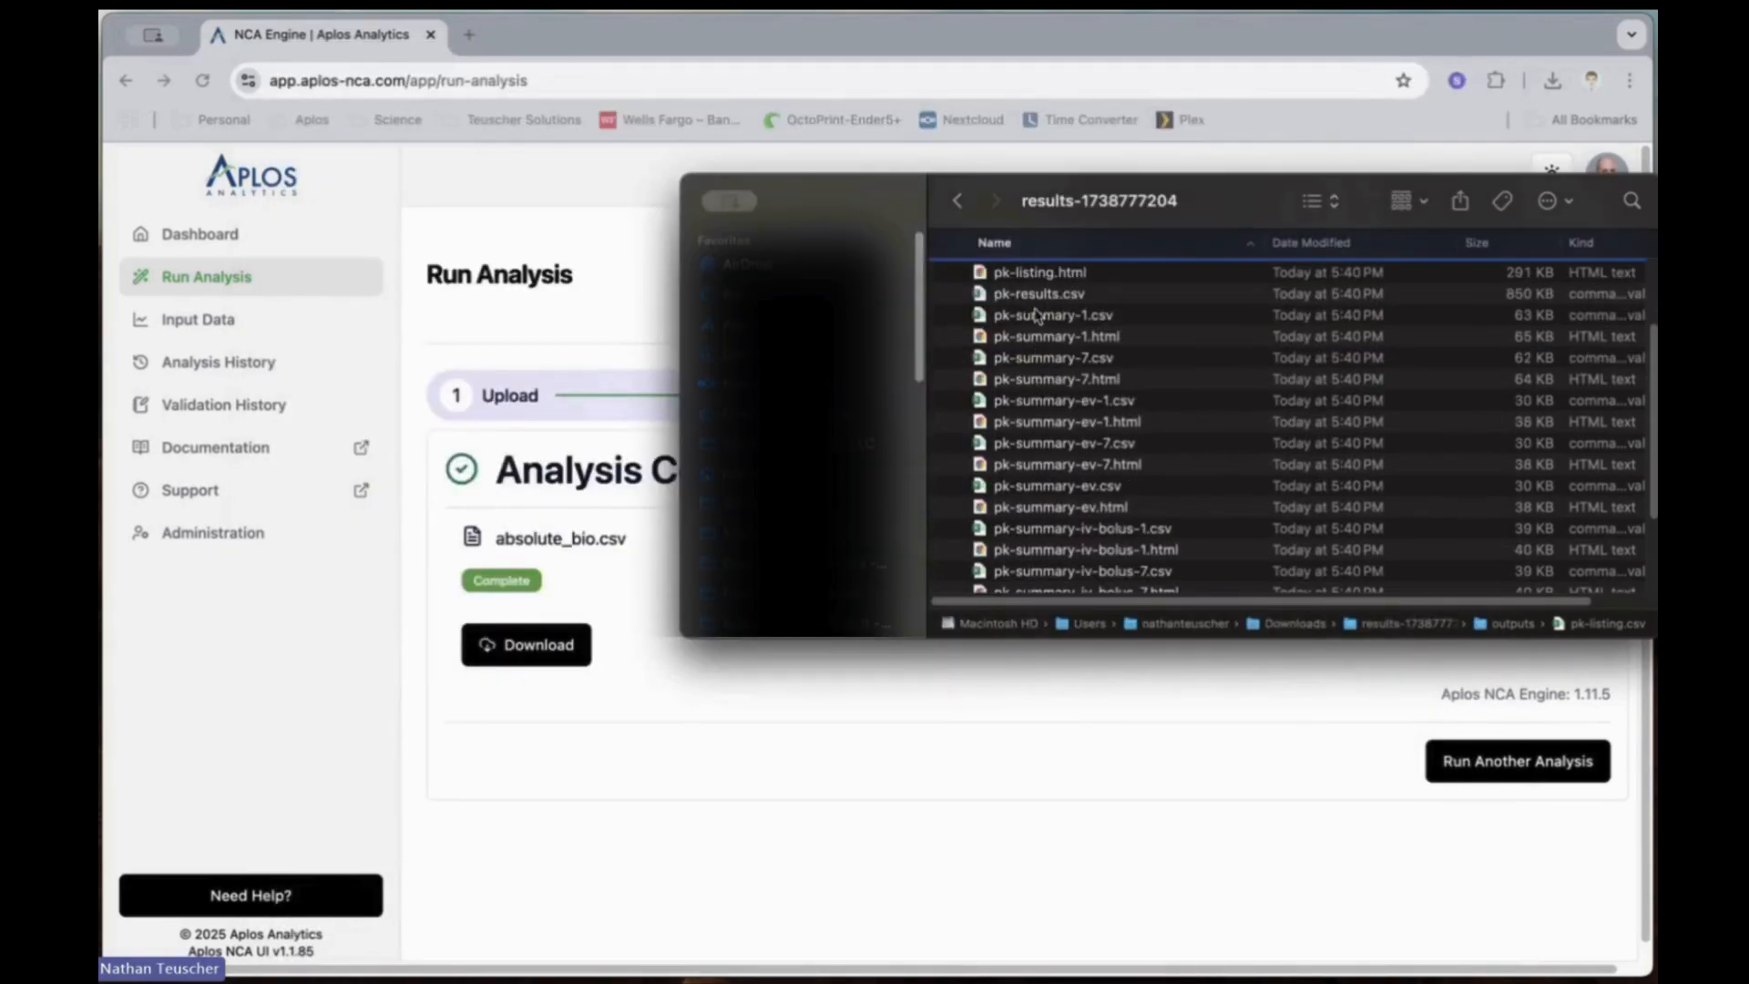
click(1043, 339)
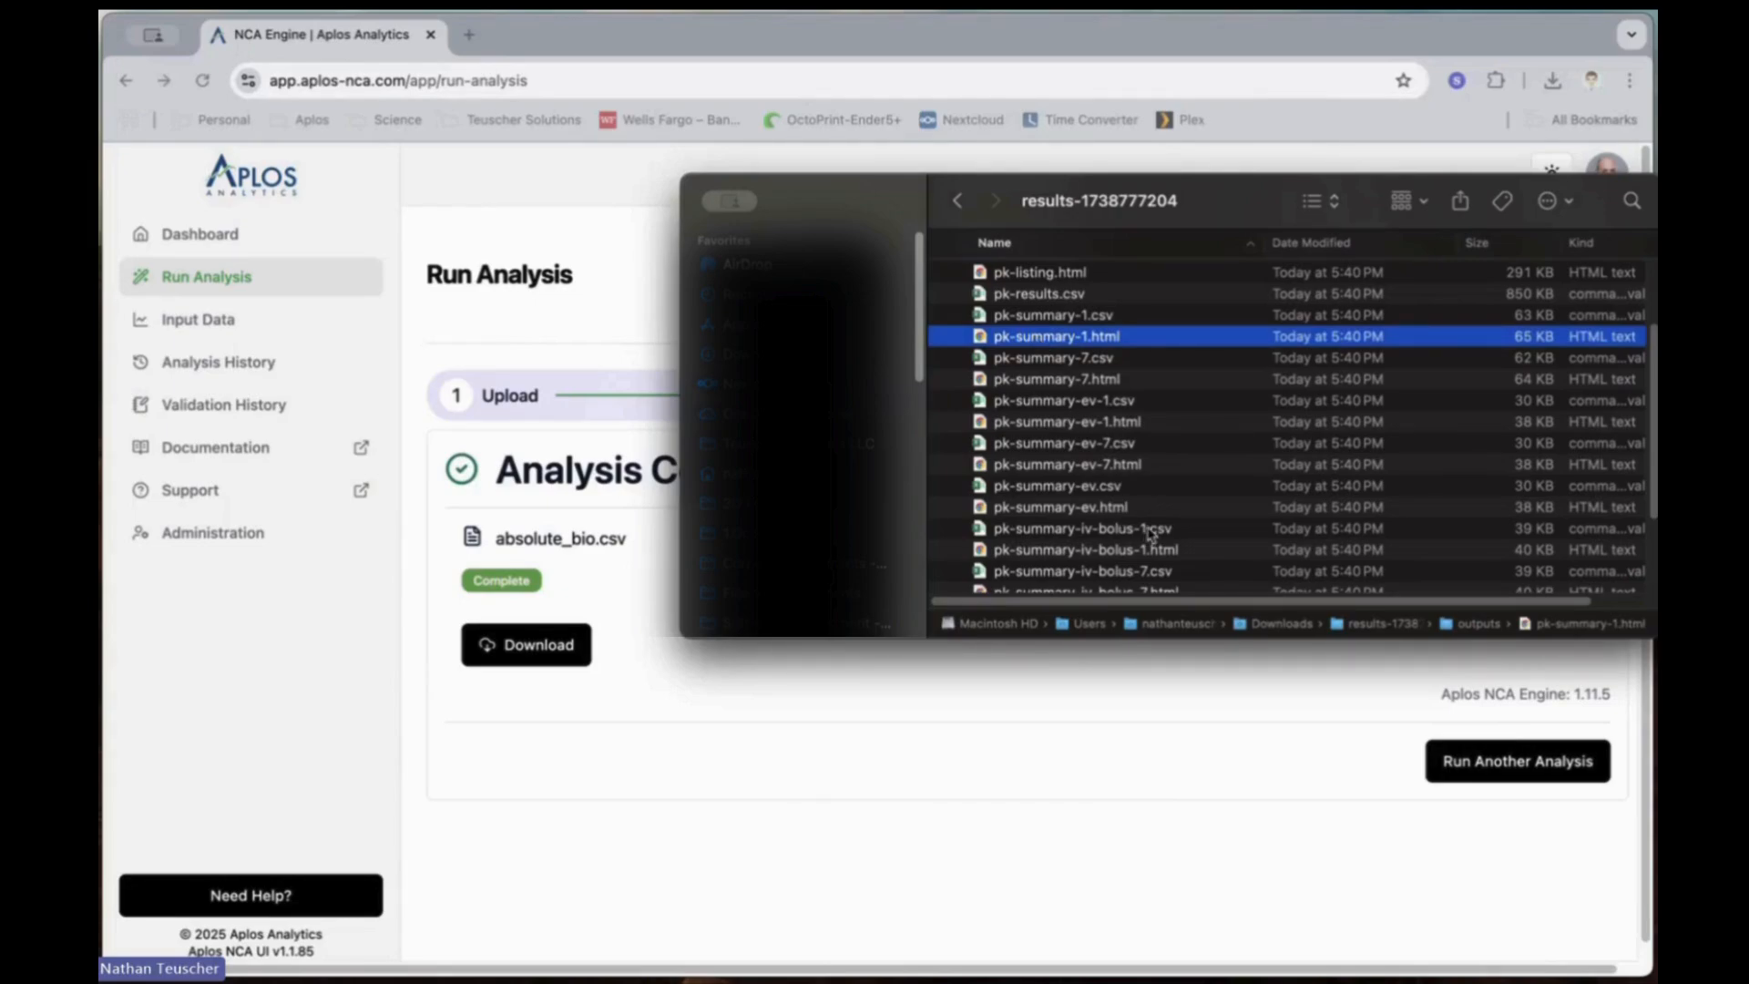
scroll(1150, 533, down, 1)
scroll(1150, 533, down, 1)
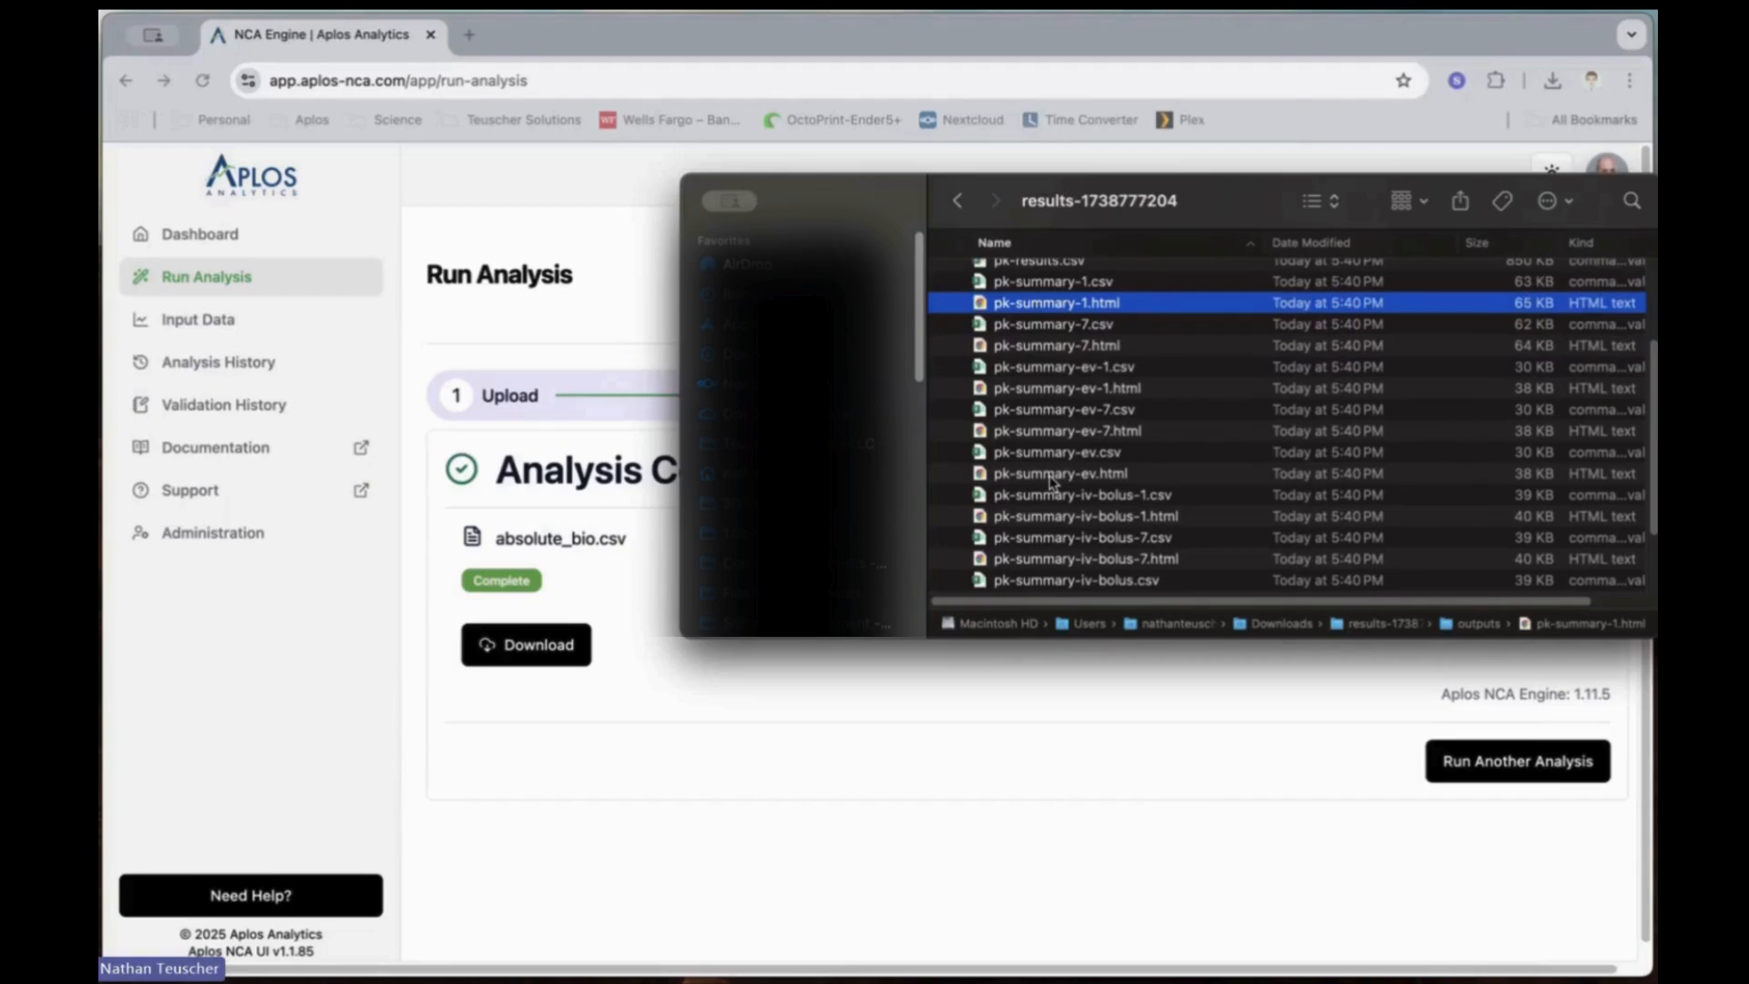
click(1059, 474)
key(space)
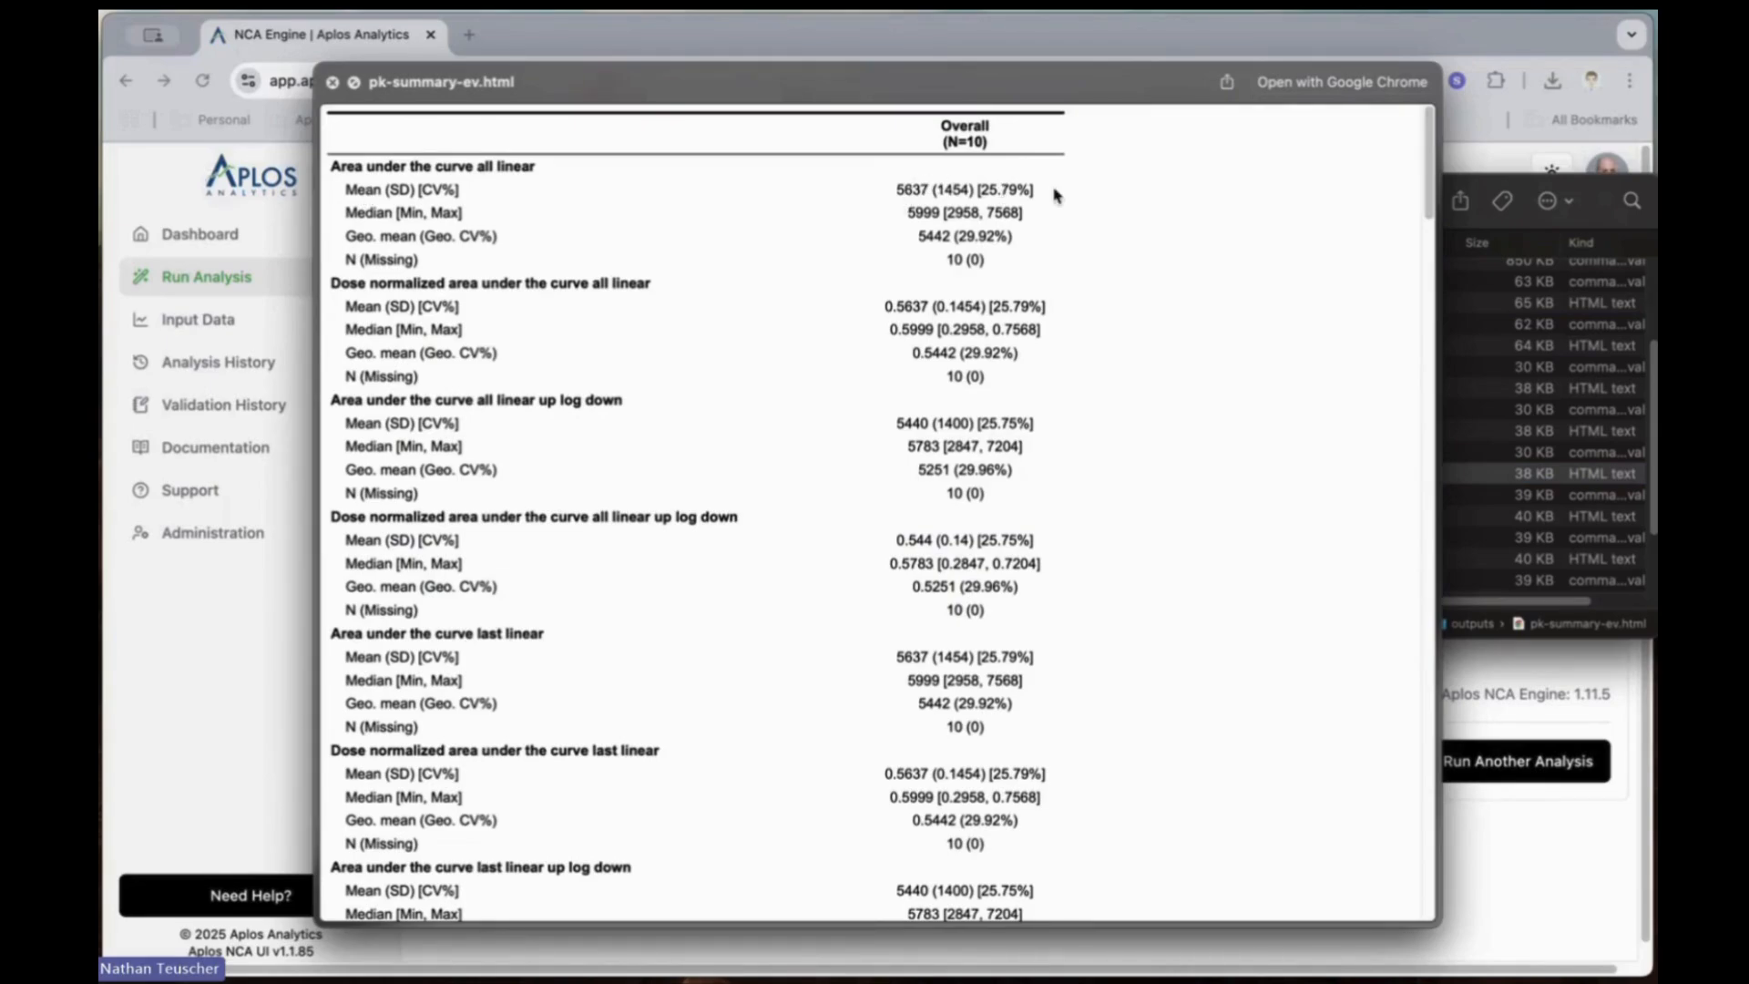
scroll(1048, 601, down, 10)
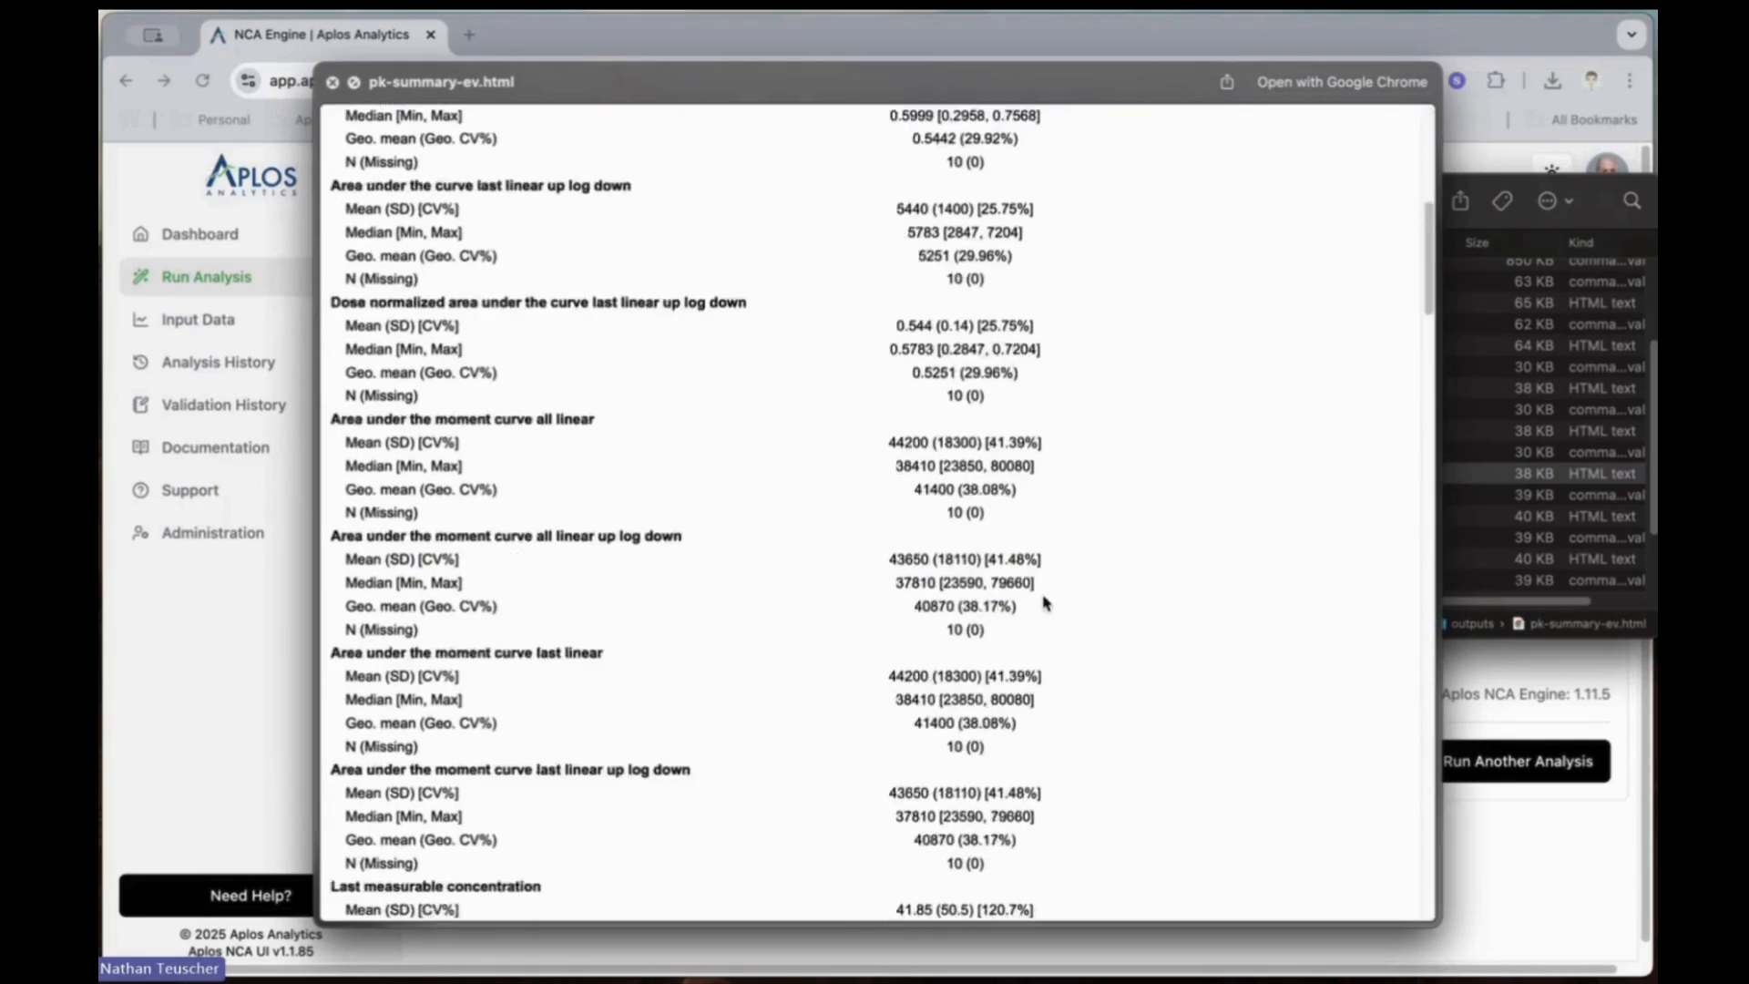
key(space)
Step: Preview pk-summary-iv-bolus.html and examine the summary statistics for the IV bolus route
scroll(1166, 547, down, 1)
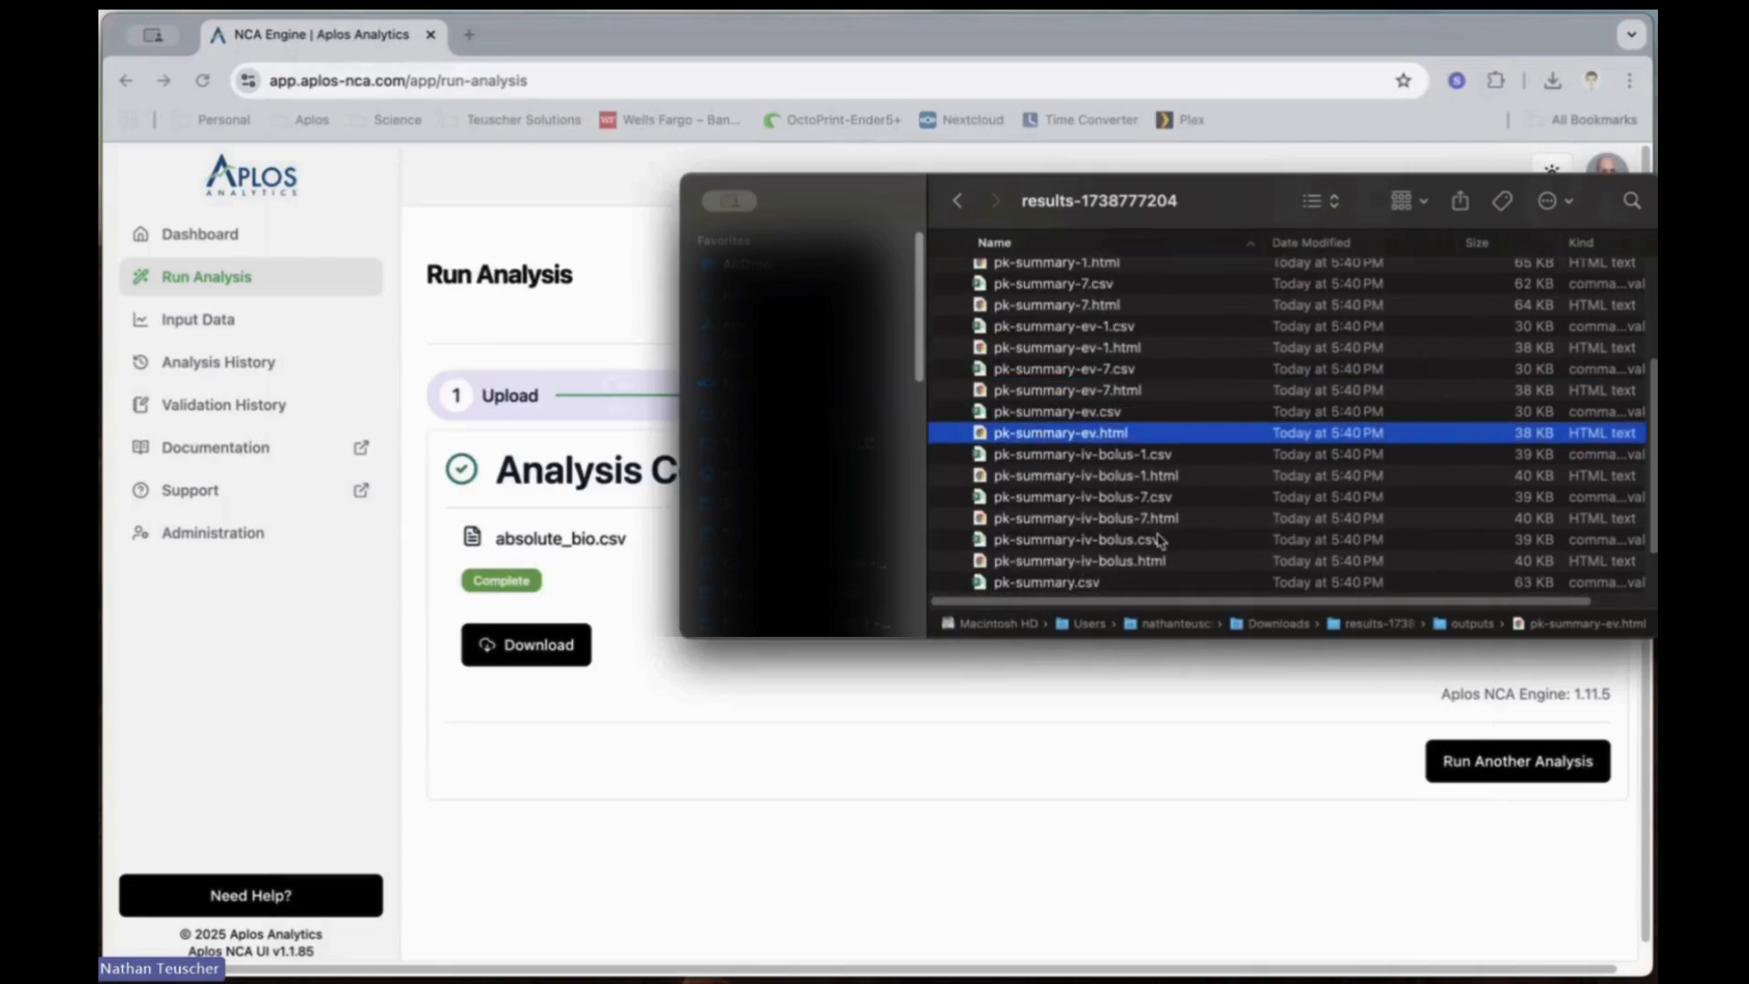
click(1066, 556)
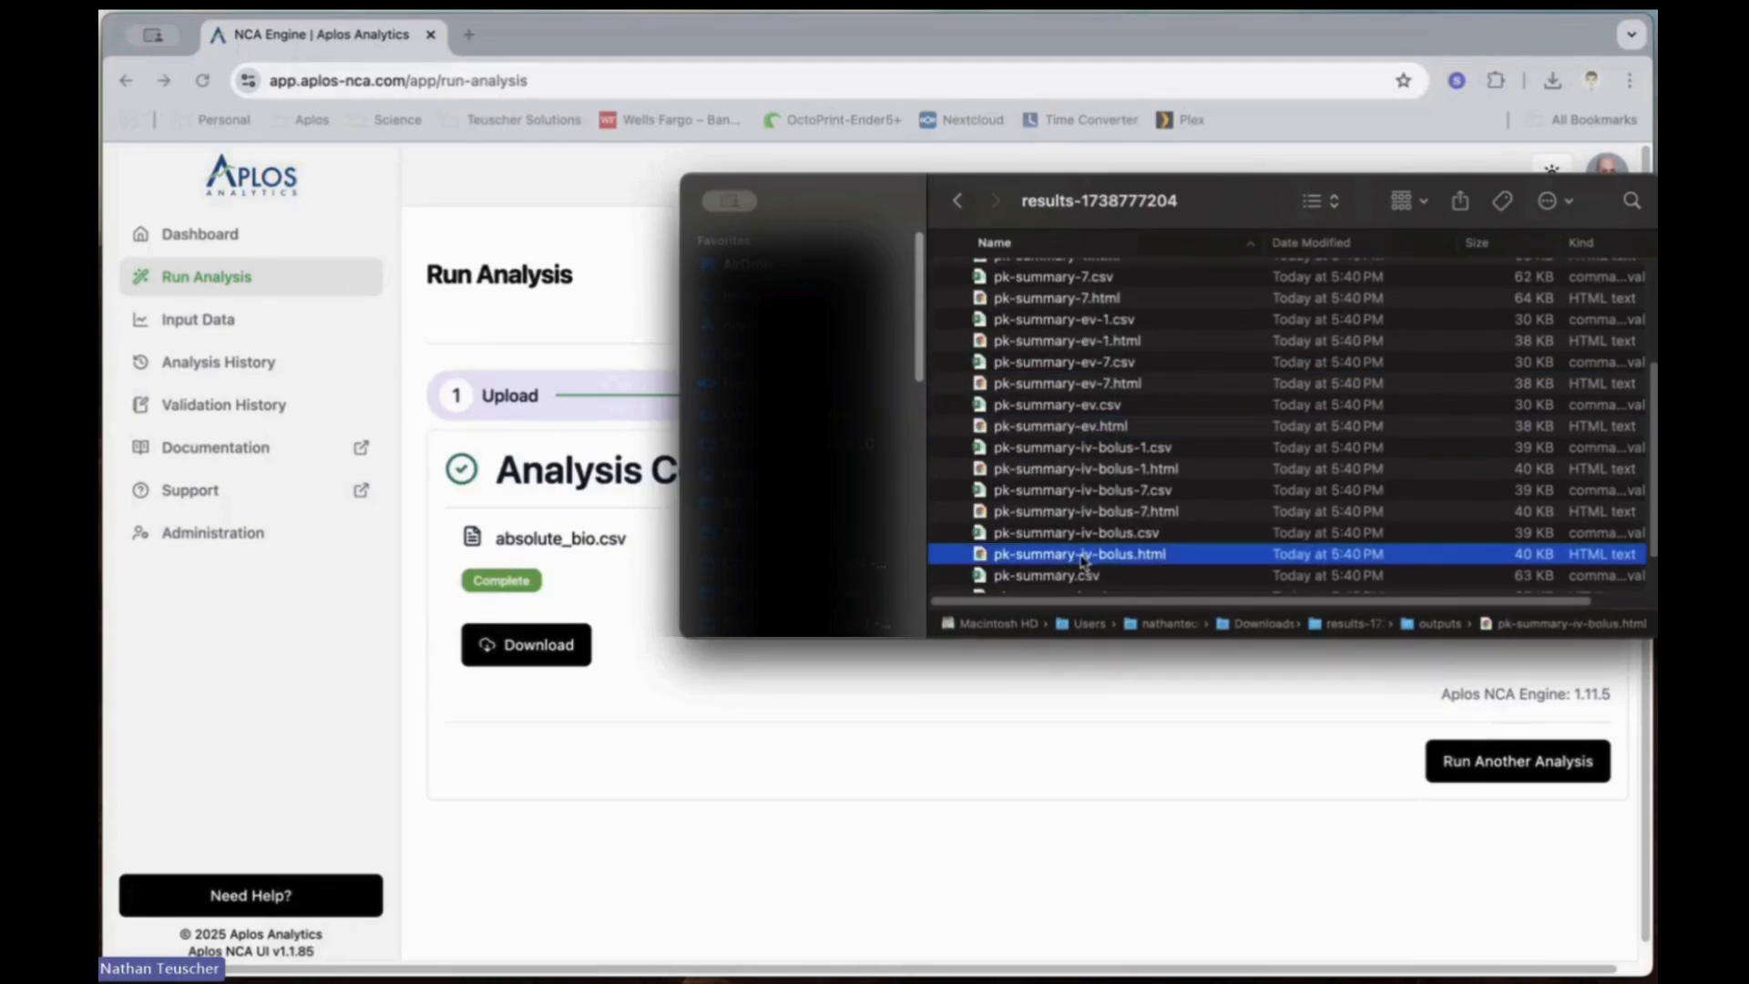
key(space)
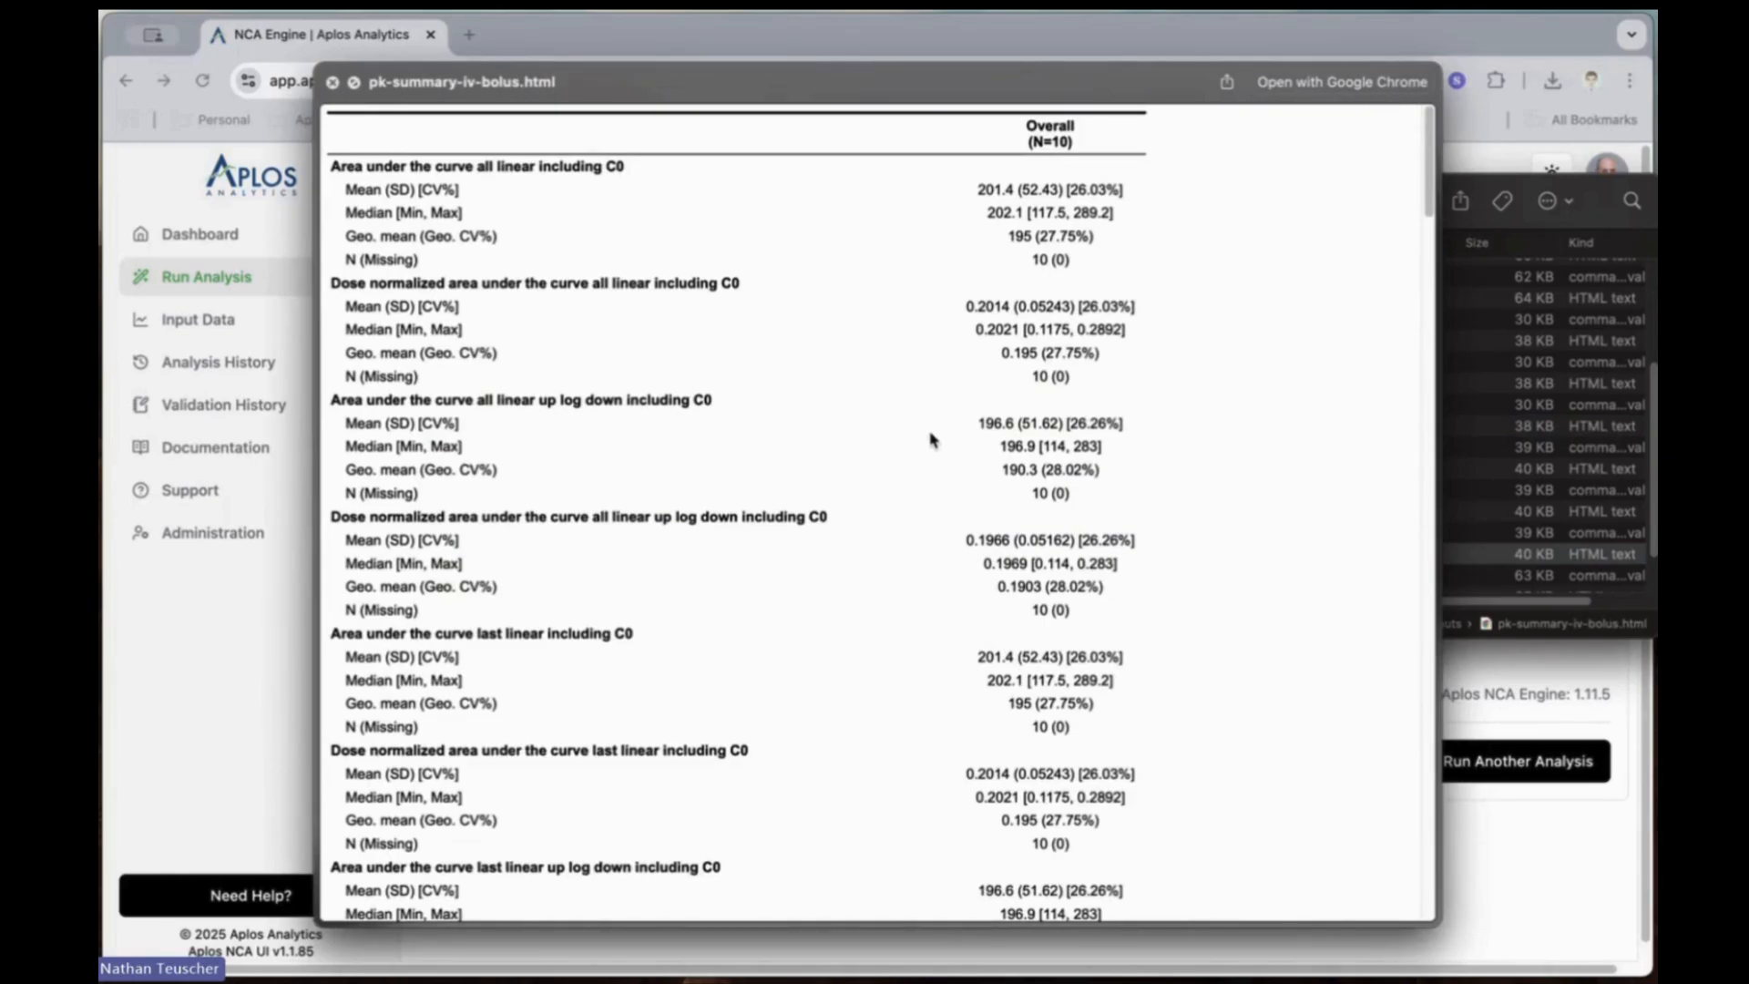
key(space)
Step: Open the plots folder inside outputs and preview the summary-ind-linear-ev.png concentration-time plot
scroll(1046, 552, down, 2)
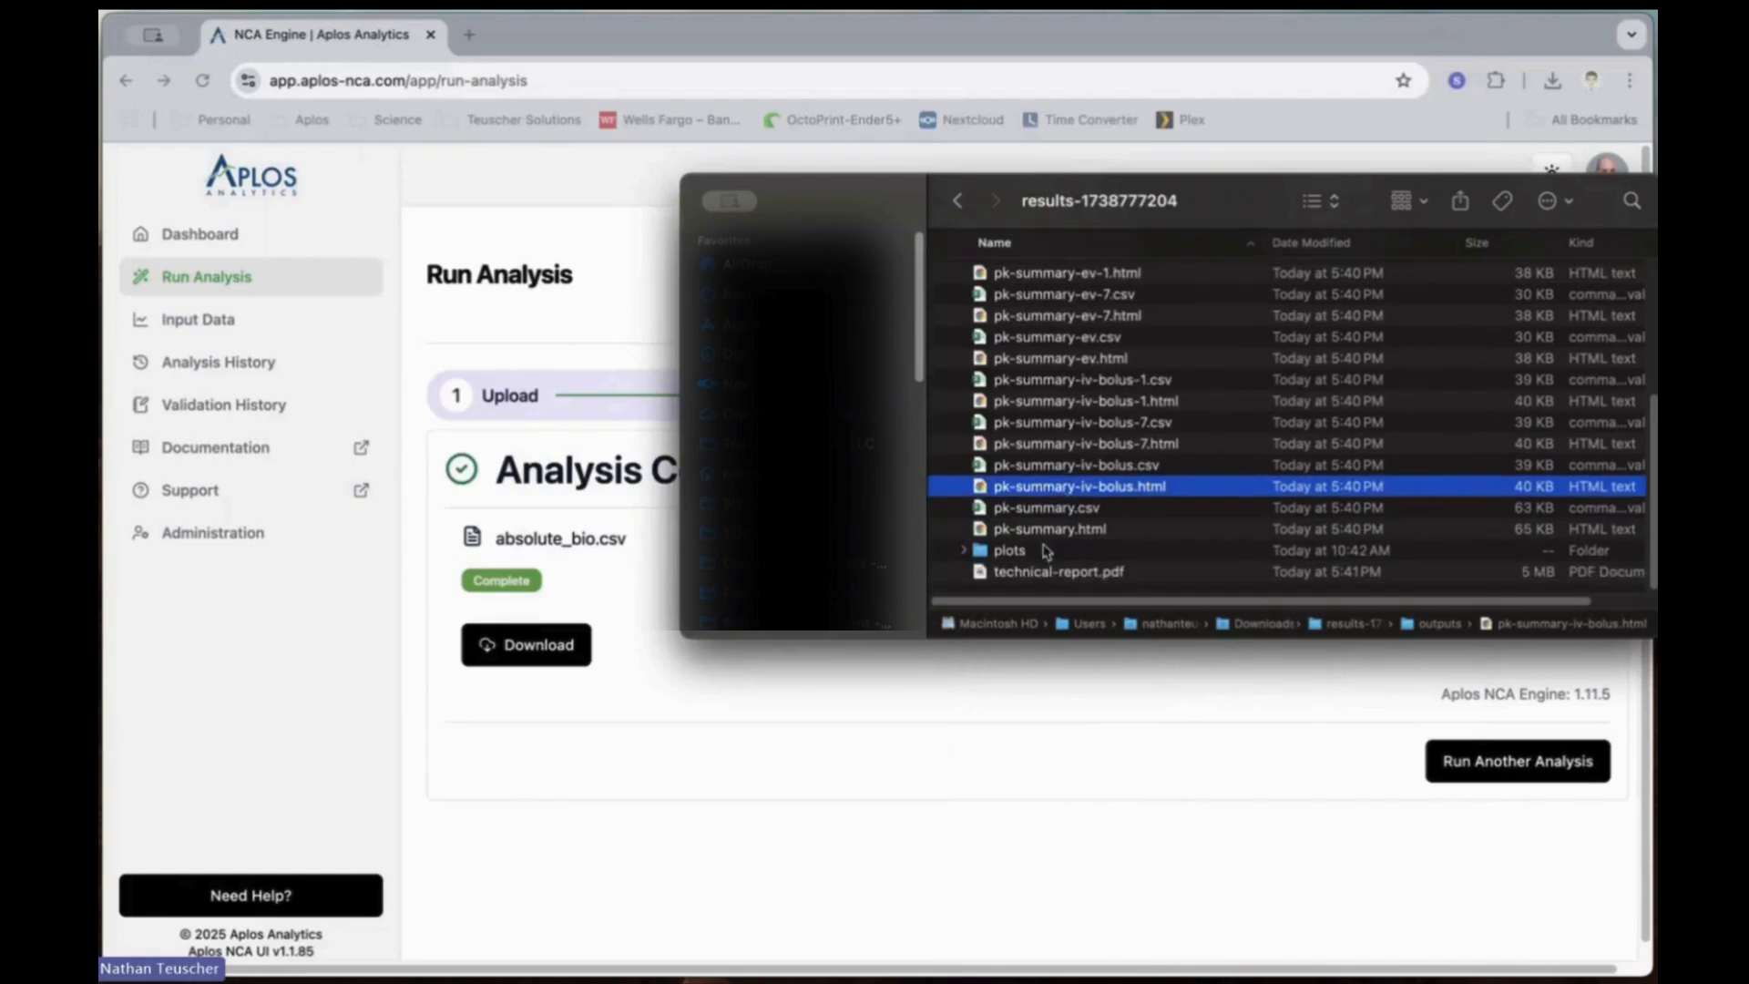
double_click(1009, 552)
scroll(1113, 502, down, 10)
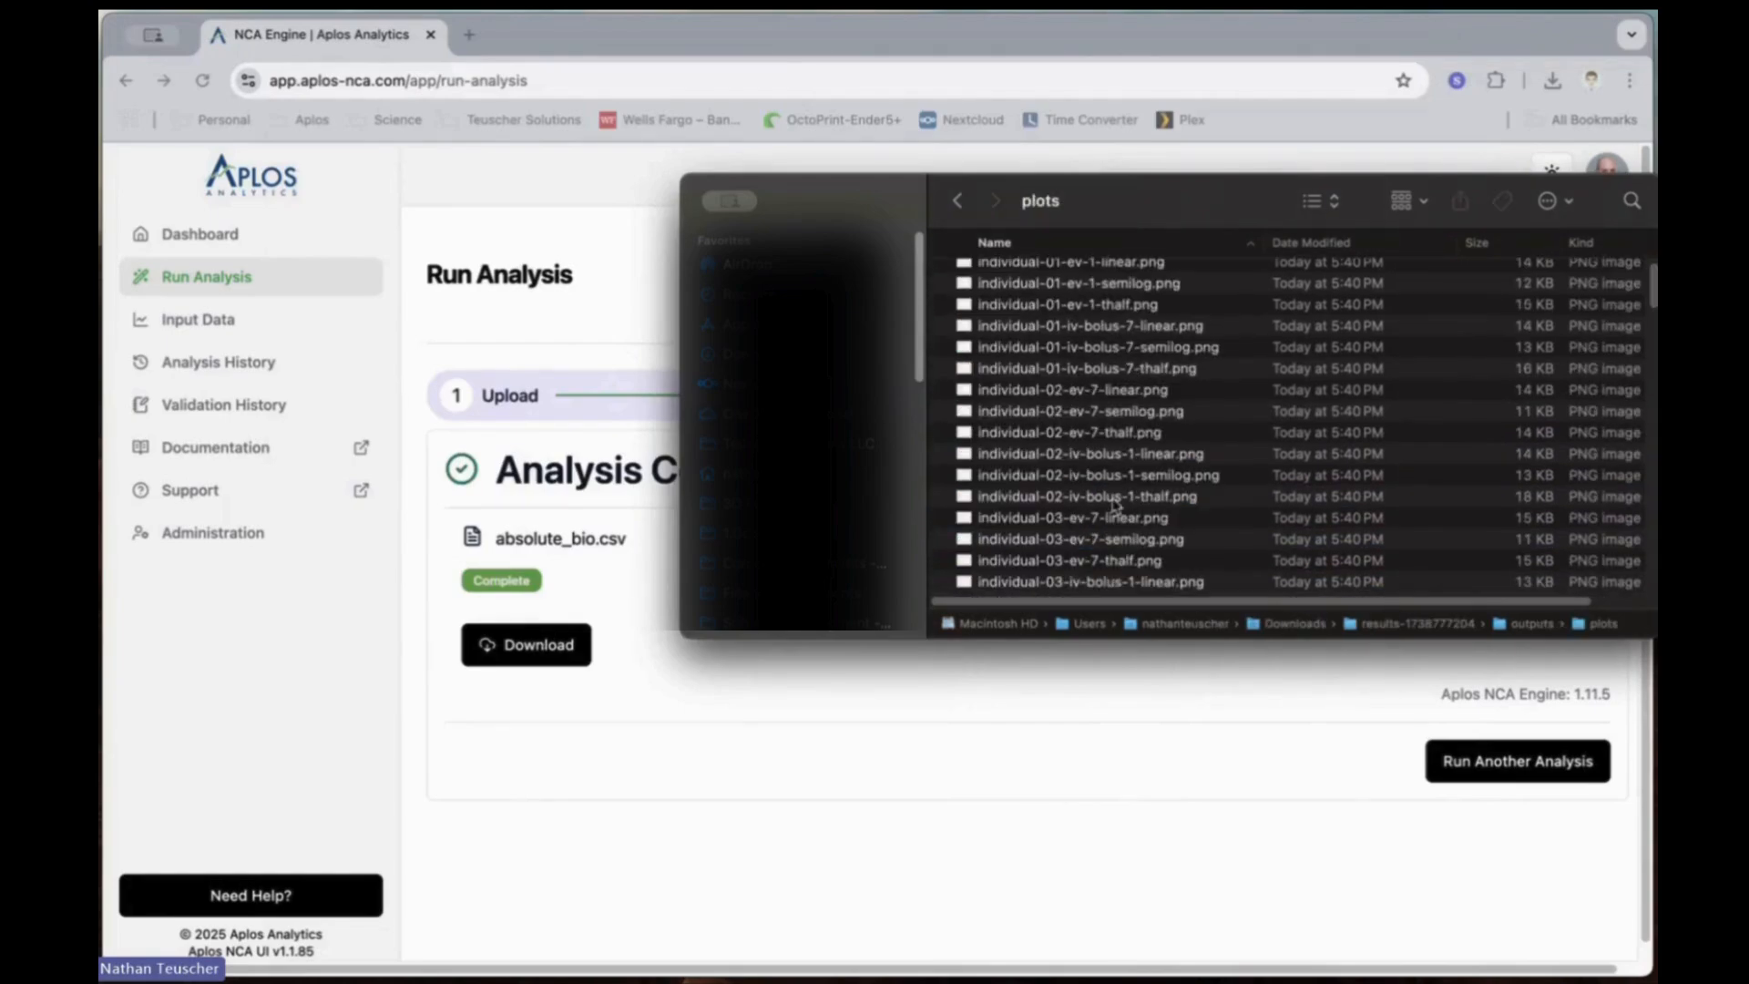
scroll(1116, 502, down, 12)
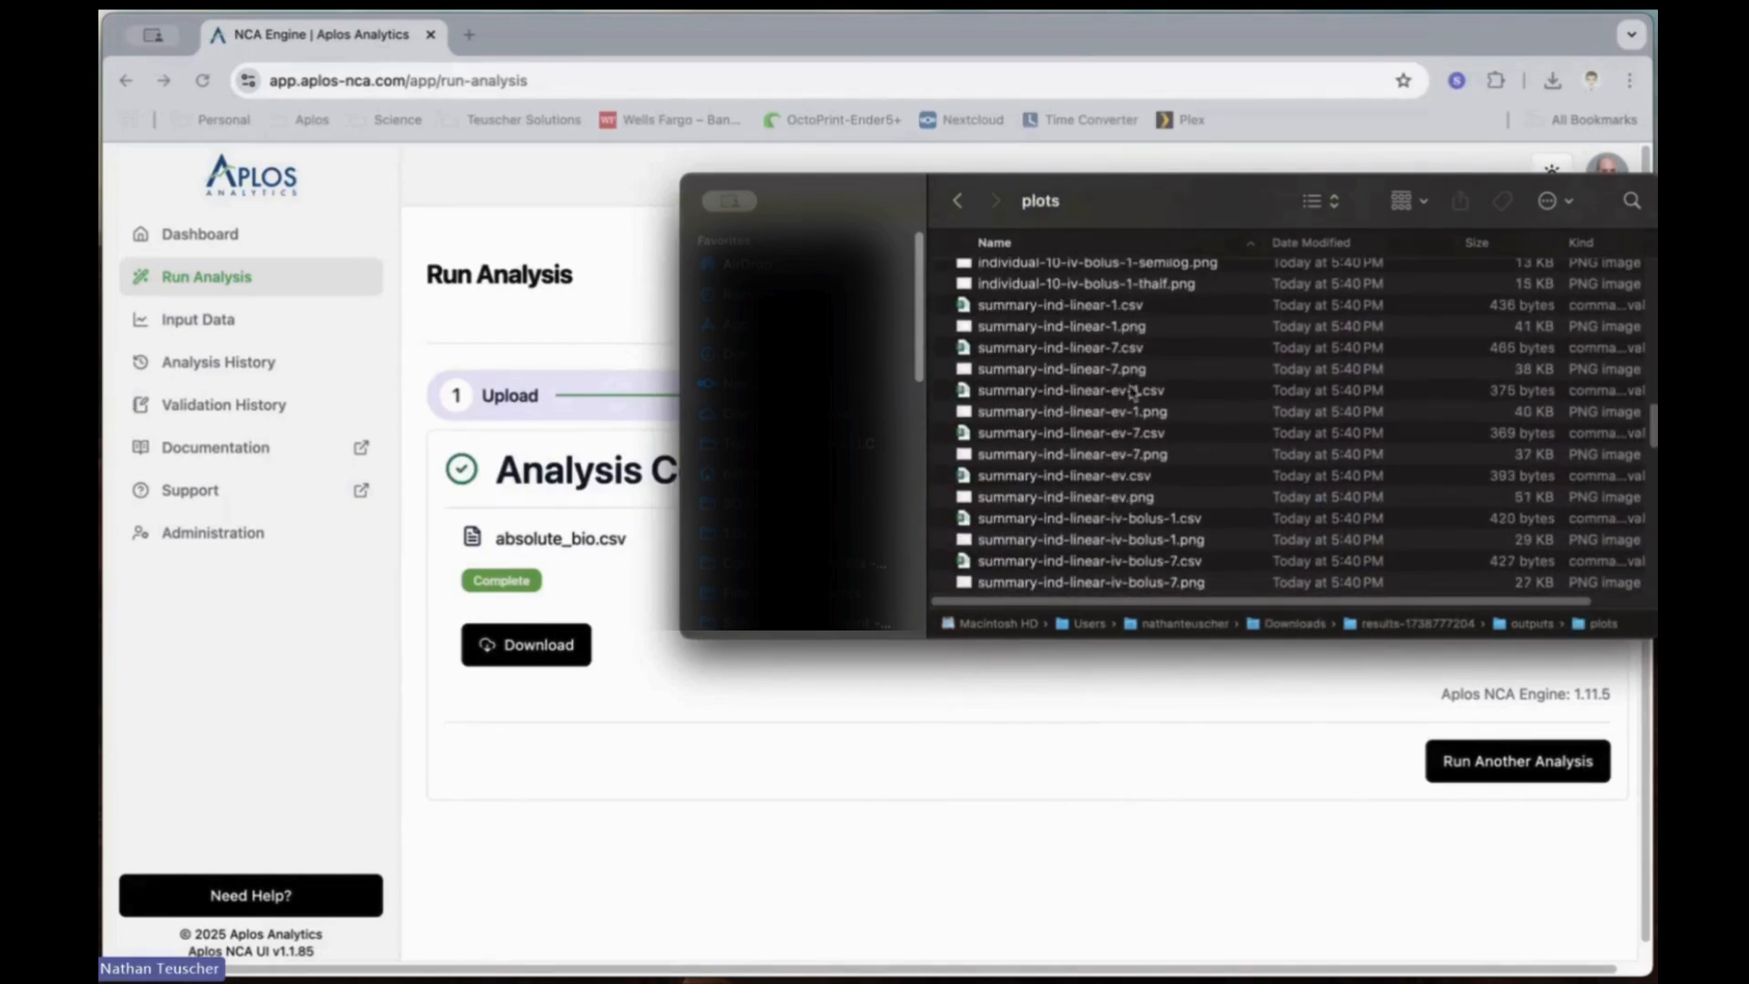
scroll(1110, 552, down, 1)
scroll(1110, 552, down, 1)
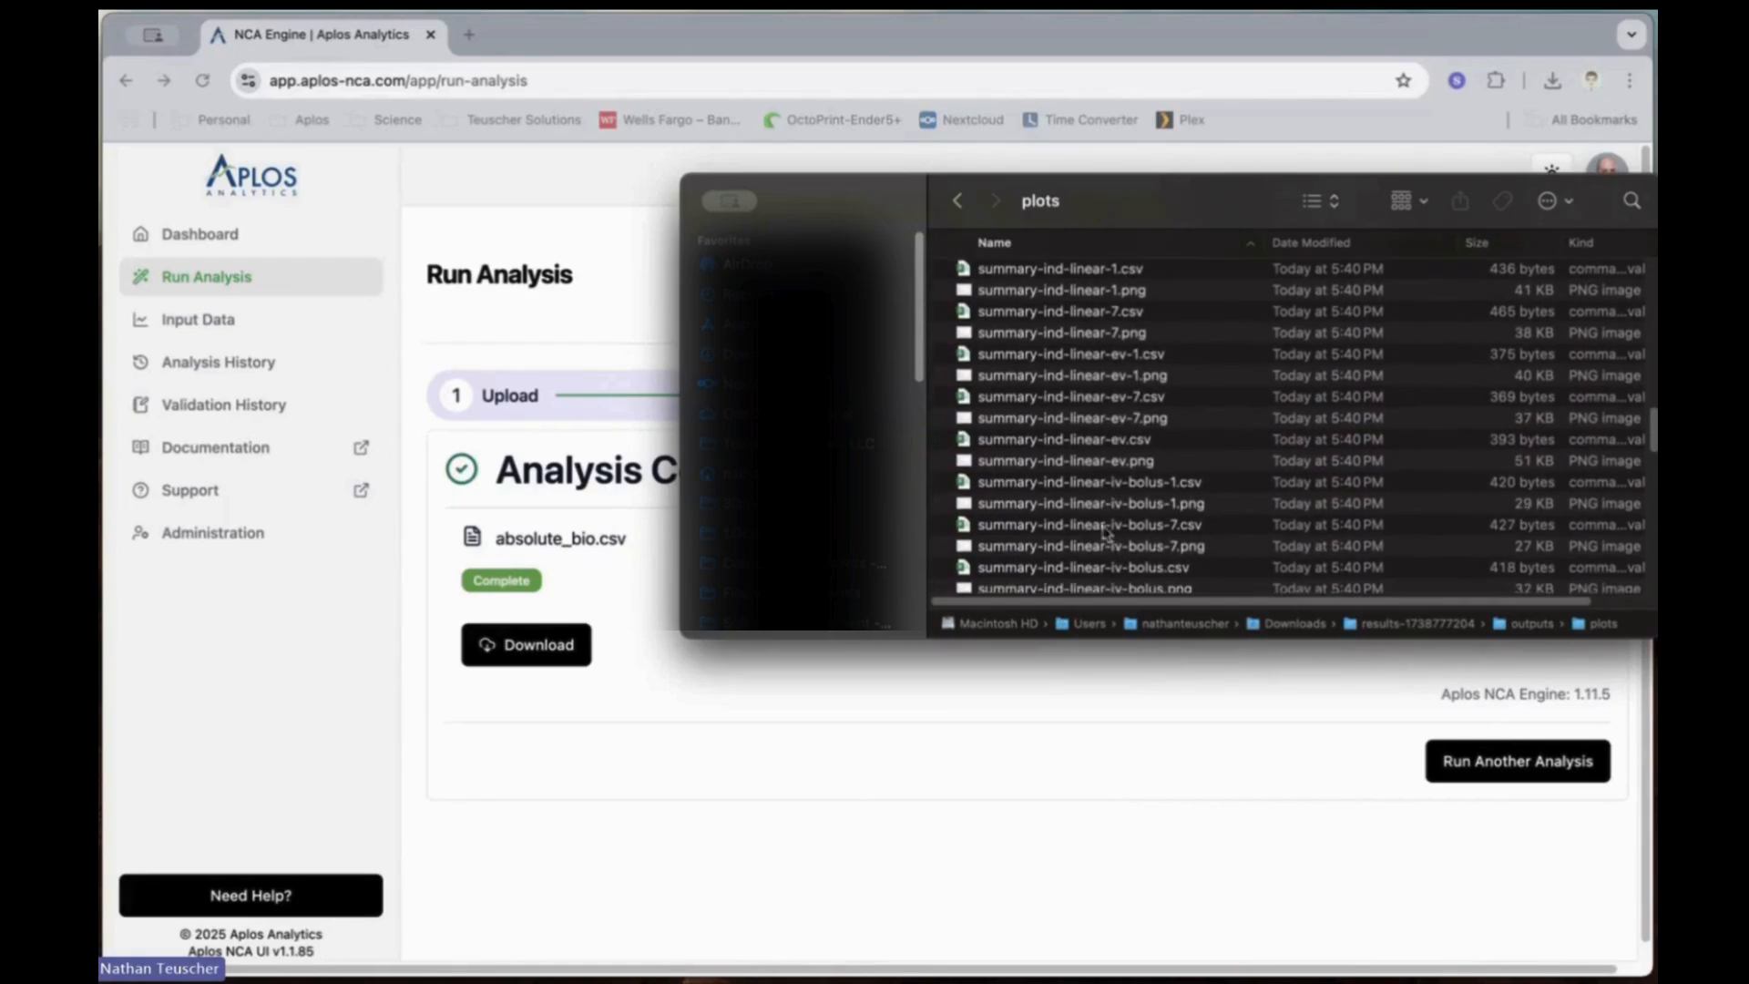
click(1055, 463)
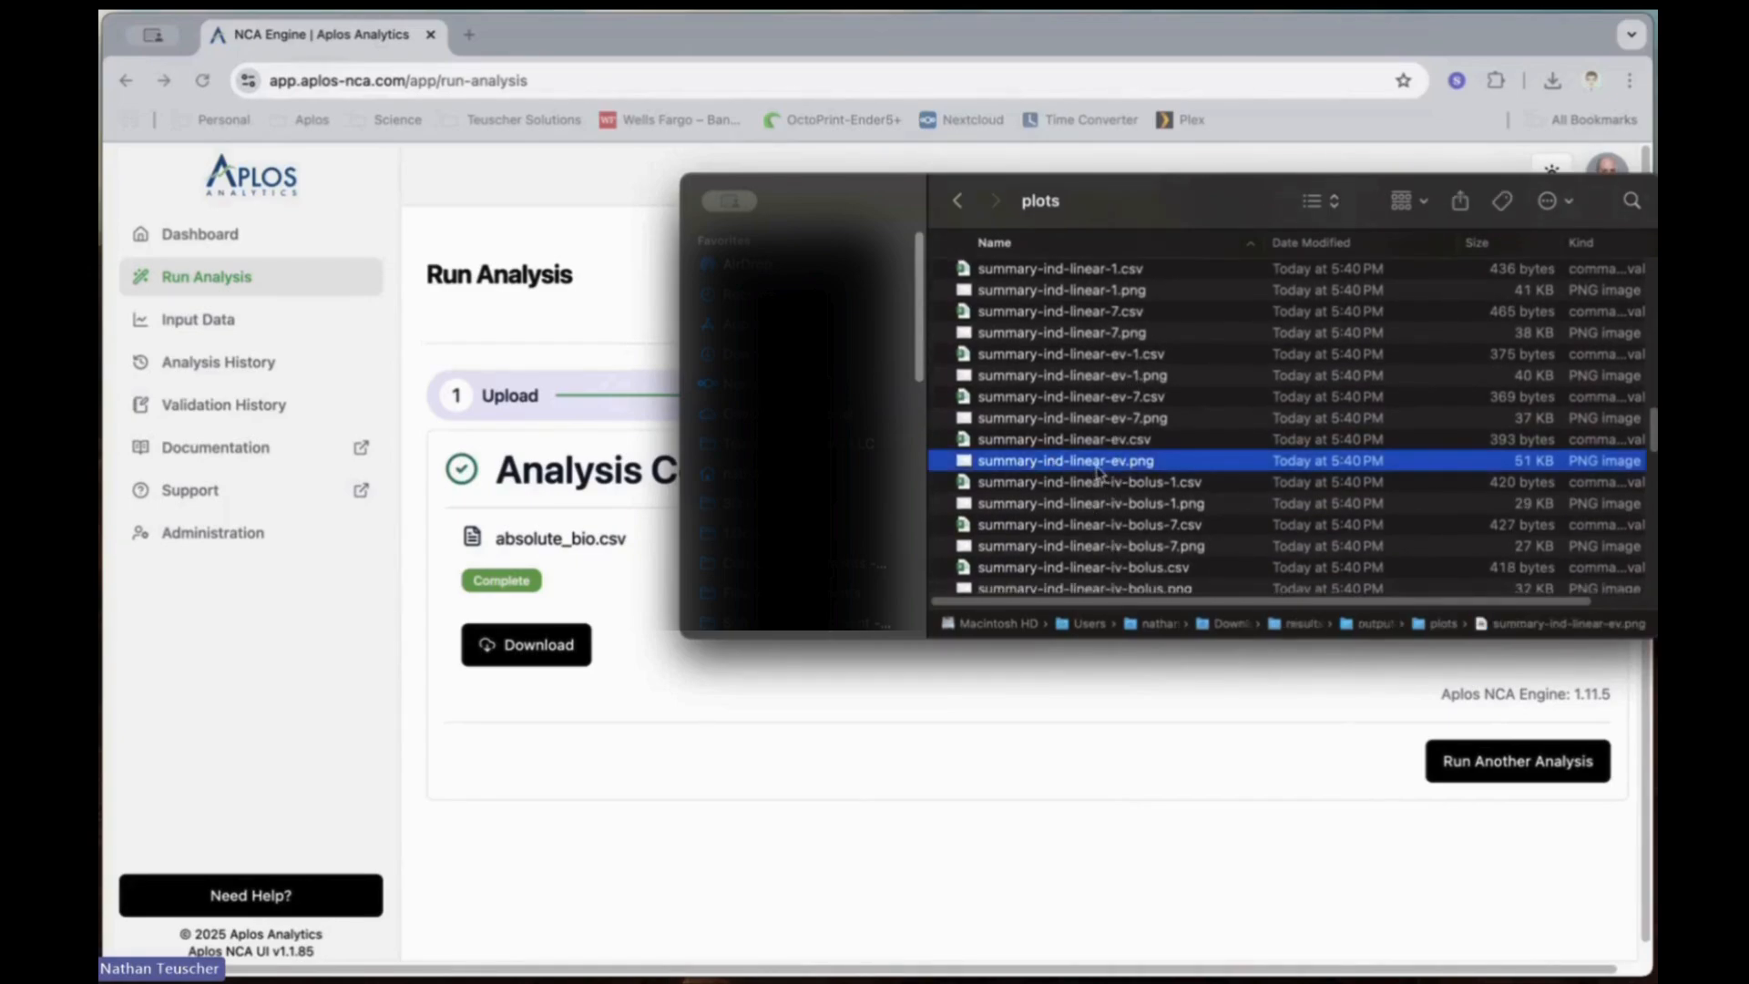
key(space)
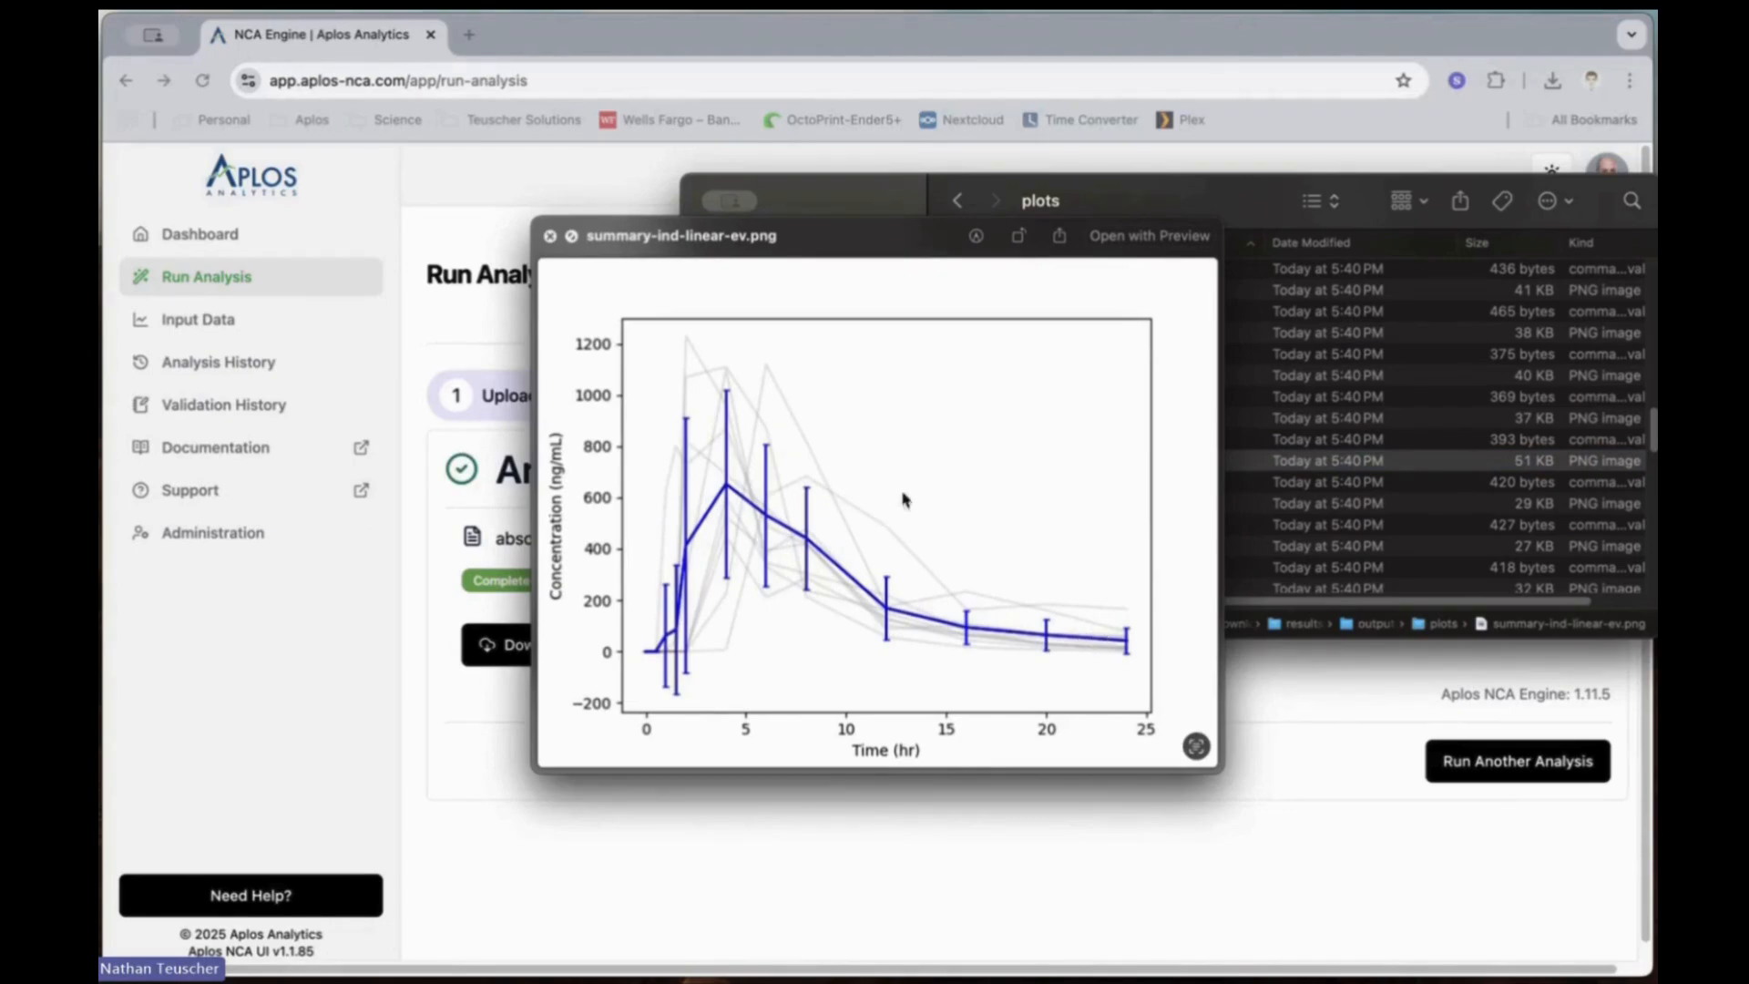
key(space)
Step: Preview the summary-ind-semilog-iv-bolus.png plot, go back to the results folder and return to the Run Analysis page in Chrome
scroll(1166, 533, down, 5)
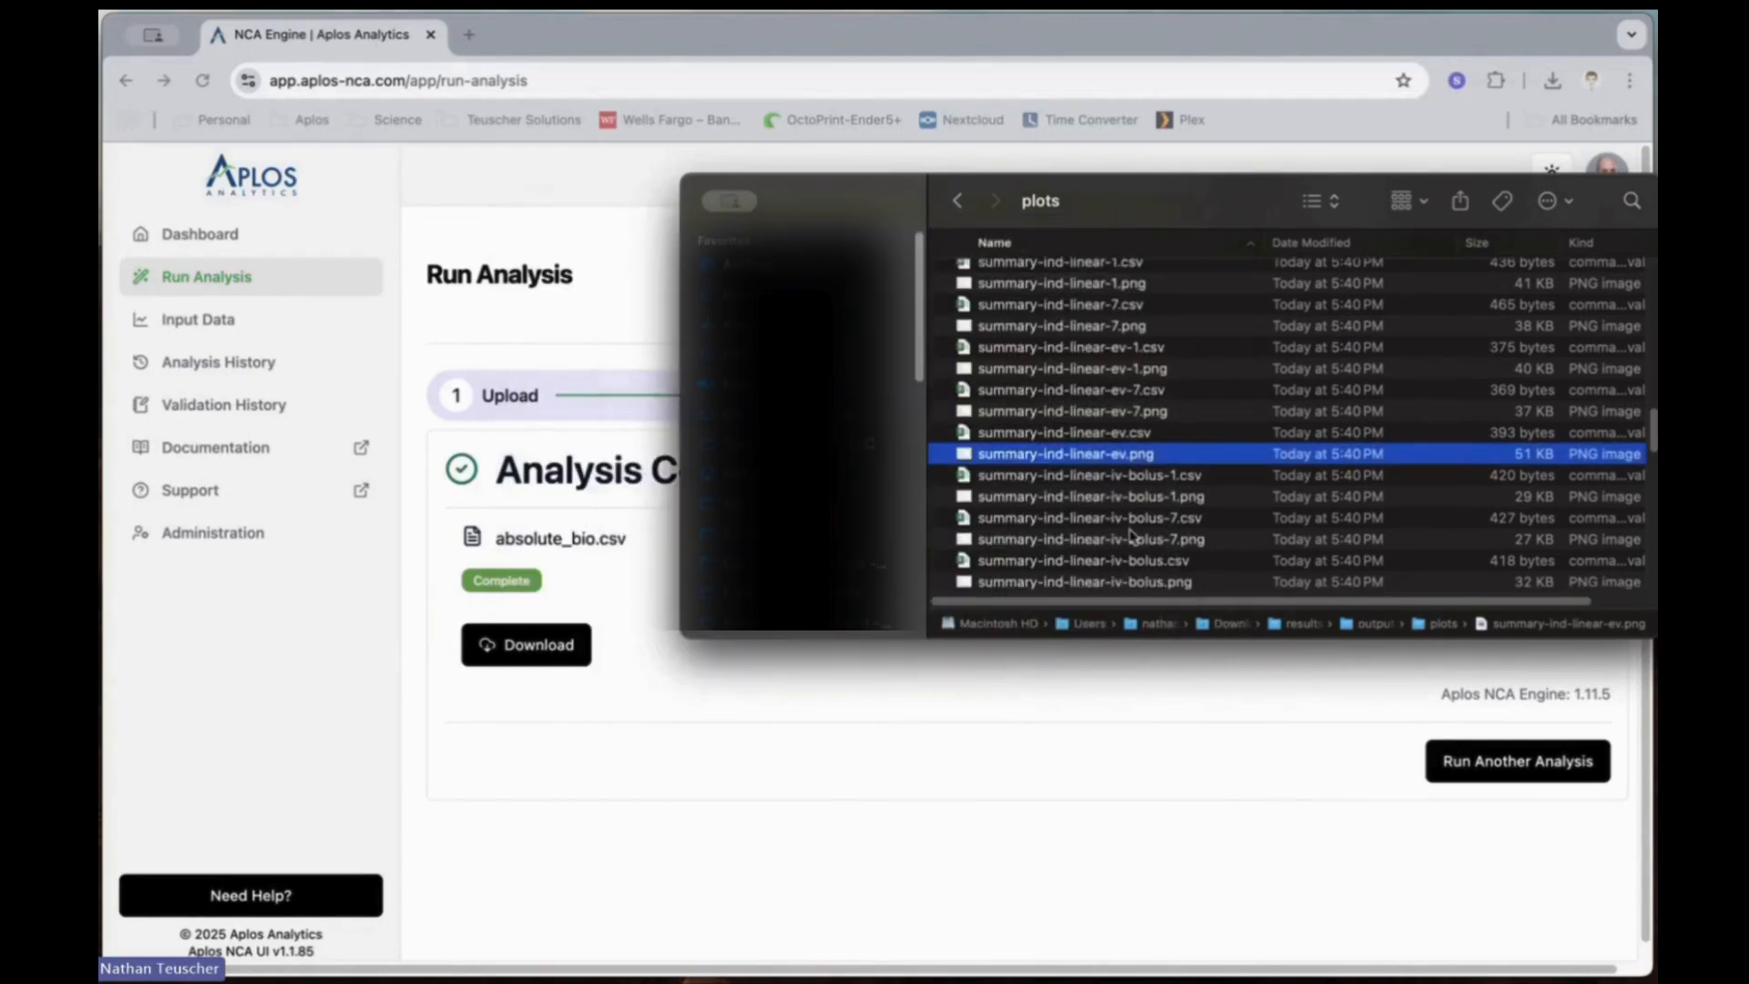
scroll(1130, 536, down, 3)
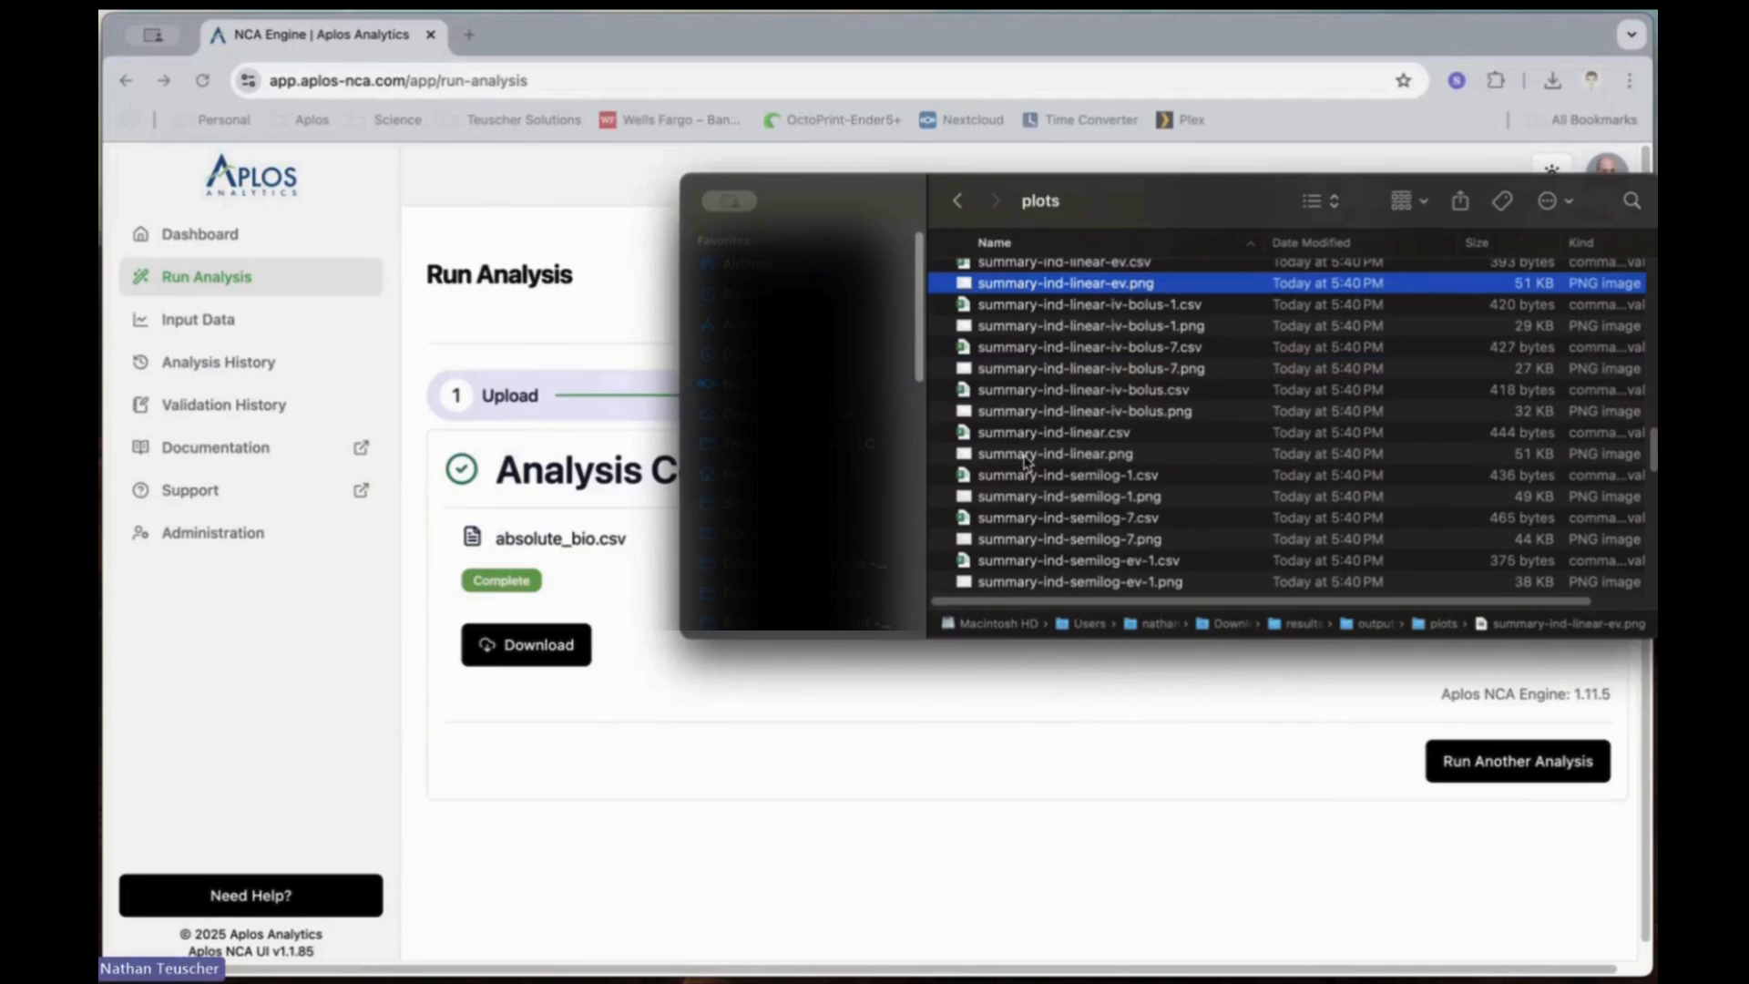
click(1027, 455)
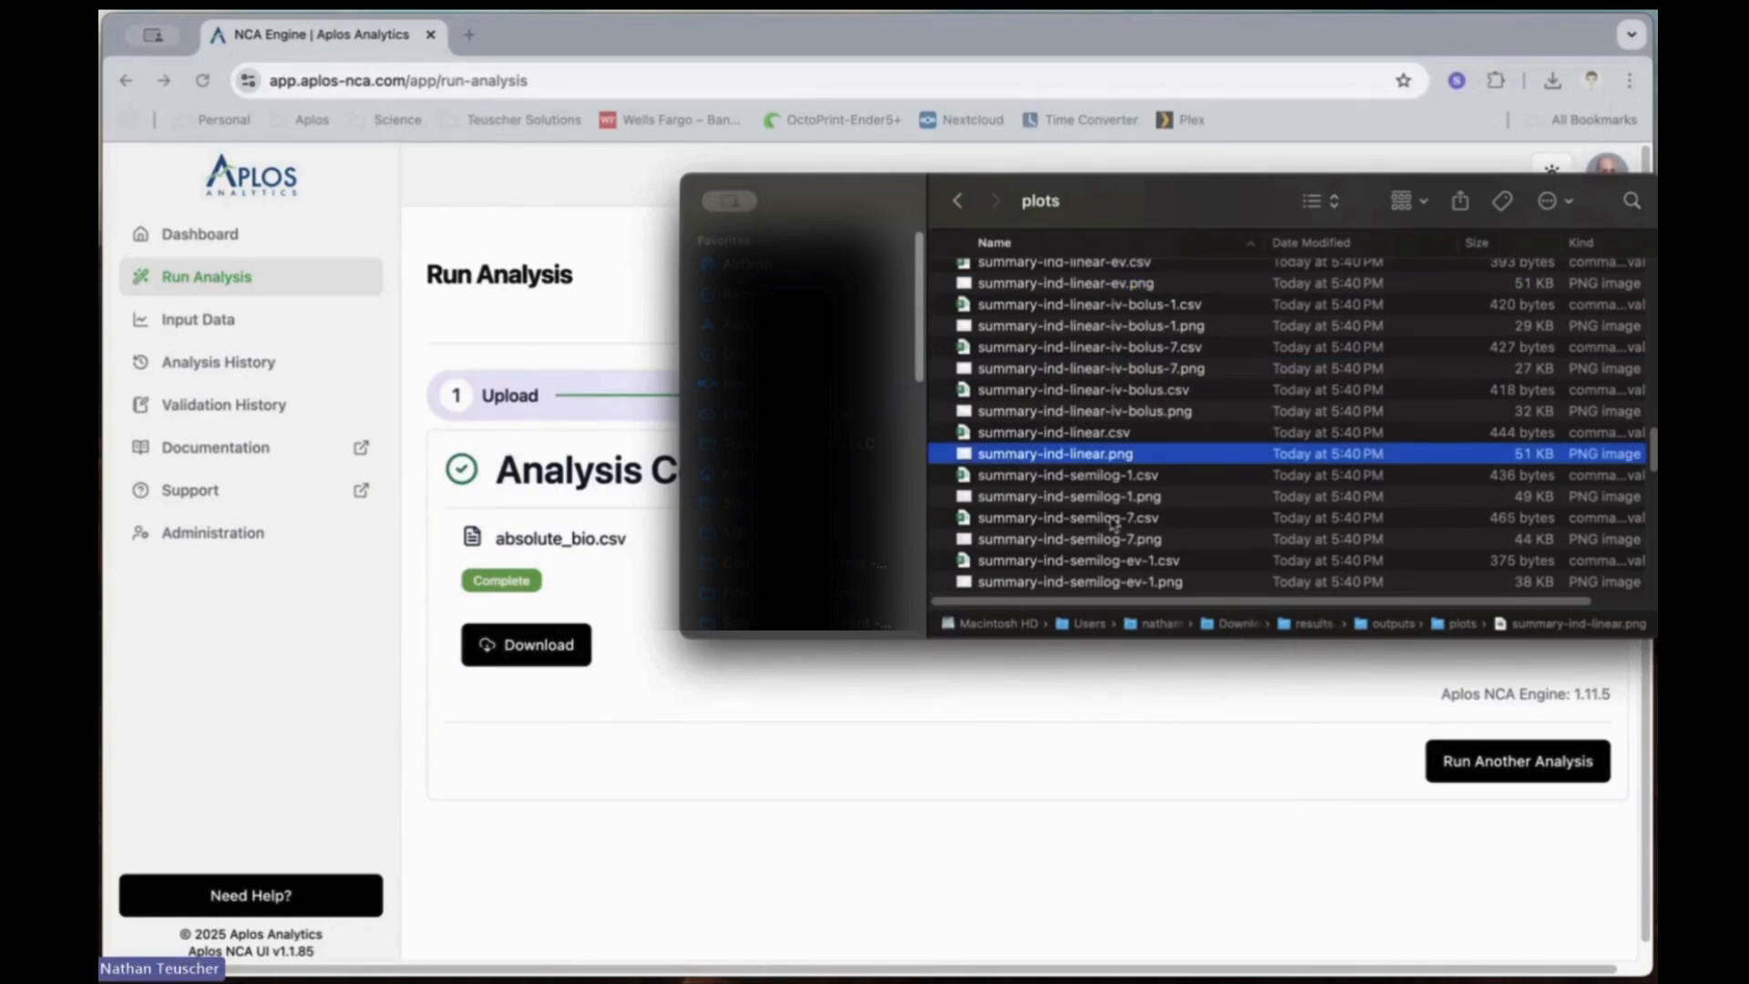
scroll(1102, 522, down, 5)
scroll(1110, 521, down, 4)
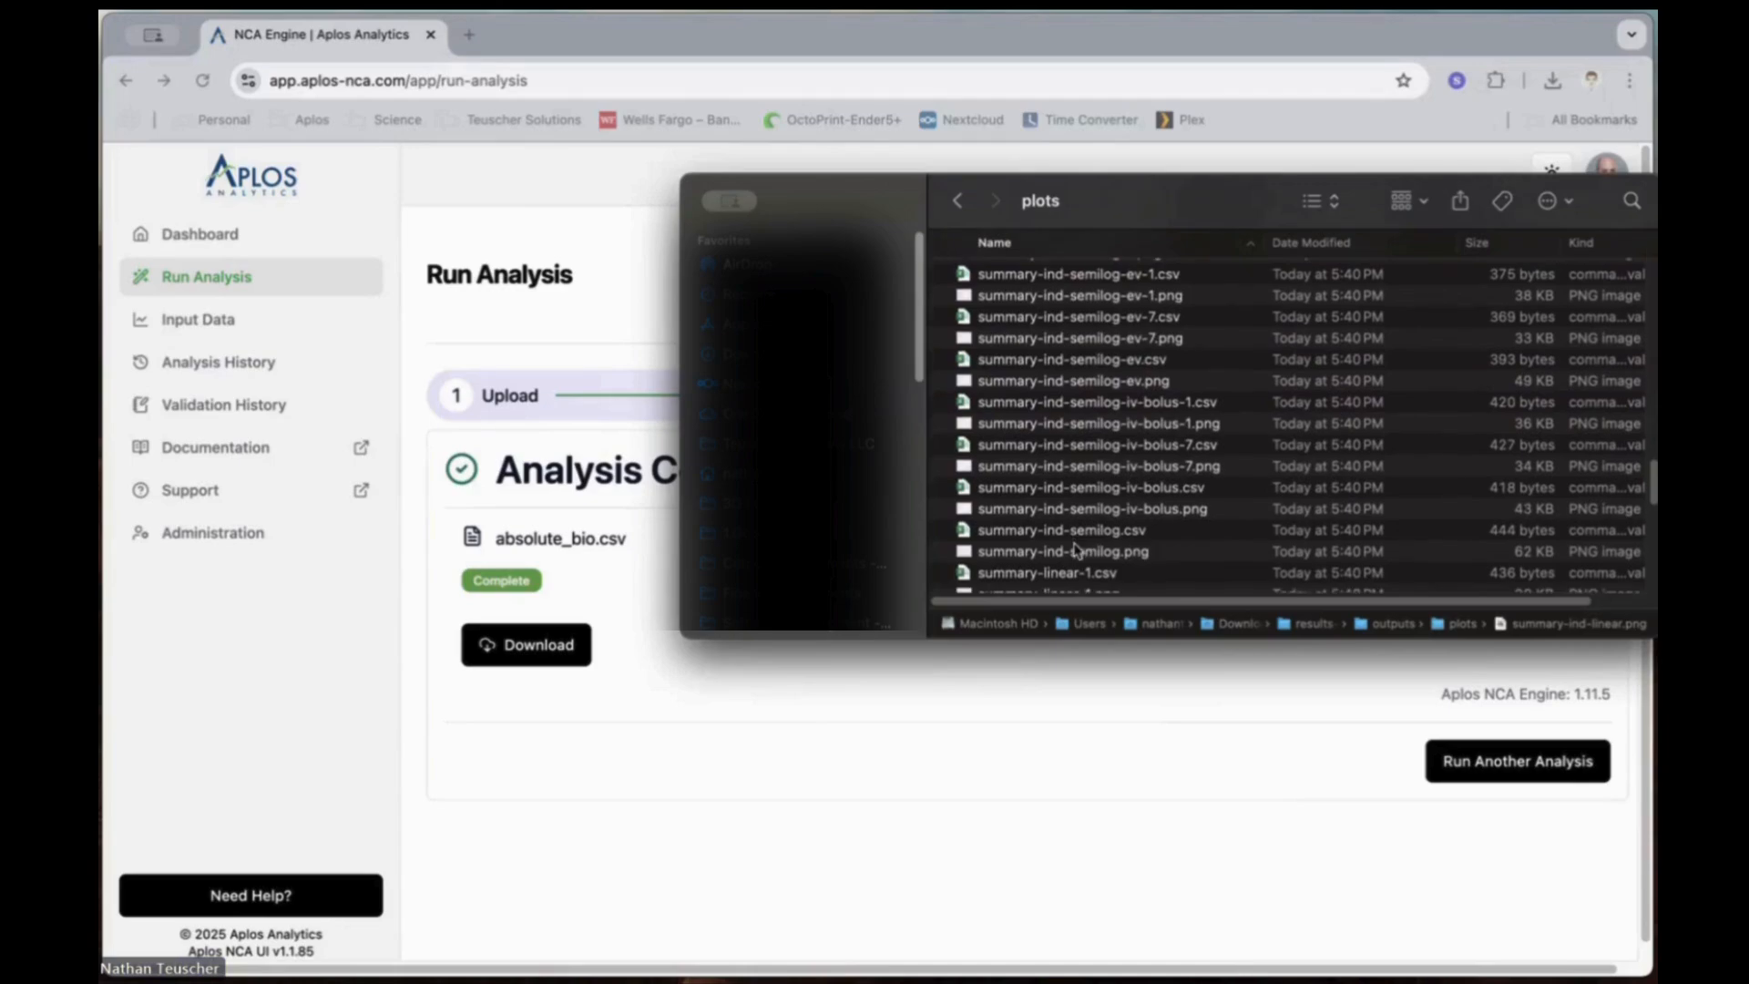
scroll(1077, 547, down, 3)
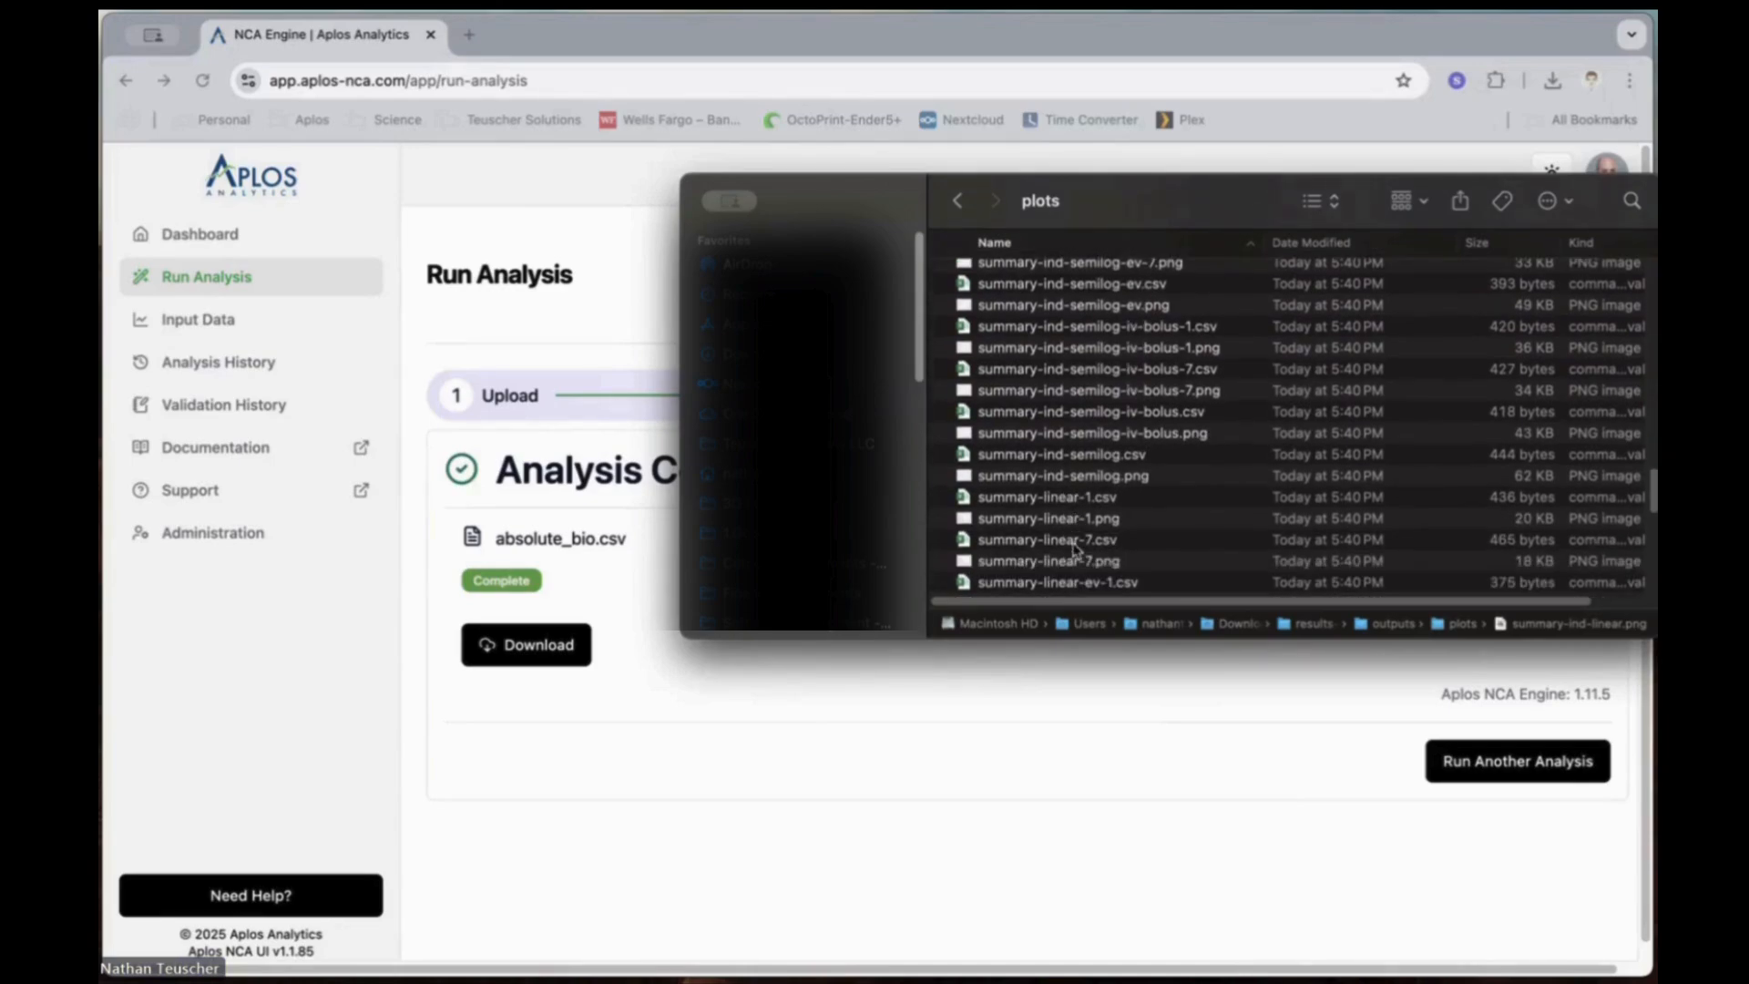
click(1071, 435)
key(space)
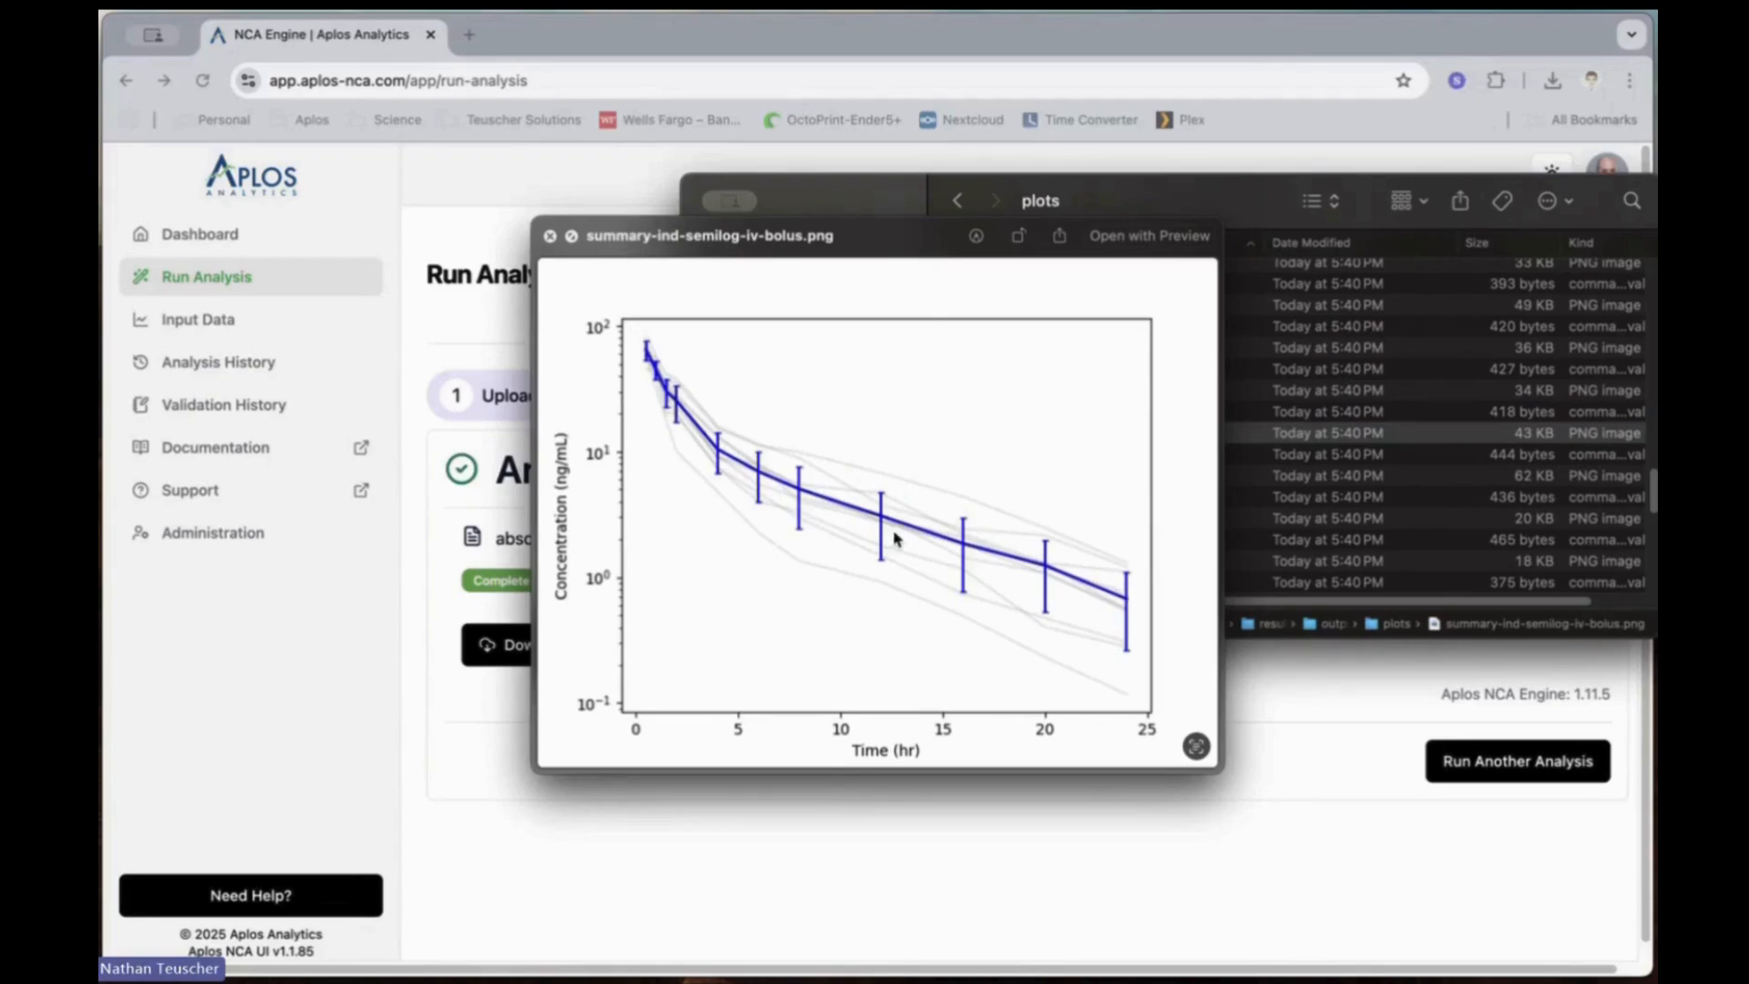
click(550, 237)
click(958, 201)
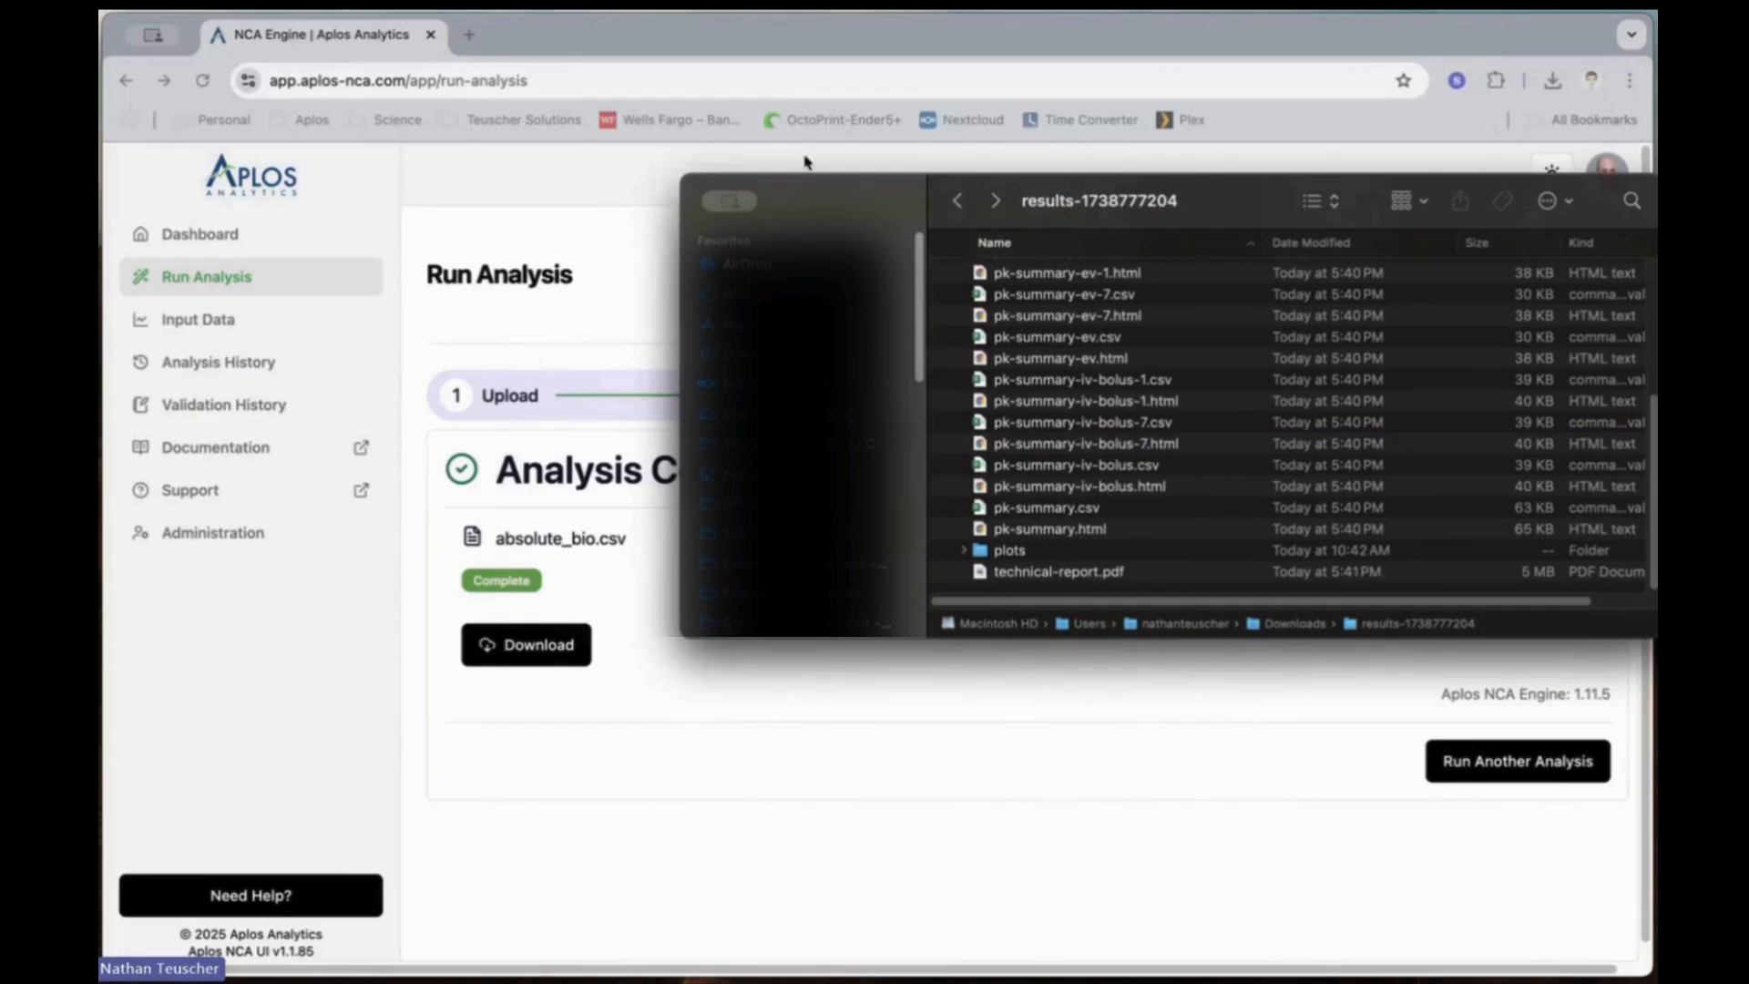
click(603, 239)
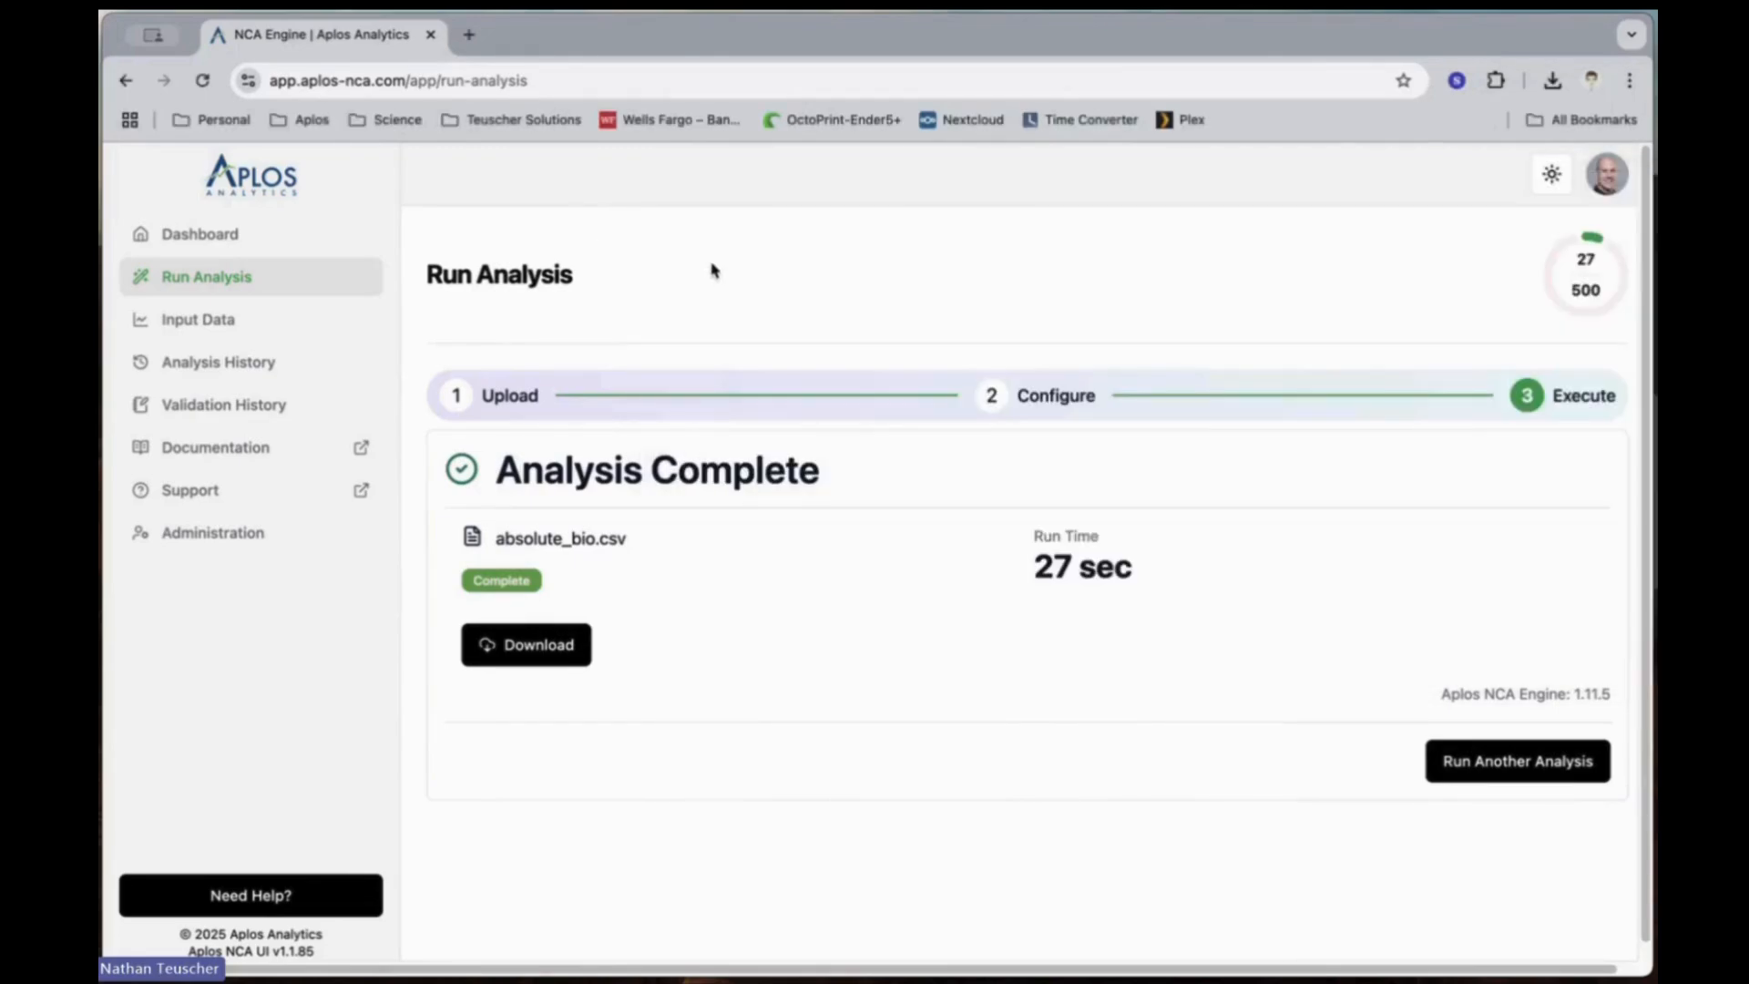